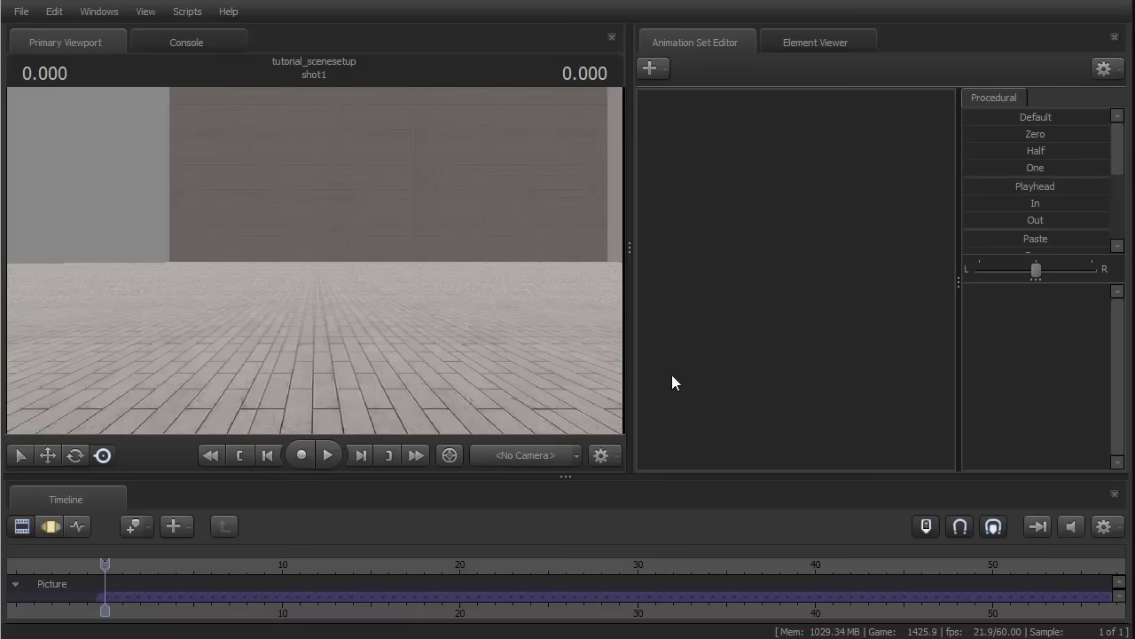
# - Add a model animation set using the unsc_plat_5x5 model from the halo_4_props forge props
pyautogui.click(649, 67)
pyautogui.click(721, 123)
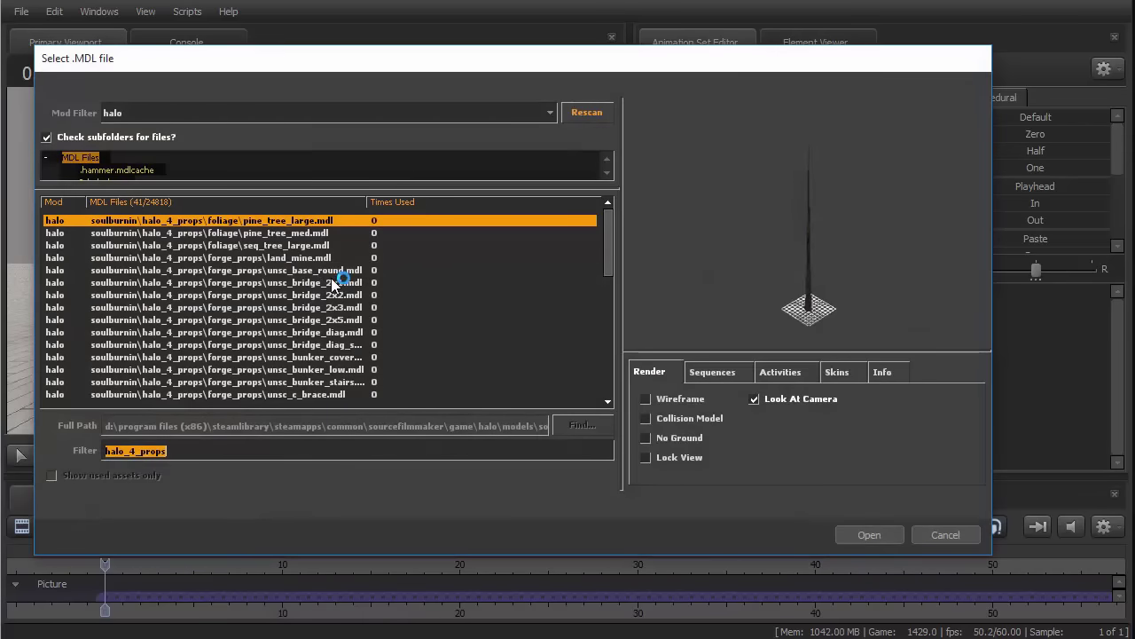
pyautogui.click(335, 282)
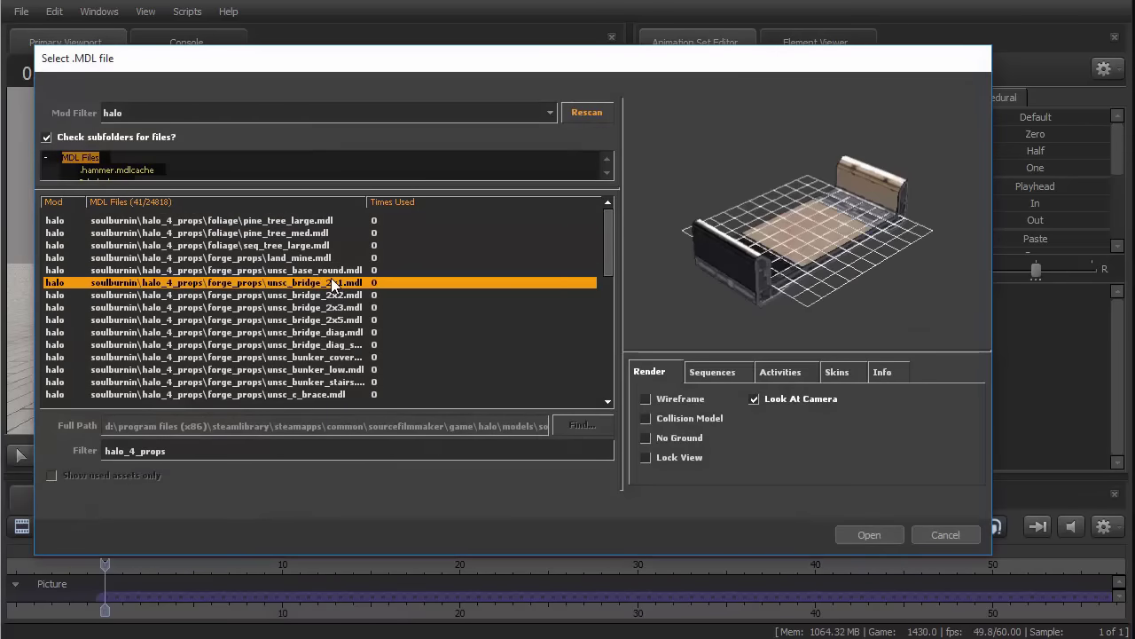
pyautogui.scroll(-1, 333, 304)
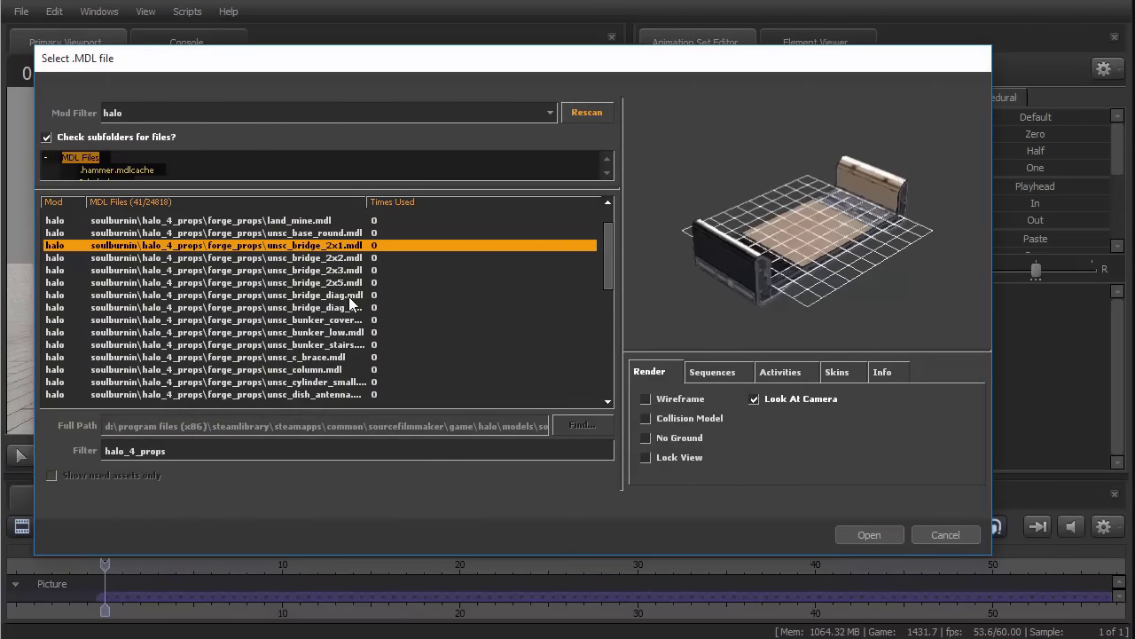
pyautogui.scroll(-2, 345, 320)
pyautogui.click(350, 332)
pyautogui.click(351, 344)
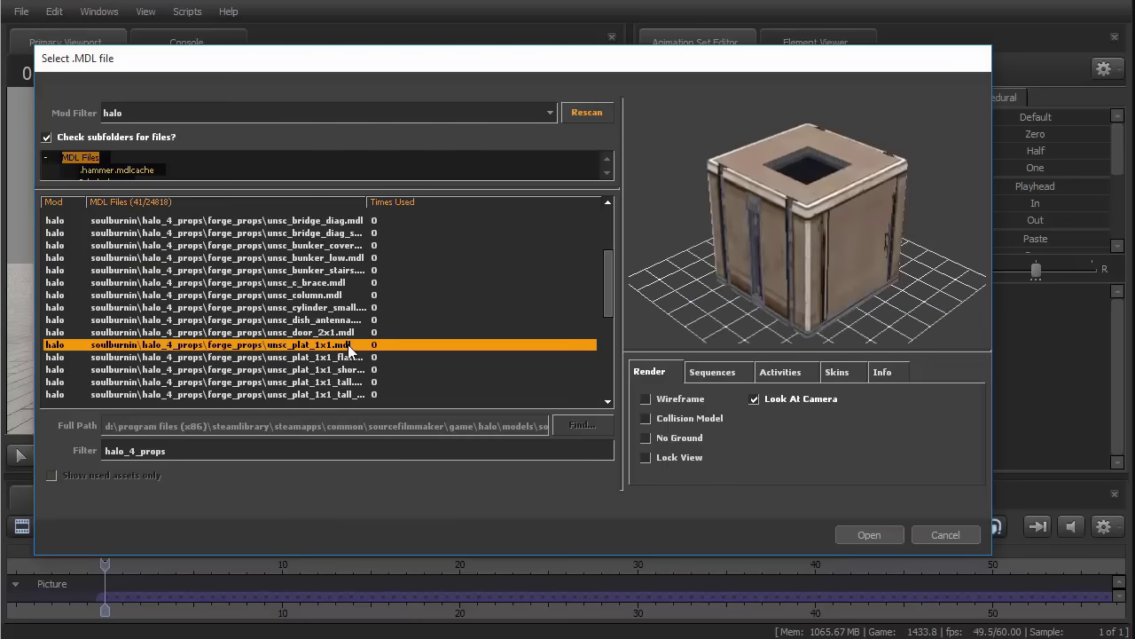
pyautogui.scroll(-2, 353, 358)
pyautogui.click(329, 382)
pyautogui.click(891, 533)
# - Select the platform's Body group in the Motion Editor and frame the platform in the camera1 view
pyautogui.click(715, 118)
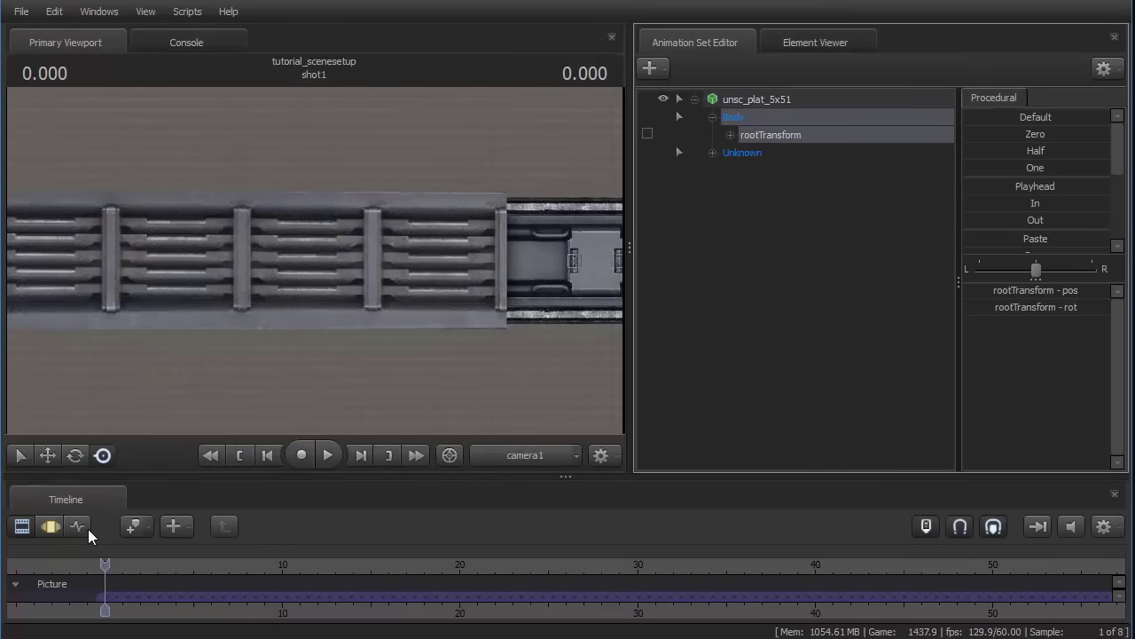
pyautogui.click(49, 529)
pyautogui.moveTo(984, 140); pyautogui.dragTo(1109, 140)
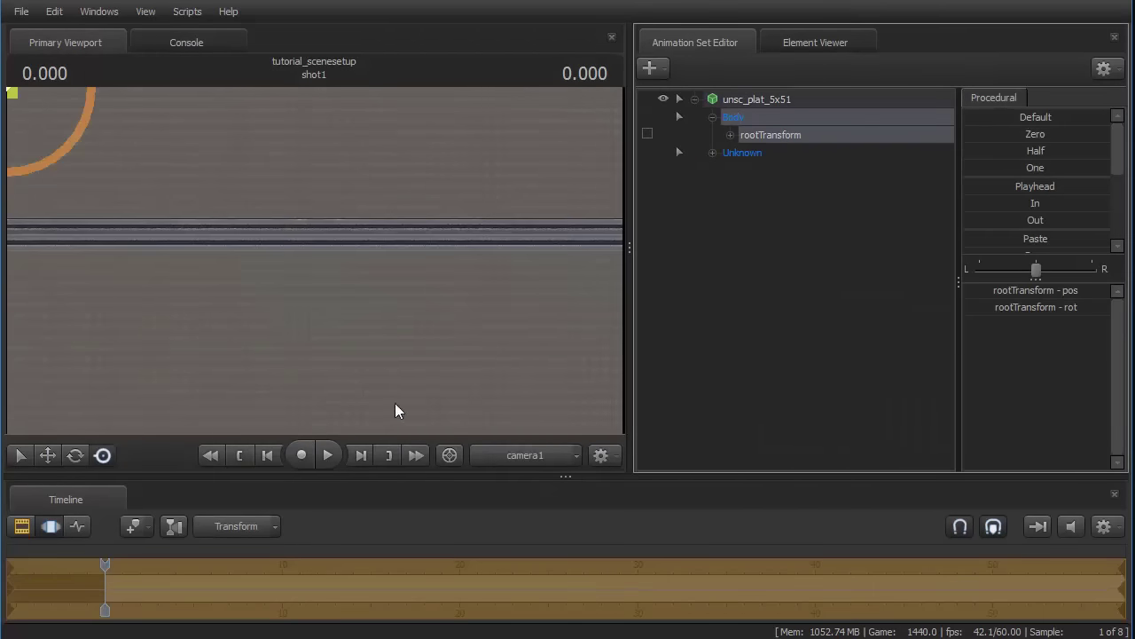
pyautogui.keyDown('alt'); pyautogui.moveTo(375, 276); pyautogui.dragTo(338, 271); pyautogui.keyUp('alt')
pyautogui.keyDown('alt'); pyautogui.moveTo(338, 271); pyautogui.dragTo(330, 260, button='right'); pyautogui.keyUp('alt')
pyautogui.keyDown('alt'); pyautogui.moveTo(329, 260); pyautogui.dragTo(353, 353); pyautogui.keyUp('alt')
pyautogui.moveTo(456, 295); pyautogui.dragTo(461, 293)
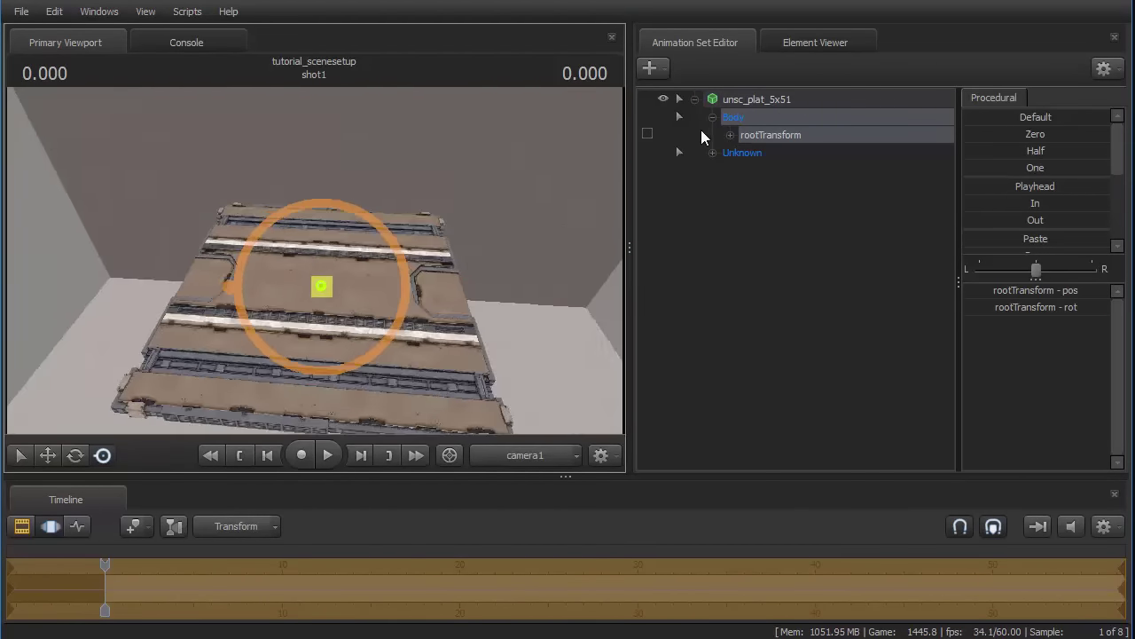
# - Duplicate the unsc_plat_5x51 animation set by copying and pasting it in the Animation Set Editor
pyautogui.rightClick(730, 100)
pyautogui.click(749, 119)
pyautogui.rightClick(730, 241)
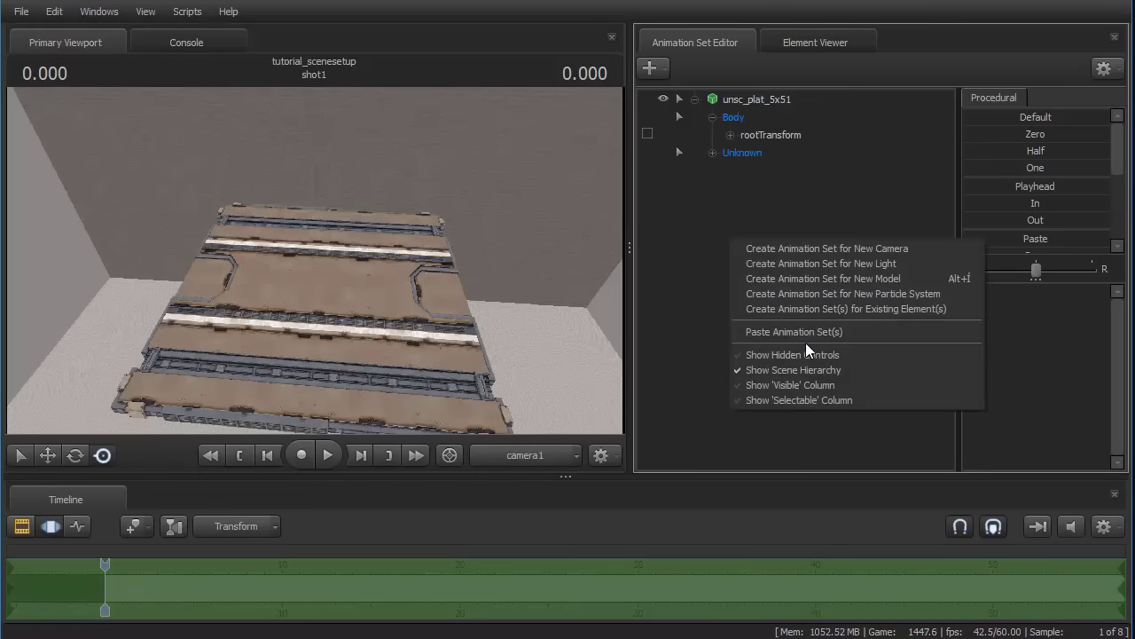
pyautogui.click(805, 330)
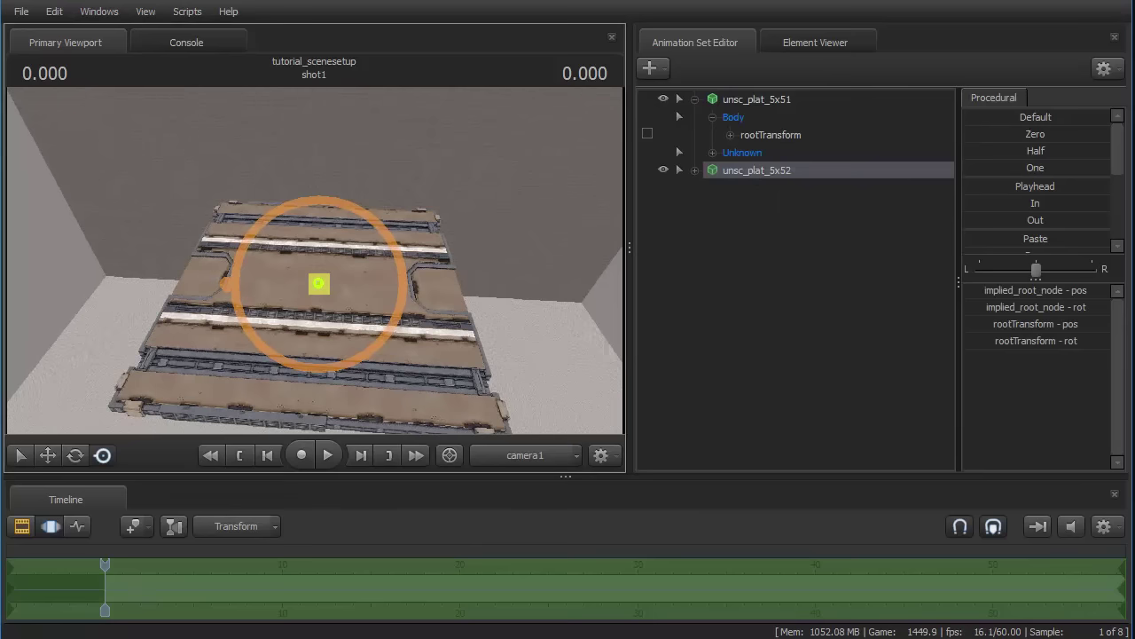
# - Move the duplicated platform sideways away from the first one, viewing the scene through the Work Camera
pyautogui.press('w')
pyautogui.moveTo(360, 287); pyautogui.dragTo(587, 303)
pyautogui.click(554, 457)
pyautogui.moveTo(439, 292); pyautogui.dragTo(612, 280)
# - Examine the assembled enclosure of platforms, walls and columns from several sides with the Work Camera
pyautogui.press('w')
pyautogui.press('s')
pyautogui.press('s')
pyautogui.moveTo(314, 262)
pyautogui.mouseDown()
pyautogui.moveTo(330, 266)
pyautogui.moveTo(316, 267)
pyautogui.mouseUp()
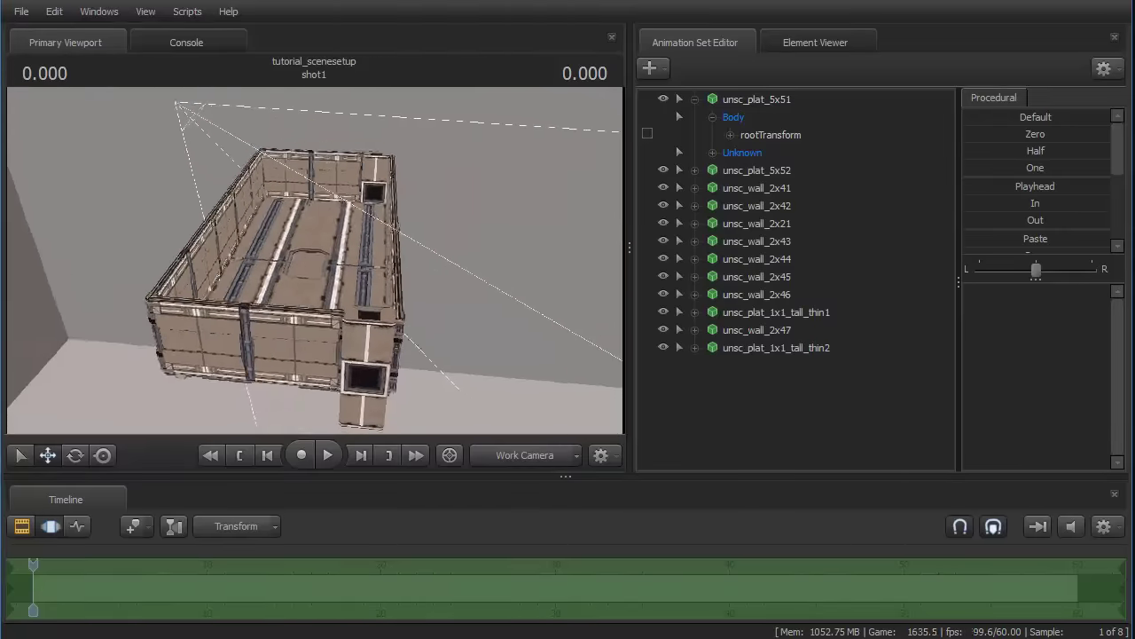
pyautogui.moveTo(314, 260)
pyautogui.mouseDown()
pyautogui.moveTo(440, 262)
pyautogui.moveTo(222, 266)
pyautogui.moveTo(314, 260)
pyautogui.mouseUp()
pyautogui.press('a')
pyautogui.press('a')
pyautogui.press('s')
pyautogui.press('d')
pyautogui.press('d')
pyautogui.press('w')
pyautogui.press('a')
pyautogui.press('s')
pyautogui.press('w')
# - Switch the viewport to camera1 and place that camera inside the walled room
pyautogui.click(507, 463)
pyautogui.rightClick(369, 206)
pyautogui.press('w')
pyautogui.press('s')
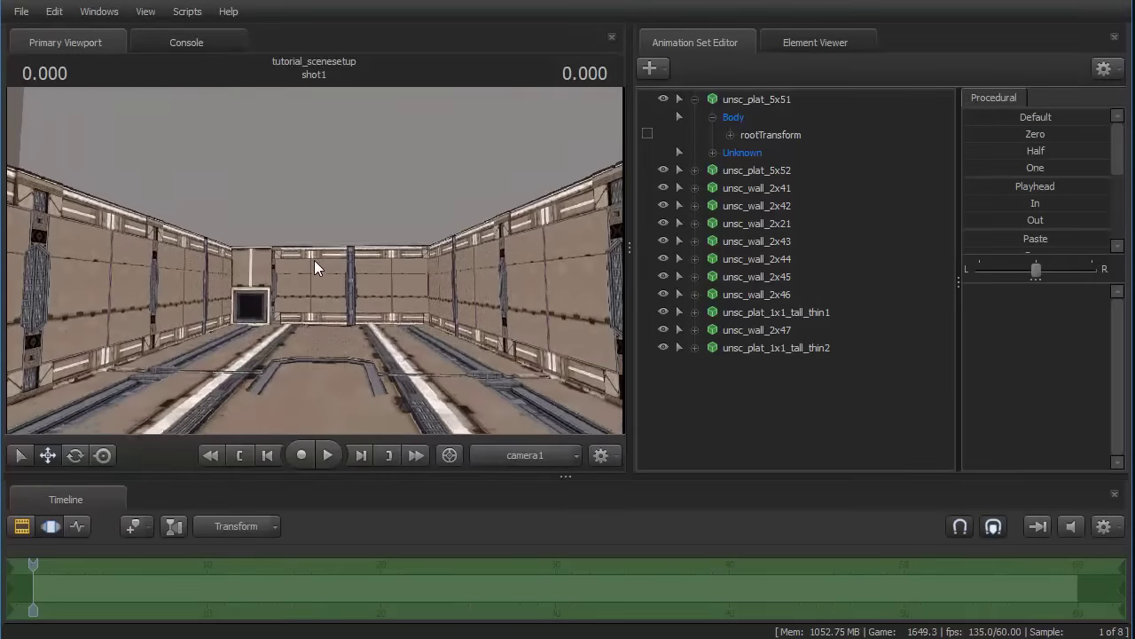
# - Enable lighting in the viewport to check the unlit room, and disable it again
pyautogui.rightClick(315, 261)
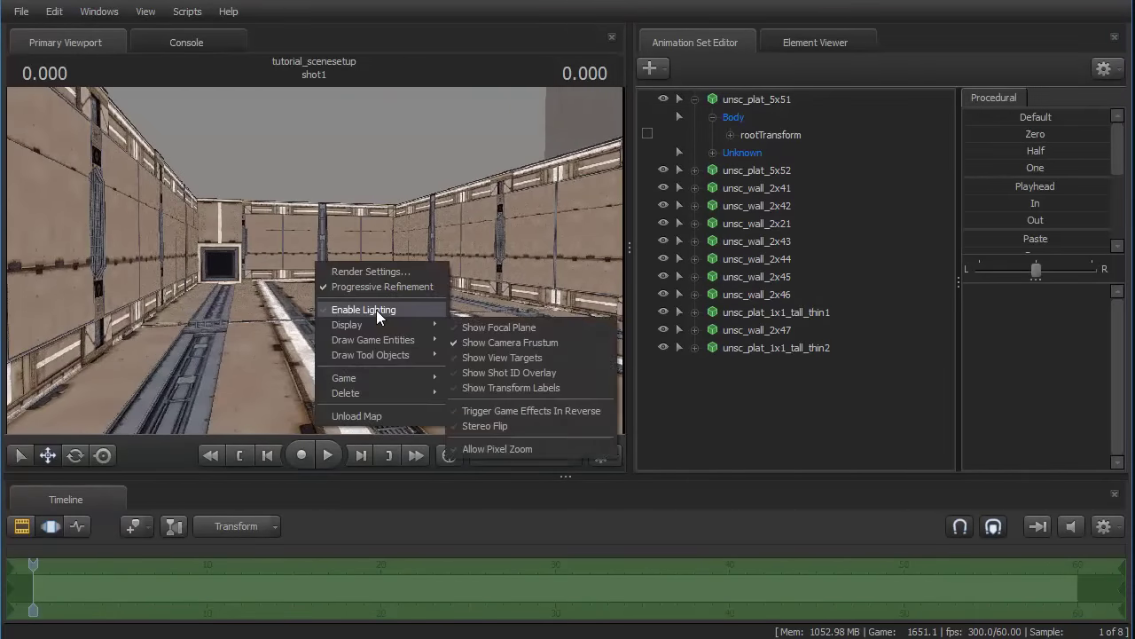
pyautogui.click(351, 306)
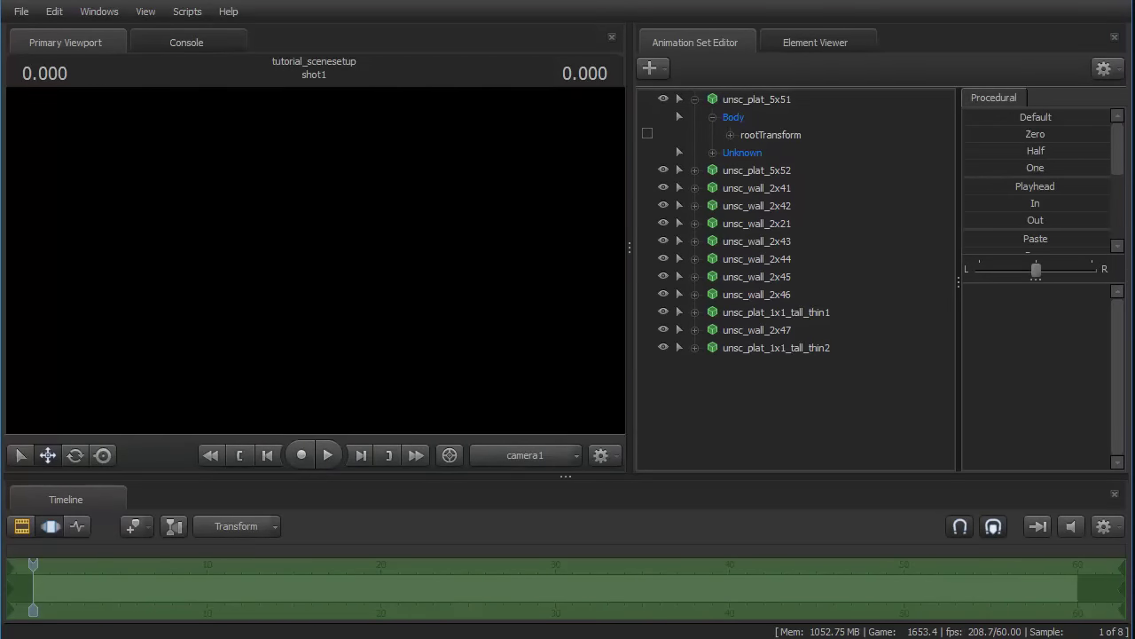
pyautogui.rightClick(315, 266)
pyautogui.click(329, 308)
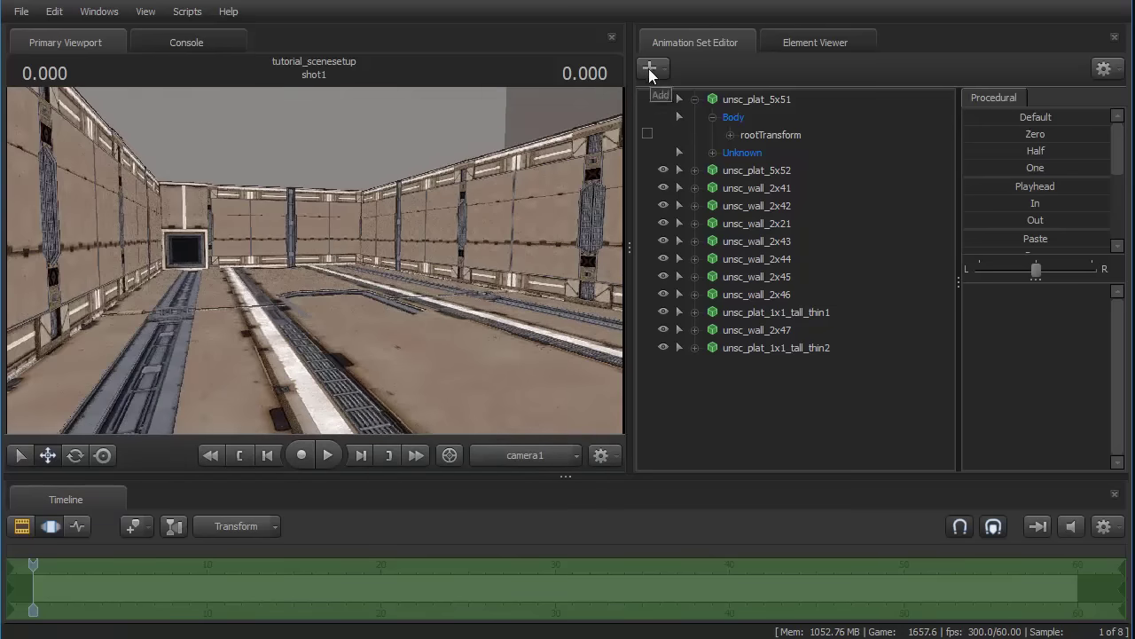
# - Create a new light, look through it in the Motion Editor, and aim it at the room from high above
pyautogui.click(648, 68)
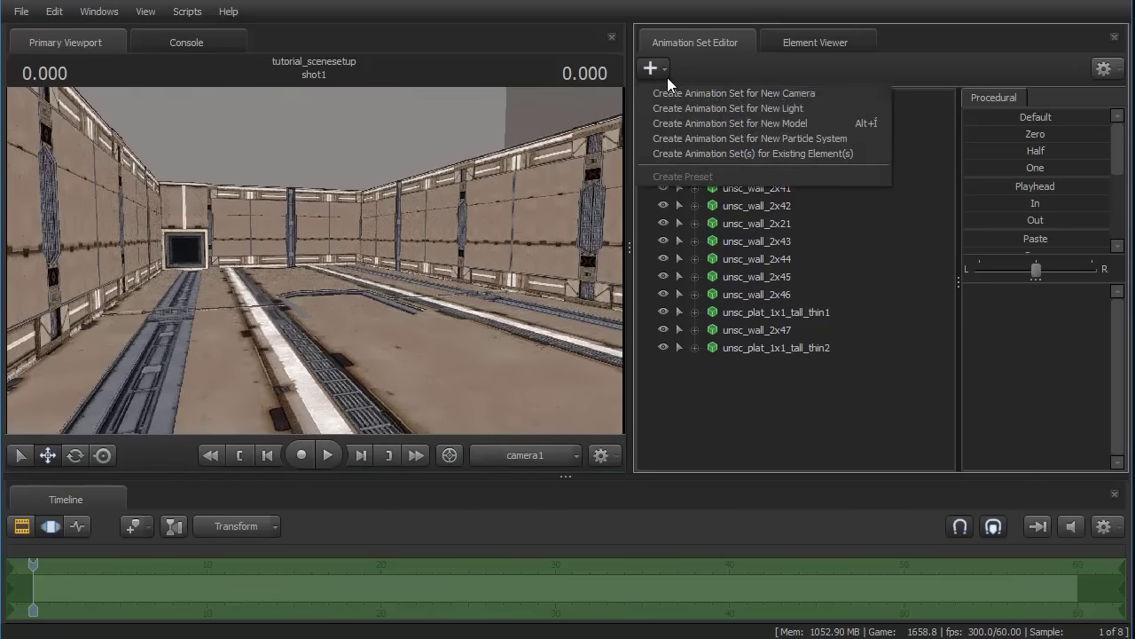
pyautogui.click(733, 110)
pyautogui.click(695, 365)
pyautogui.click(778, 388)
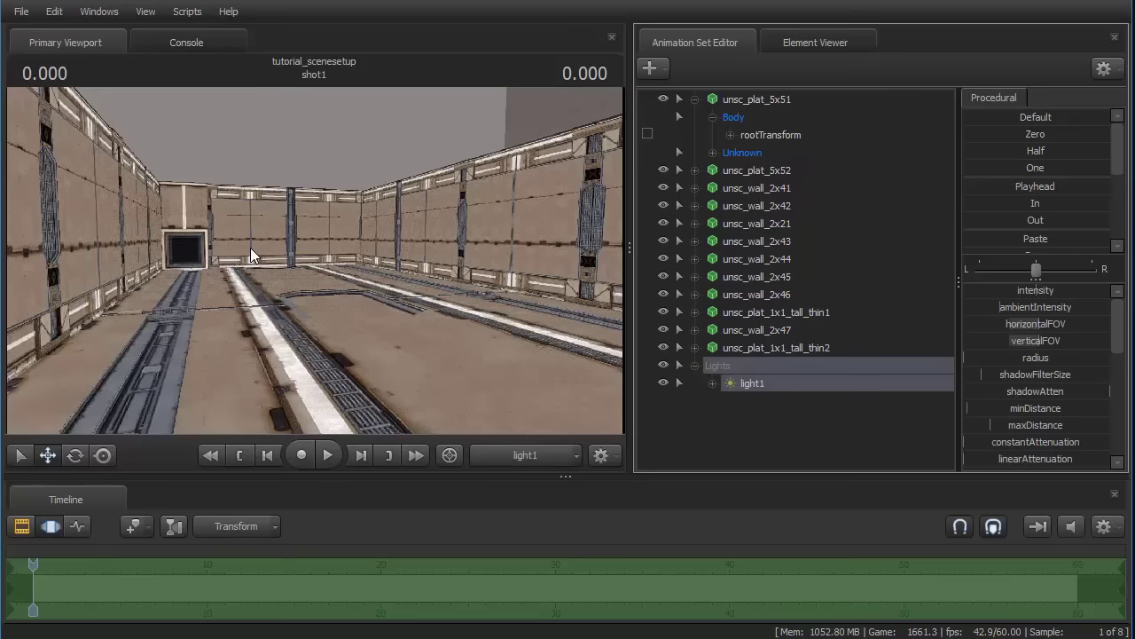
pyautogui.click(50, 526)
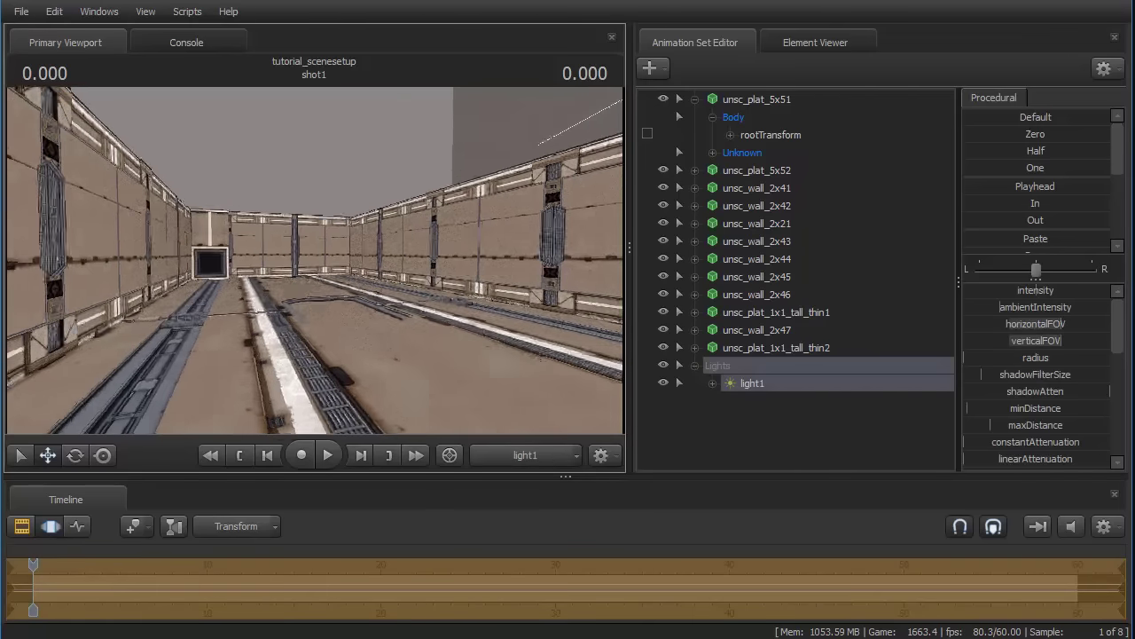
pyautogui.moveTo(315, 260); pyautogui.dragTo(328, 301)
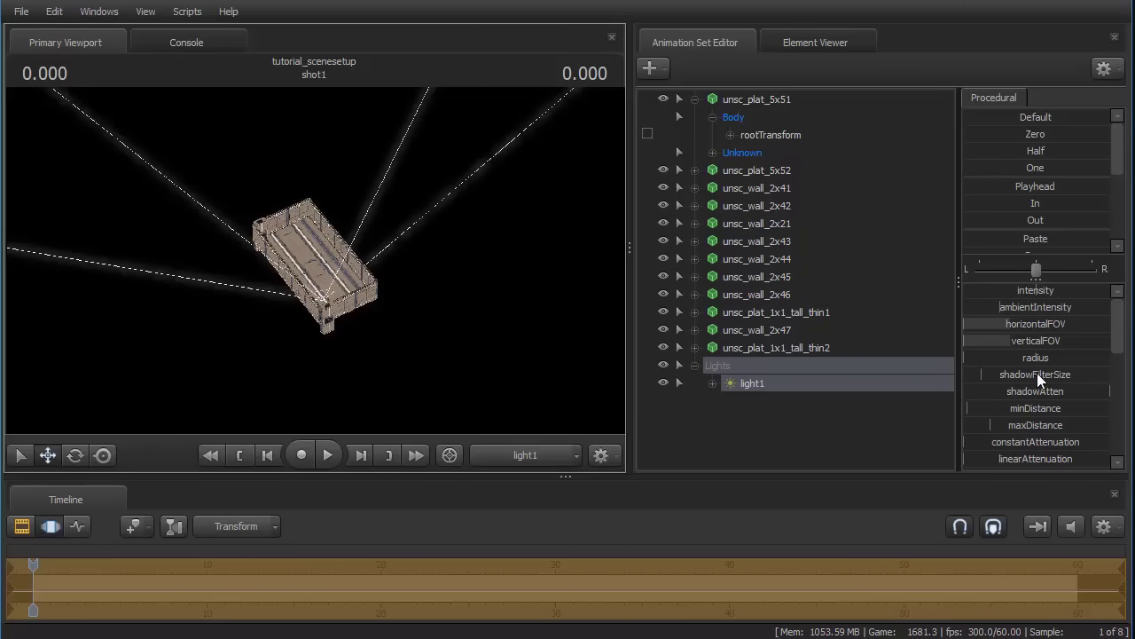
# - Set the radius of light1 to .02
pyautogui.scroll(-1, 1005, 395)
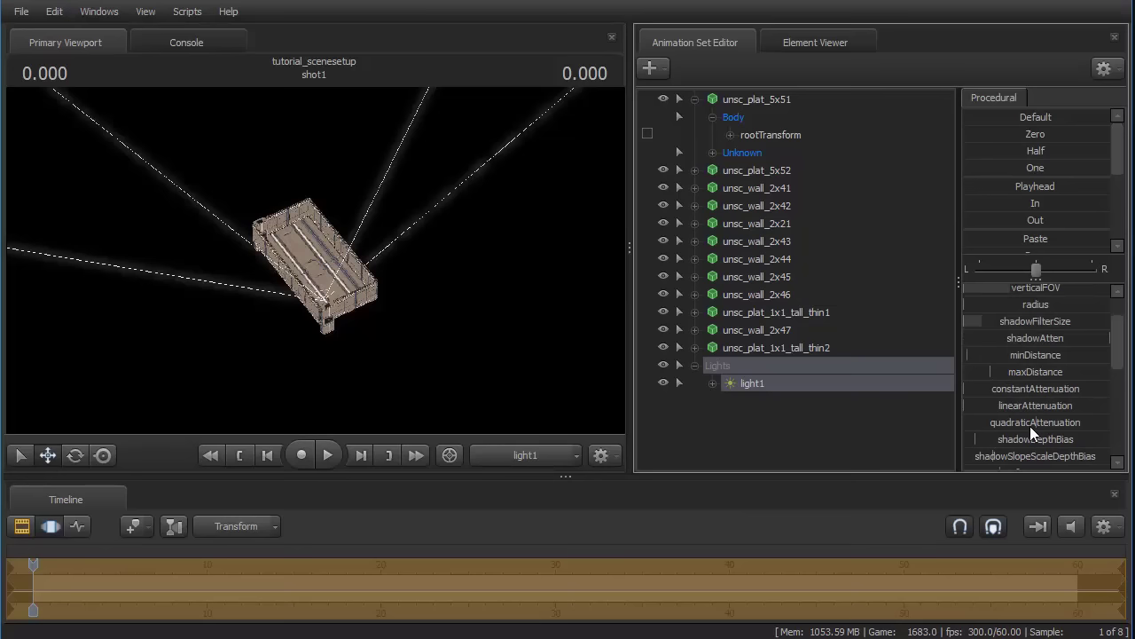
pyautogui.click(1028, 304)
pyautogui.write('.02')
pyautogui.press('Return')
# - Enable viewport lighting and toggle the drawing of particle tool objects
pyautogui.rightClick(249, 229)
pyautogui.click(293, 276)
pyautogui.click(16, 539)
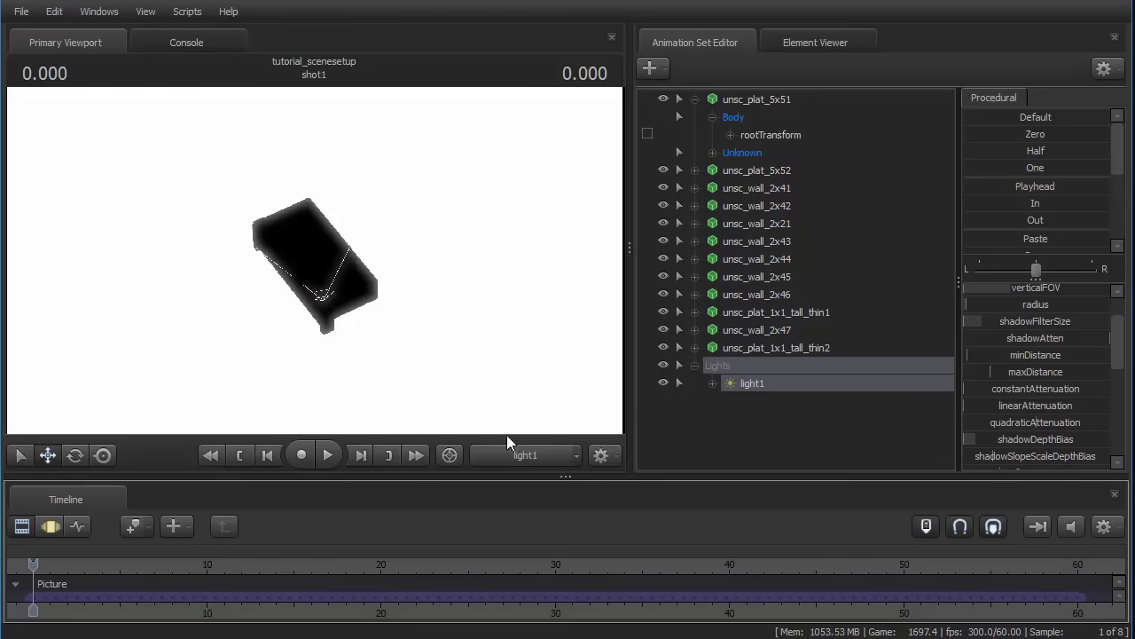
pyautogui.rightClick(460, 260)
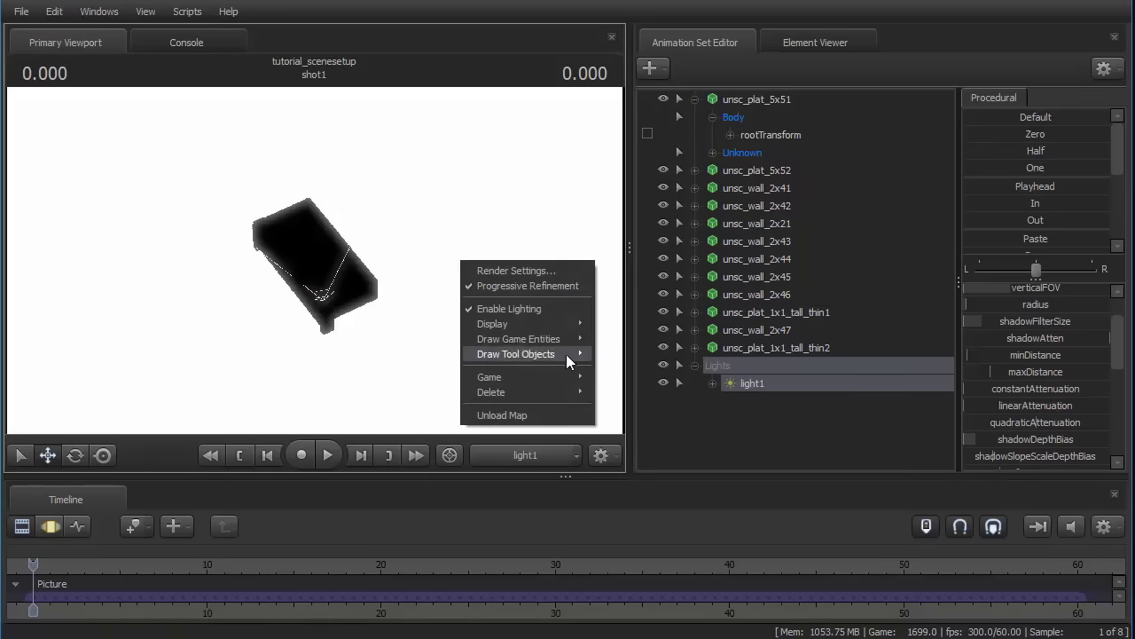
pyautogui.moveTo(540, 341)
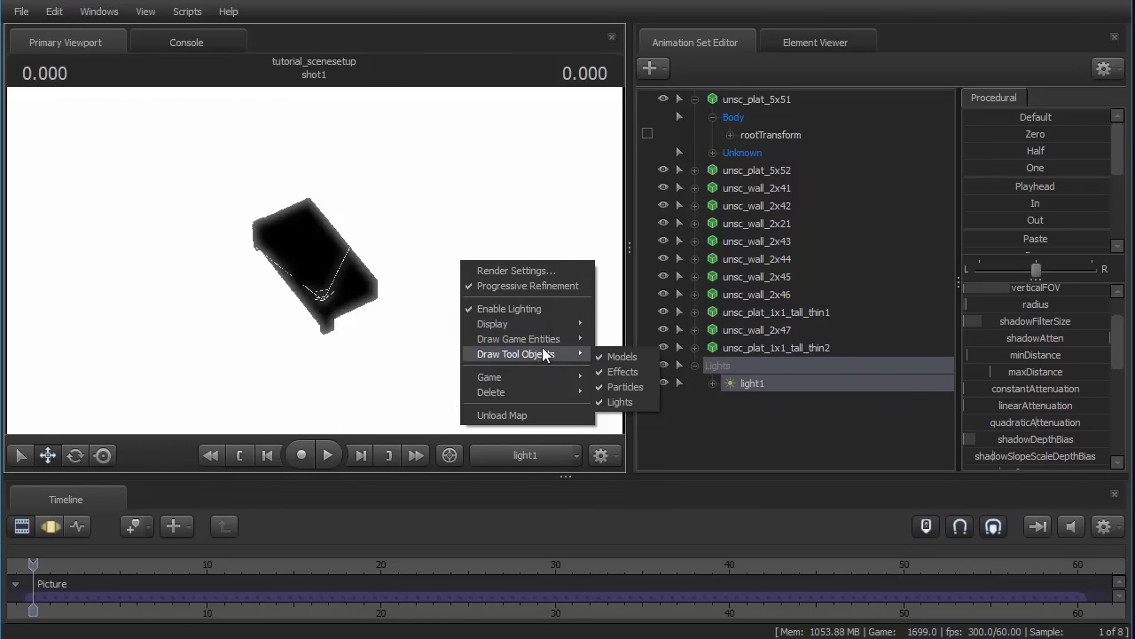
pyautogui.click(630, 386)
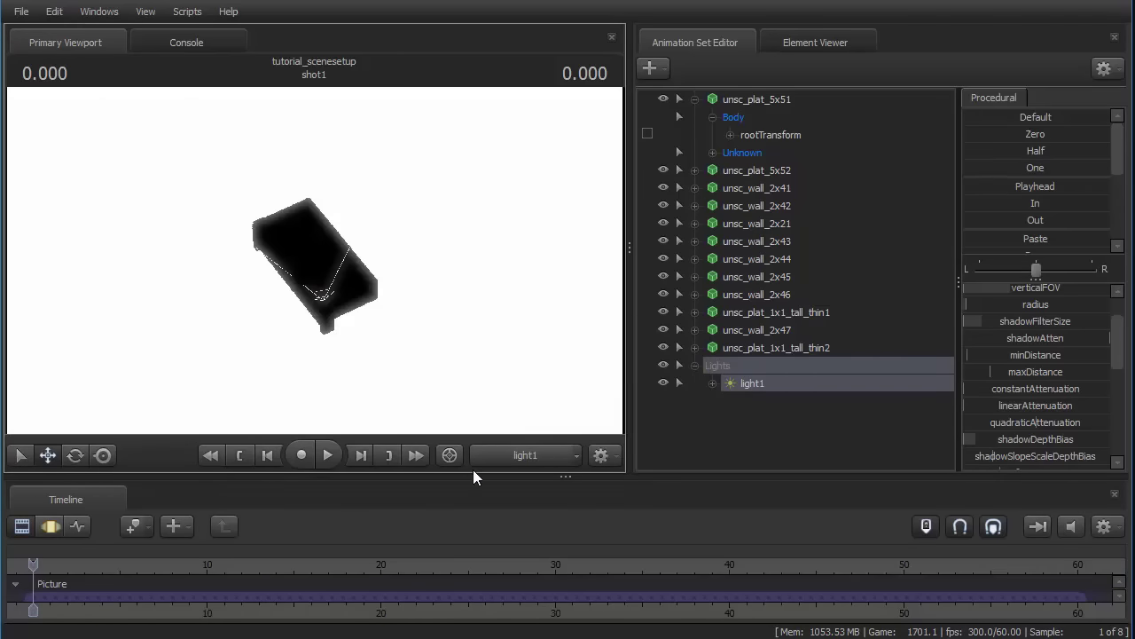
# - Switch the viewport to the Work Camera inside the room and disable viewport lighting
pyautogui.click(506, 455)
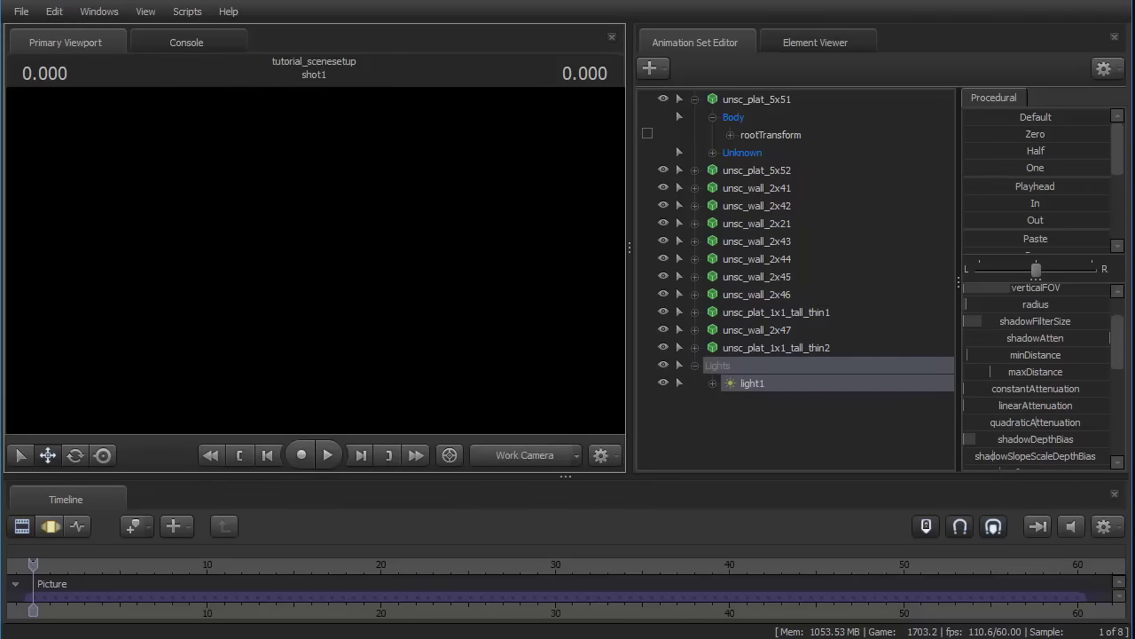
pyautogui.moveTo(314, 263)
pyautogui.mouseDown()
pyautogui.moveTo(266, 319)
pyautogui.moveTo(314, 263)
pyautogui.mouseUp()
pyautogui.rightClick(314, 263)
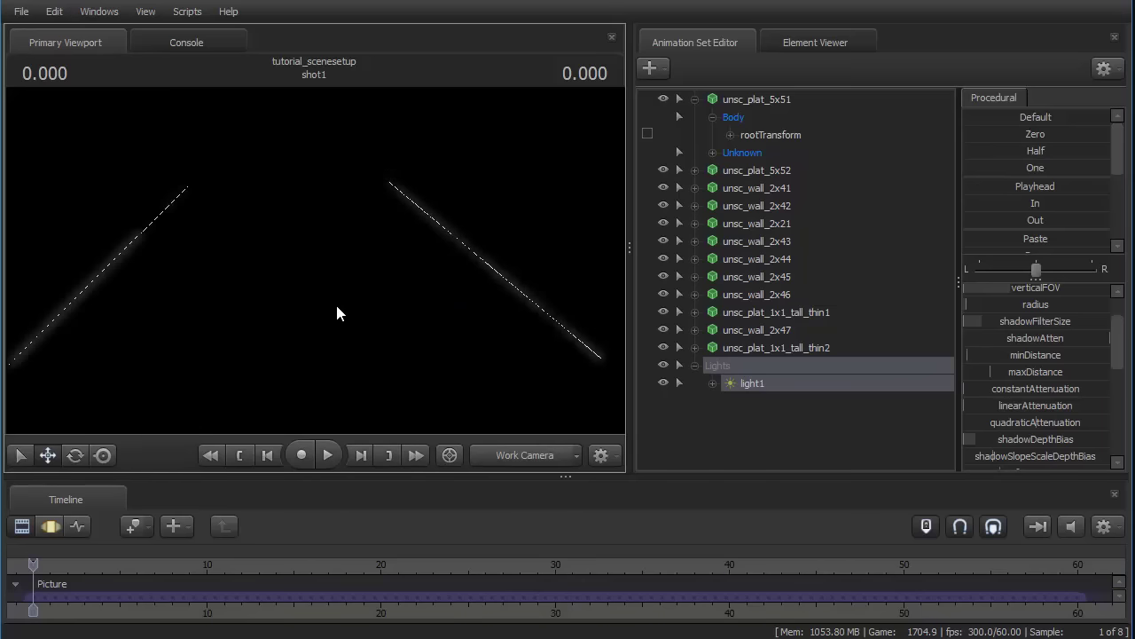
pyautogui.click(324, 307)
pyautogui.moveTo(310, 310)
pyautogui.mouseDown()
pyautogui.moveTo(309, 264)
pyautogui.moveTo(456, 263)
pyautogui.moveTo(577, 235)
pyautogui.moveTo(312, 310)
pyautogui.mouseUp()
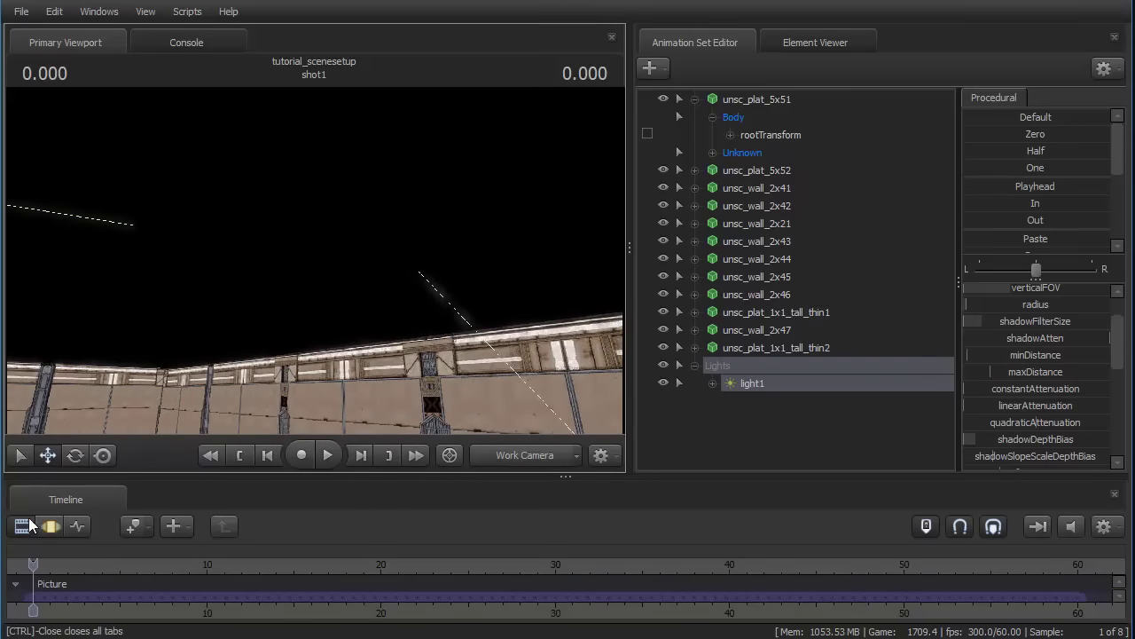
# - Raise the upper limit of light1's maxDistance slider range in the Motion Editor
pyautogui.click(53, 525)
pyautogui.rightClick(1031, 373)
pyautogui.click(1043, 400)
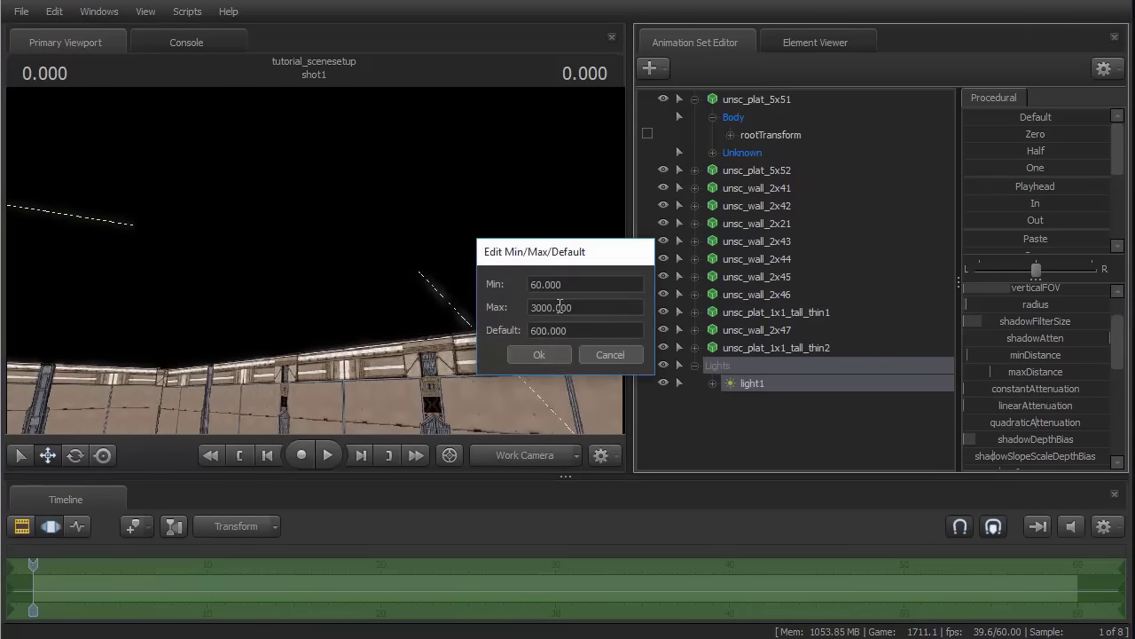
pyautogui.click(550, 307)
pyautogui.moveTo(538, 310); pyautogui.dragTo(490, 310)
pyautogui.write('10')
pyautogui.click(535, 354)
# - Raise the upper limit of light1's farZAtten slider range
pyautogui.scroll(-1, 1015, 439)
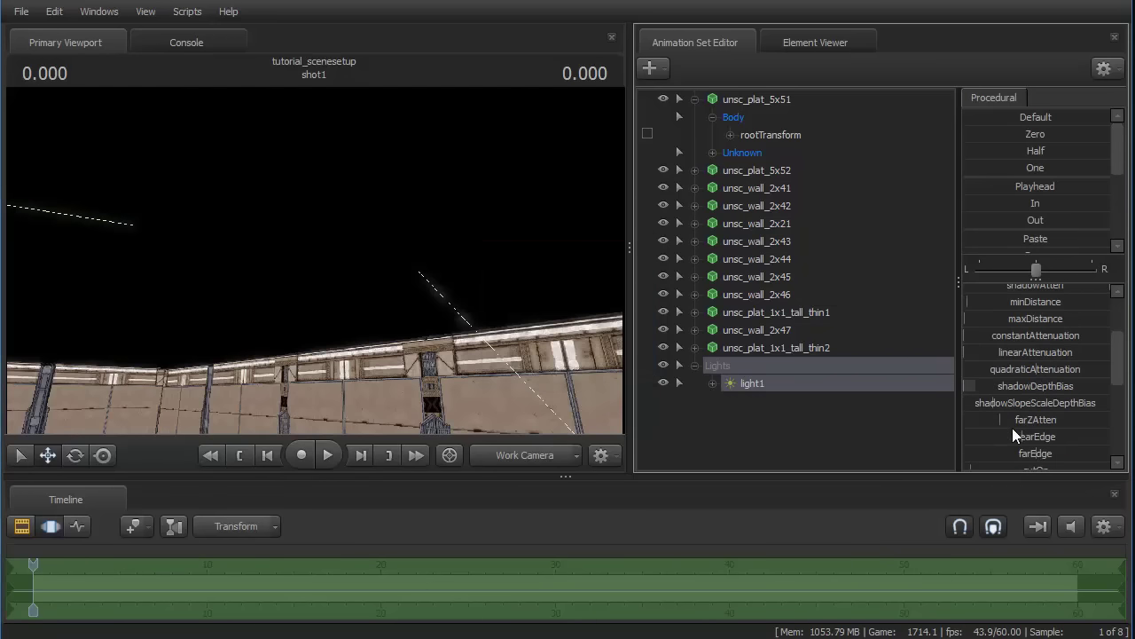
pyautogui.rightClick(1020, 435)
pyautogui.click(1042, 513)
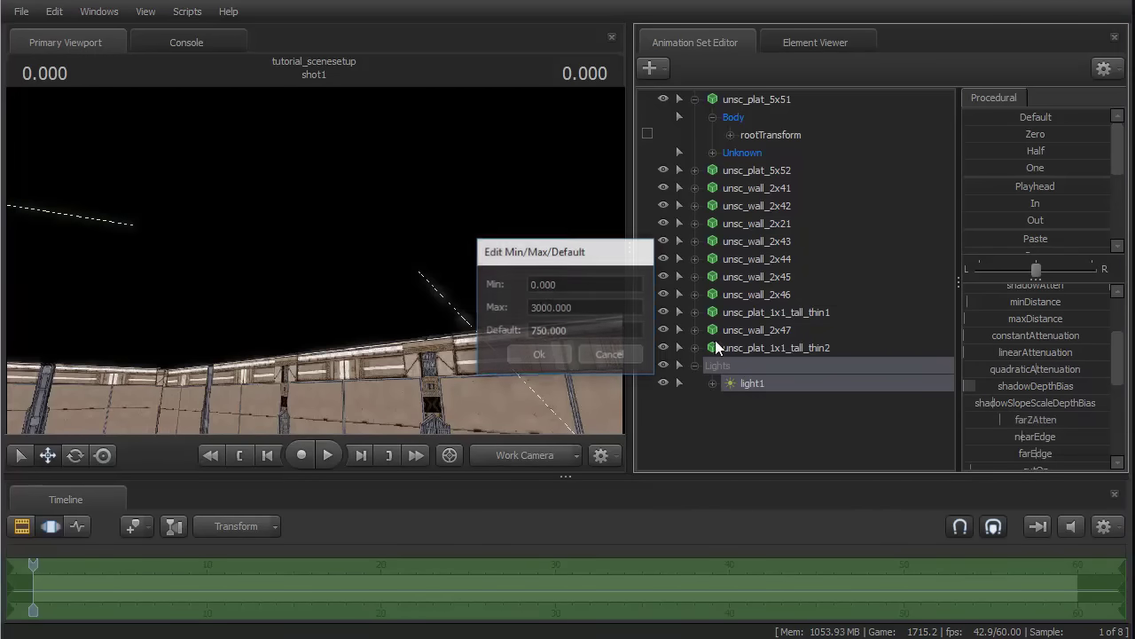
pyautogui.click(534, 307)
pyautogui.write('20')
pyautogui.click(549, 355)
# - Set light1's farZAtten and maxDistance to the maximum of their ranges and enable viewport lighting
pyautogui.click(988, 419)
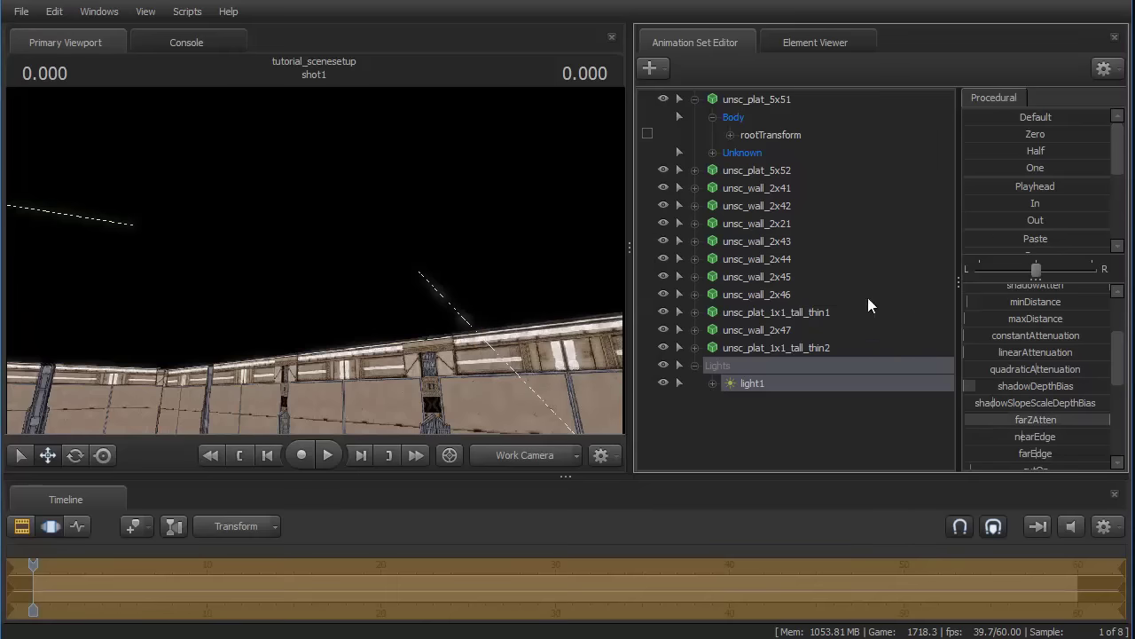
pyautogui.keyDown('ctrl'); pyautogui.click(968, 320); pyautogui.keyUp('ctrl')
pyautogui.rightClick(336, 308)
pyautogui.click(373, 357)
pyautogui.moveTo(310, 320); pyautogui.dragTo(240, 408)
# - Set light1's constantAttenuation to 0.00001
pyautogui.click(1114, 300)
pyautogui.scroll(-3, 1010, 367)
pyautogui.click(1004, 391)
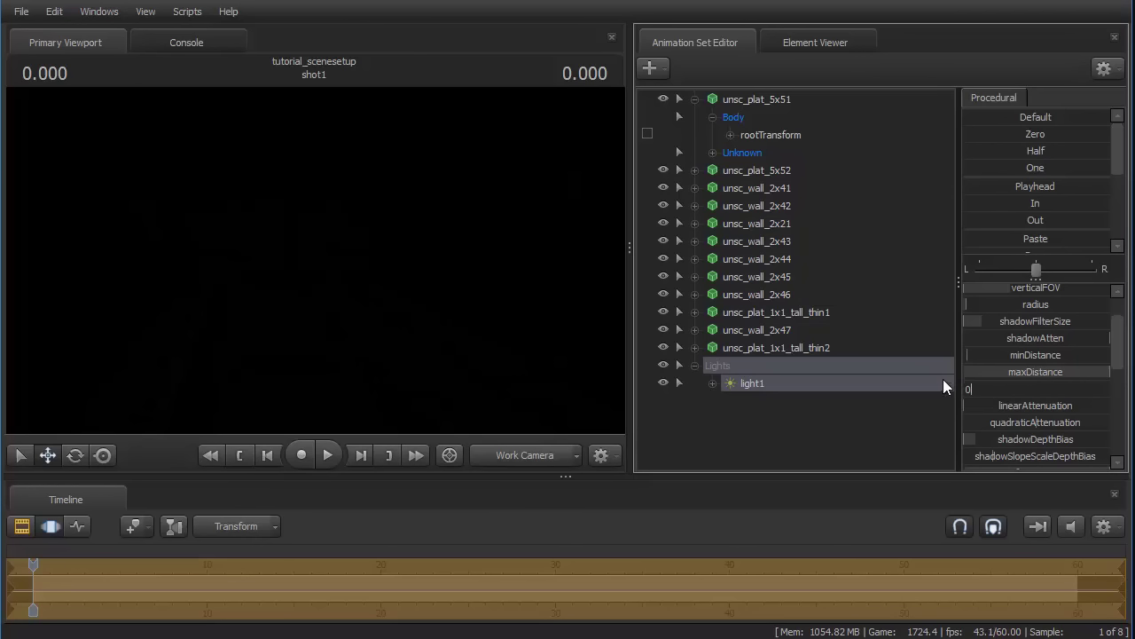
pyautogui.write('.00001')
pyautogui.press('Return')
# - Raise the upper limit of light1's minDistance slider range
pyautogui.moveTo(335, 257); pyautogui.dragTo(314, 260)
pyautogui.press('s')
pyautogui.scroll(3, 1078, 379)
pyautogui.press('w')
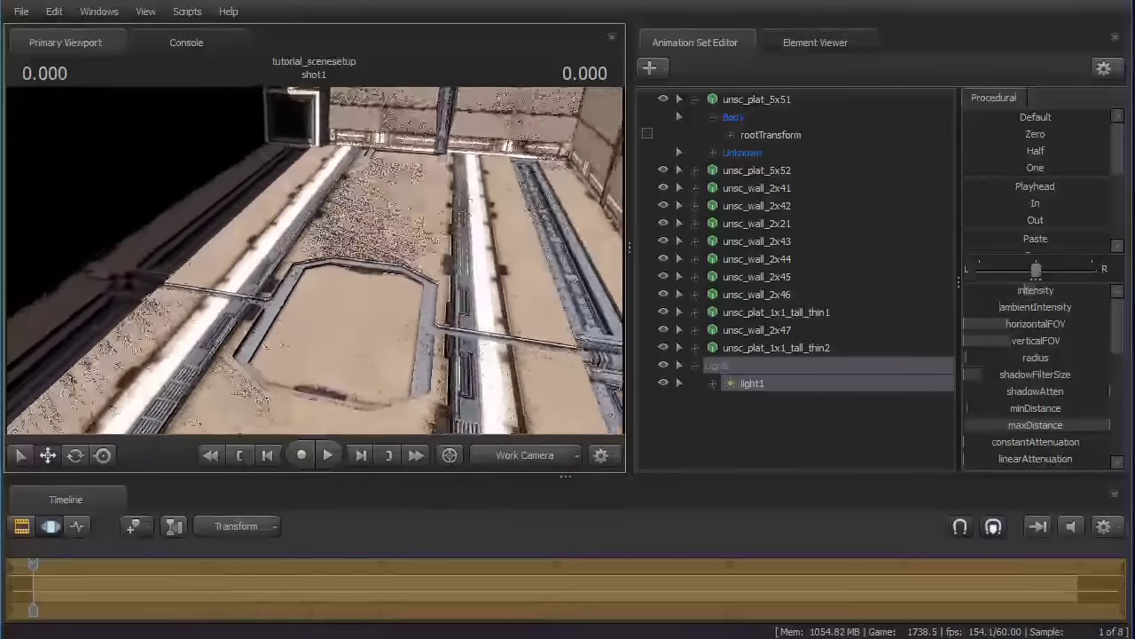
pyautogui.press('w')
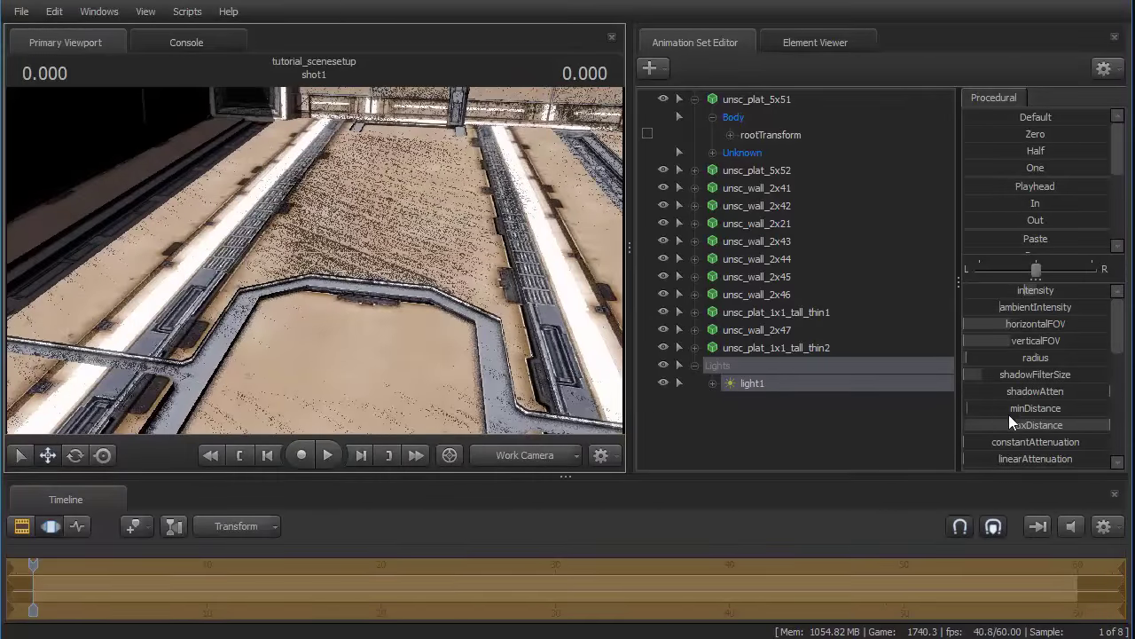
pyautogui.rightClick(997, 407)
pyautogui.click(1065, 433)
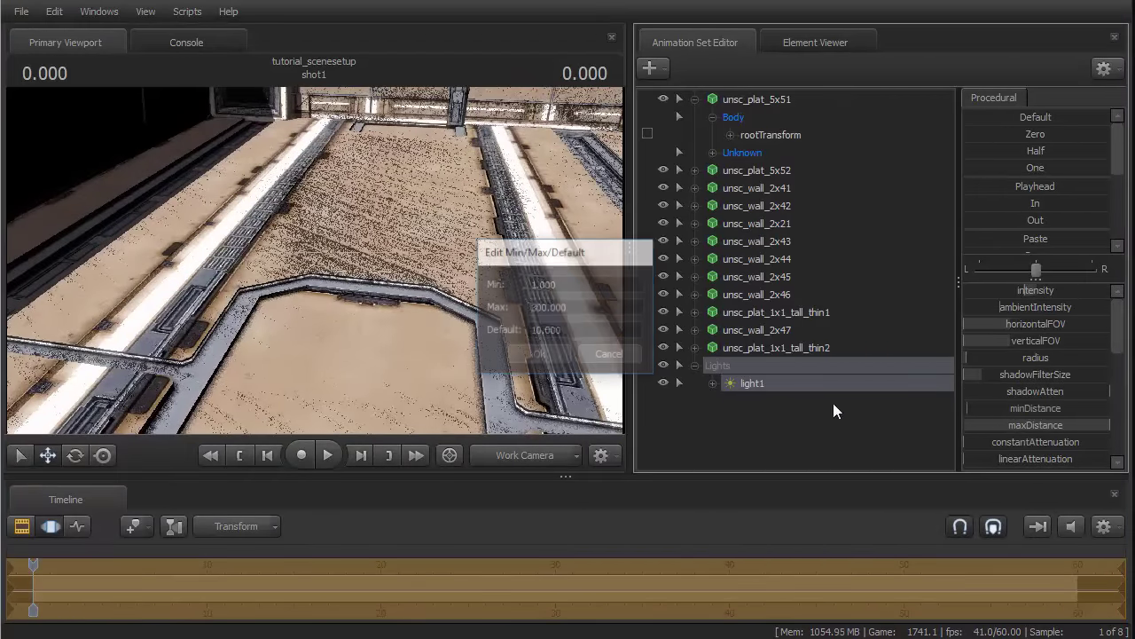
pyautogui.click(537, 307)
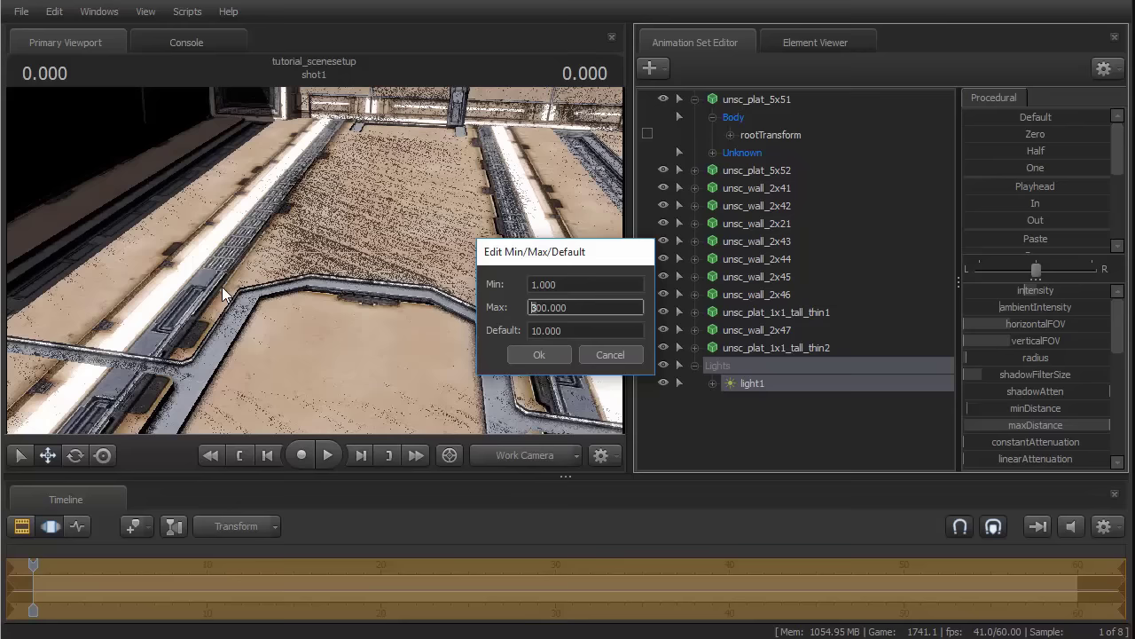
pyautogui.write('150')
pyautogui.click(534, 356)
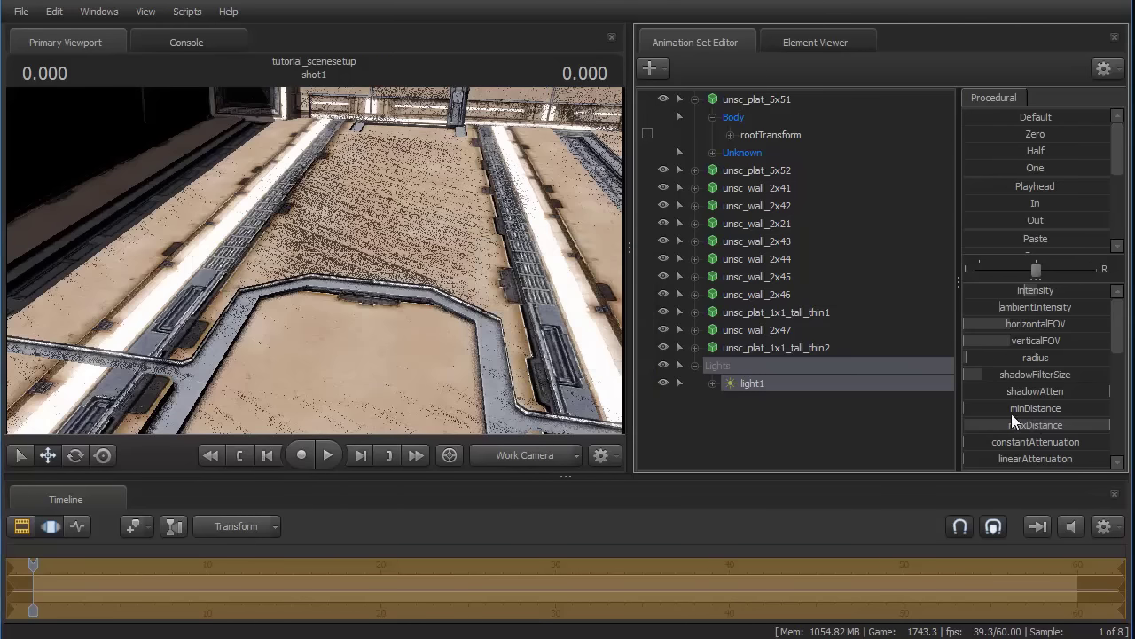
# - Set light1's minDistance to the maximum of its range
pyautogui.moveTo(967, 408); pyautogui.dragTo(1126, 391)
pyautogui.moveTo(315, 260); pyautogui.dragTo(266, 342)
pyautogui.moveTo(1020, 411)
pyautogui.mouseDown()
pyautogui.moveTo(886, 410)
pyautogui.moveTo(1020, 411)
pyautogui.mouseUp()
pyautogui.moveTo(315, 260); pyautogui.dragTo(391, 244)
pyautogui.moveTo(339, 281); pyautogui.dragTo(342, 275)
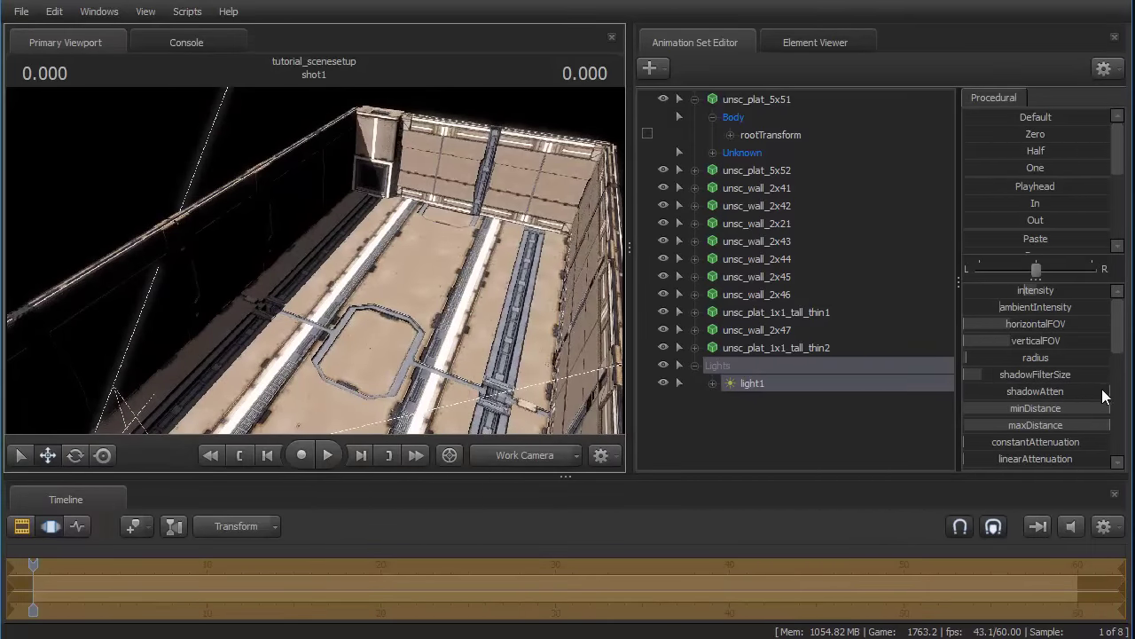
# - Lower light1's shadowAtten to the minimum of its range
pyautogui.moveTo(1102, 389); pyautogui.dragTo(1111, 391)
pyautogui.moveTo(129, 222); pyautogui.dragTo(62, 222)
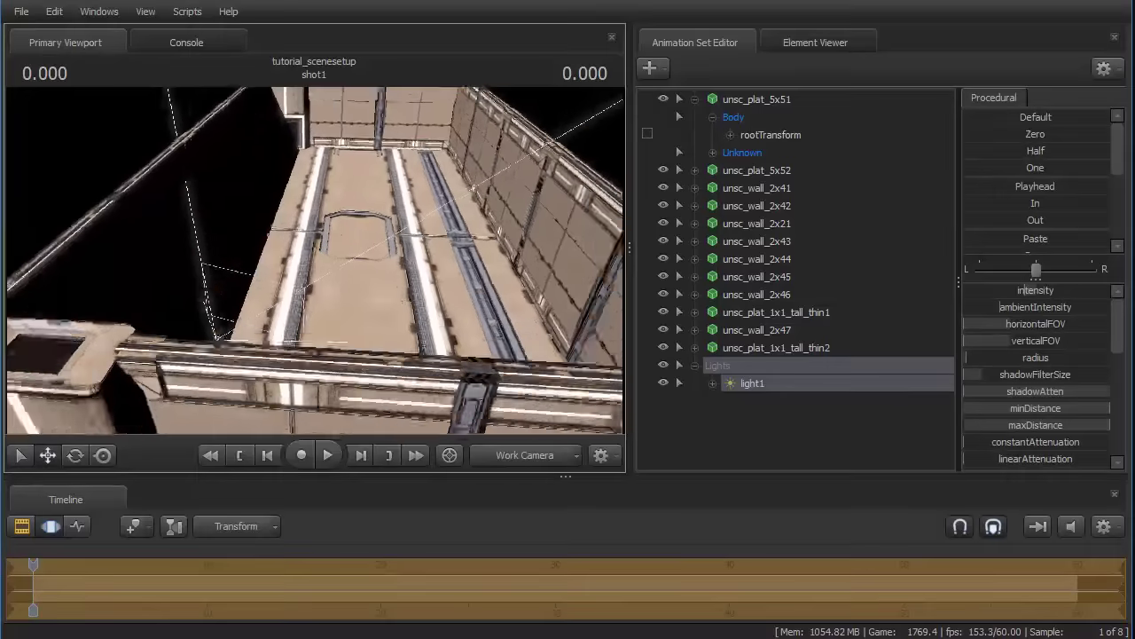
pyautogui.moveTo(994, 390); pyautogui.dragTo(992, 391)
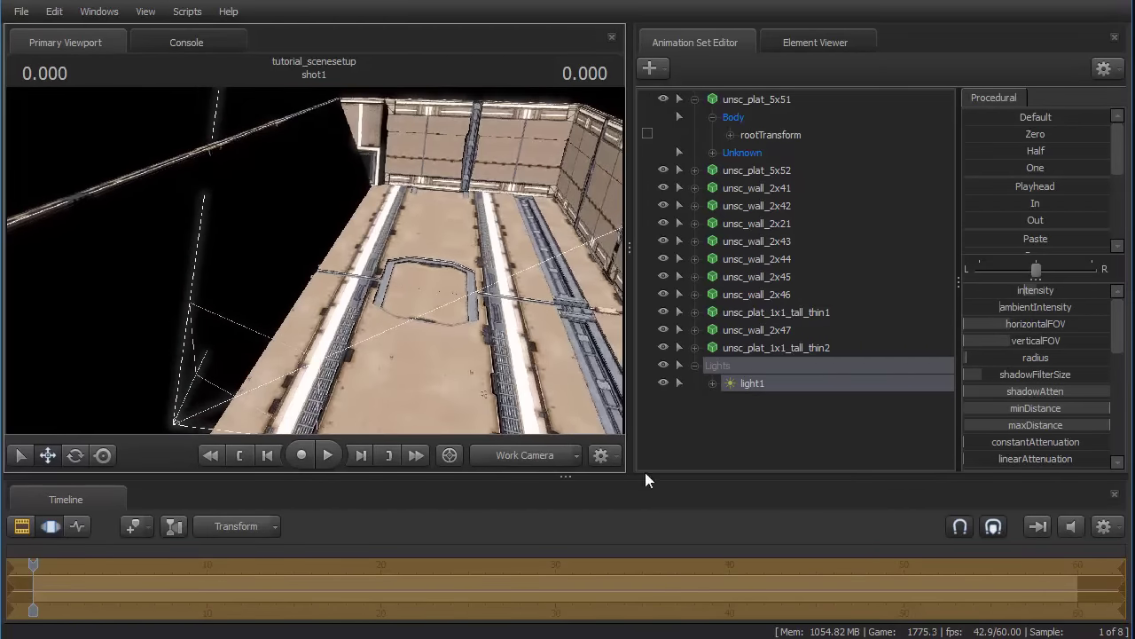
# - View the floor's shadow edge up close through camera1 in the Clip Editor
pyautogui.click(518, 448)
pyautogui.click(16, 522)
pyautogui.moveTo(233, 358); pyautogui.dragTo(234, 425)
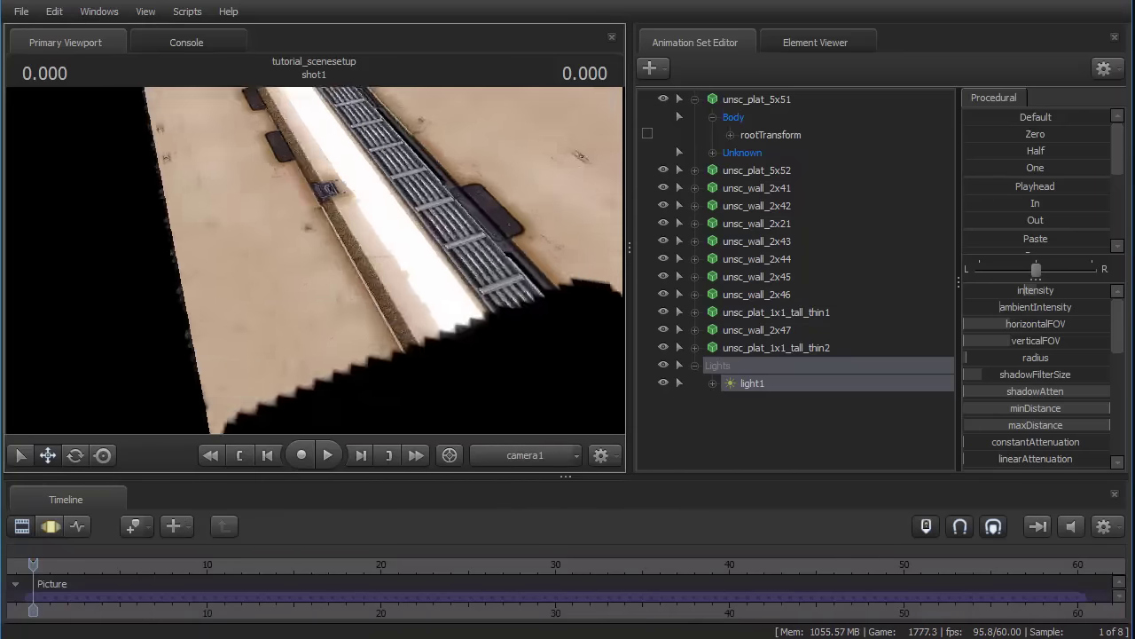
pyautogui.moveTo(315, 260)
pyautogui.mouseDown()
pyautogui.moveTo(315, 320)
pyautogui.moveTo(266, 292)
pyautogui.moveTo(355, 260)
pyautogui.moveTo(328, 260)
pyautogui.moveTo(372, 260)
pyautogui.moveTo(314, 260)
pyautogui.mouseUp()
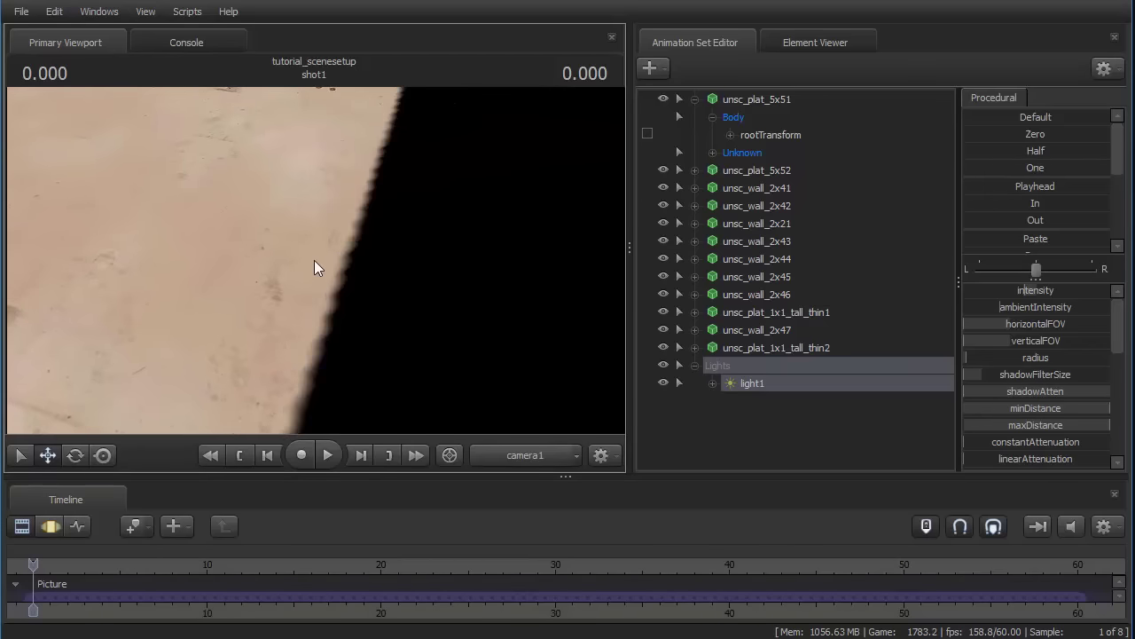
# - Increase light1's radius in the Motion Editor and preview the shadow edge in the Clip Editor
pyautogui.click(22, 526)
pyautogui.click(976, 359)
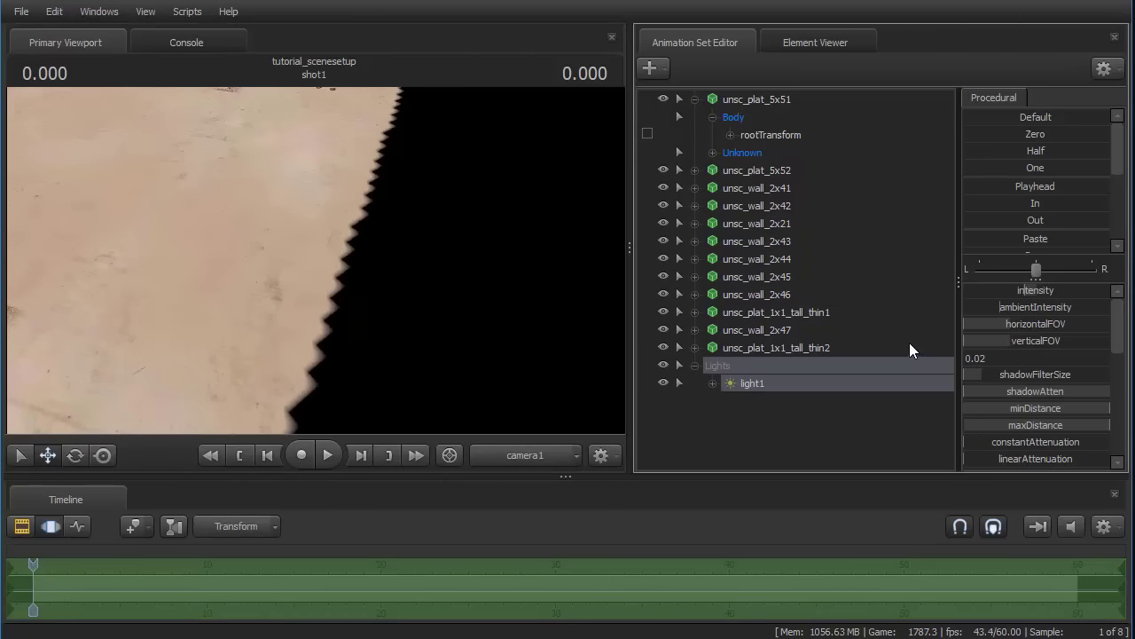
pyautogui.write('5')
pyautogui.press('Return')
pyautogui.click(22, 526)
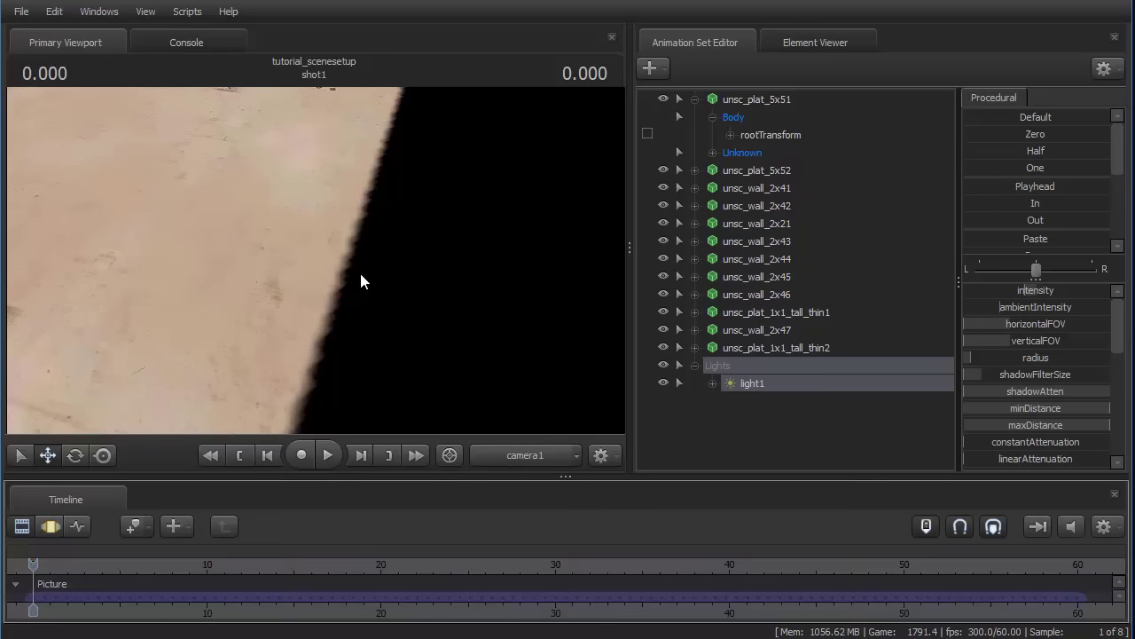
# - Pull back in the Motion Editor to view the lit floor, toggling between the work camera and camera1
pyautogui.click(47, 519)
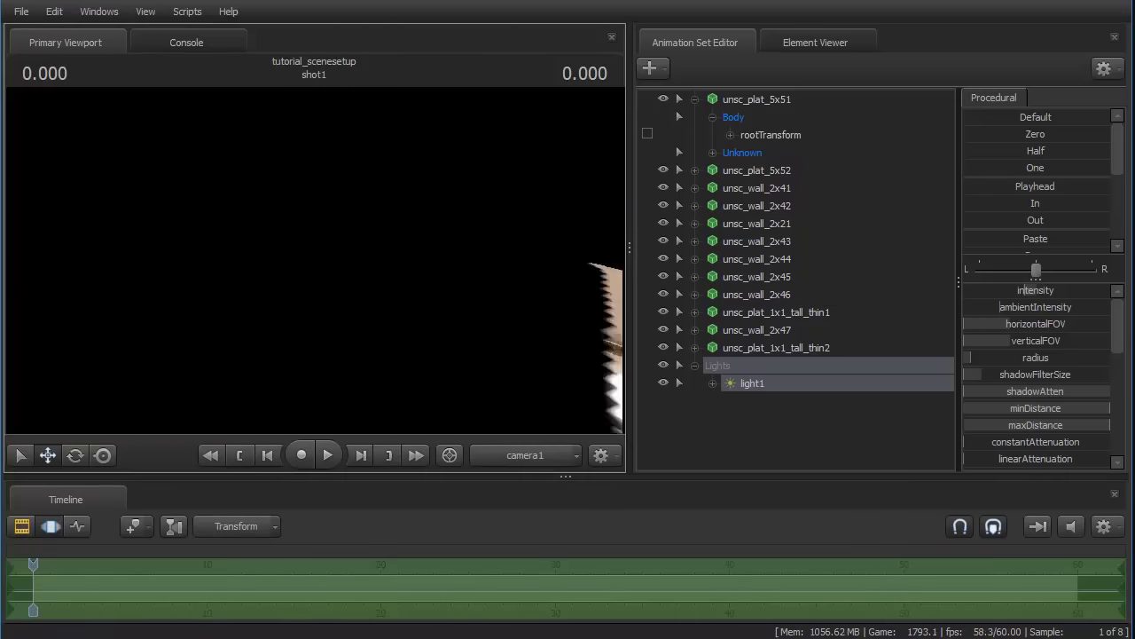
pyautogui.press('s')
pyautogui.moveTo(313, 259); pyautogui.dragTo(313, 259)
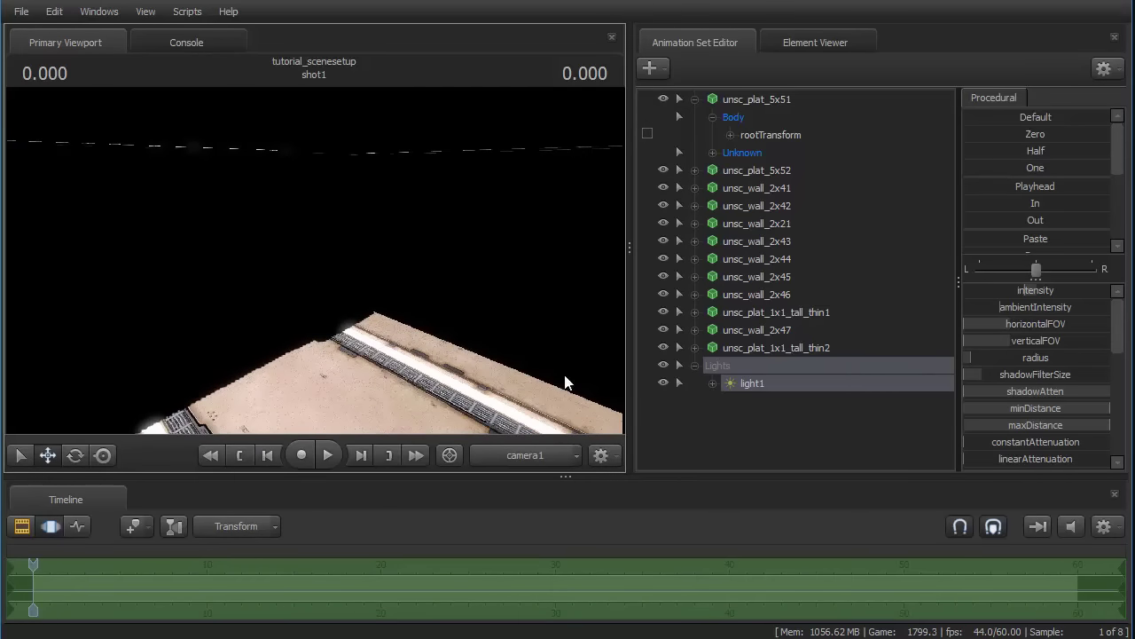
pyautogui.click(520, 449)
pyautogui.moveTo(314, 259); pyautogui.dragTo(313, 259)
pyautogui.moveTo(575, 382); pyautogui.dragTo(438, 363)
pyautogui.click(487, 450)
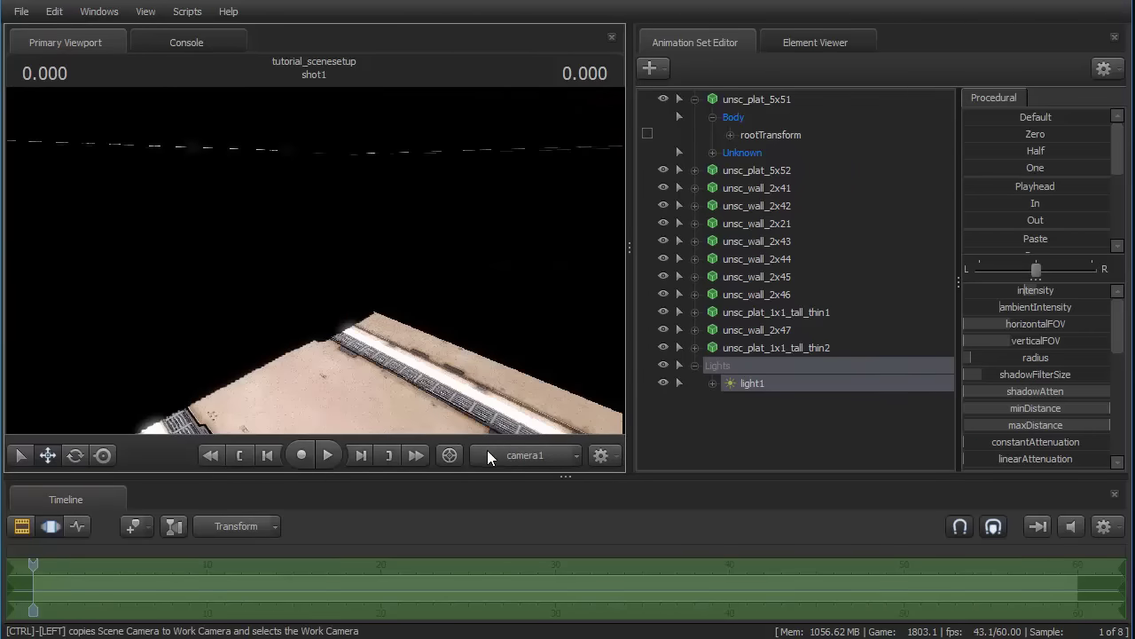
# - Examine the room's lighting and shadows from several angles through camera1 in the Clip Editor
pyautogui.click(22, 526)
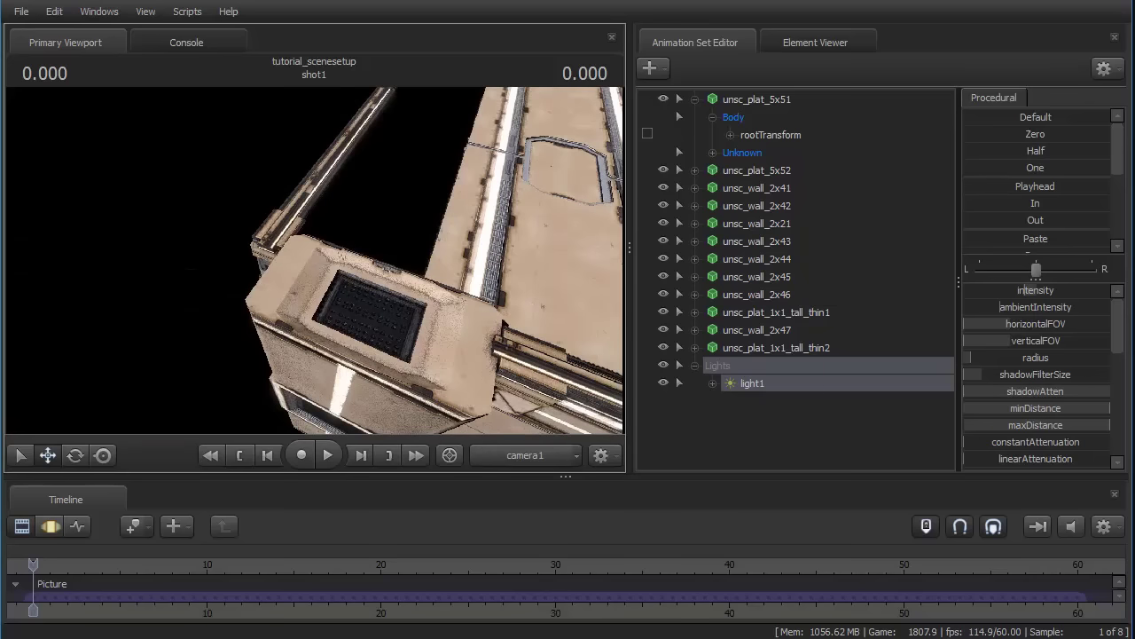
pyautogui.moveTo(314, 260)
pyautogui.mouseDown()
pyautogui.moveTo(425, 260)
pyautogui.moveTo(315, 260)
pyautogui.mouseUp()
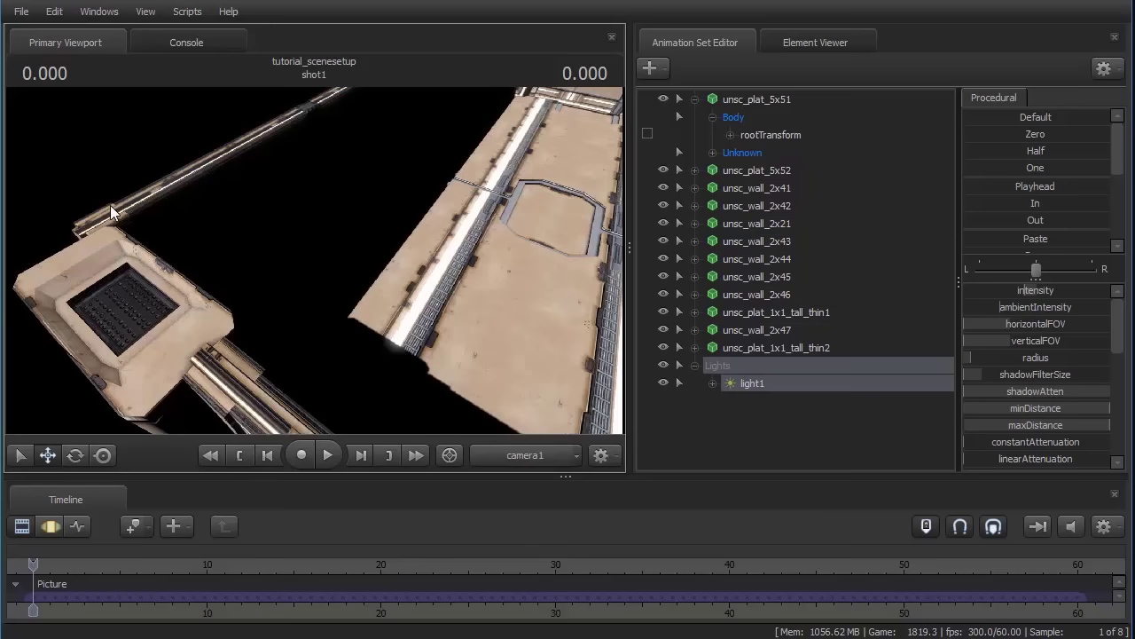
pyautogui.moveTo(384, 277)
pyautogui.mouseDown()
pyautogui.moveTo(417, 306)
pyautogui.moveTo(384, 276)
pyautogui.mouseUp()
pyautogui.press('w')
pyautogui.press('s')
pyautogui.moveTo(310, 260)
pyautogui.mouseDown()
pyautogui.moveTo(355, 248)
pyautogui.moveTo(337, 230)
pyautogui.moveTo(310, 260)
pyautogui.moveTo(328, 244)
pyautogui.moveTo(231, 233)
pyautogui.moveTo(324, 208)
pyautogui.mouseUp()
pyautogui.press('w')
pyautogui.press('s')
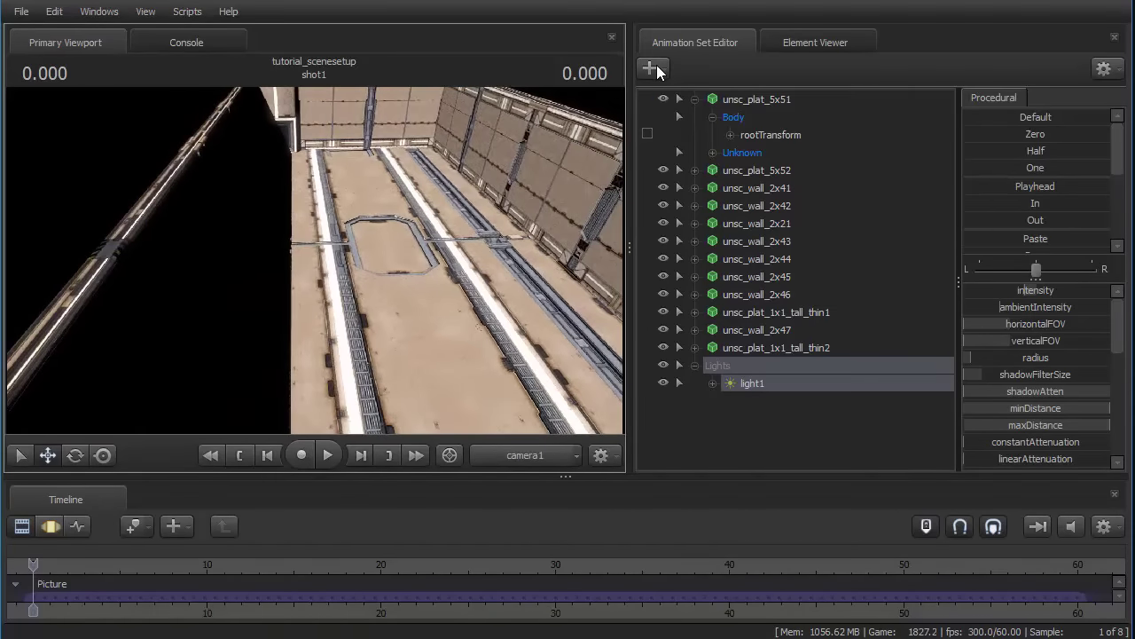
# - Create a new light and rename it ambient_light
pyautogui.click(653, 68)
pyautogui.click(736, 105)
pyautogui.click(742, 399)
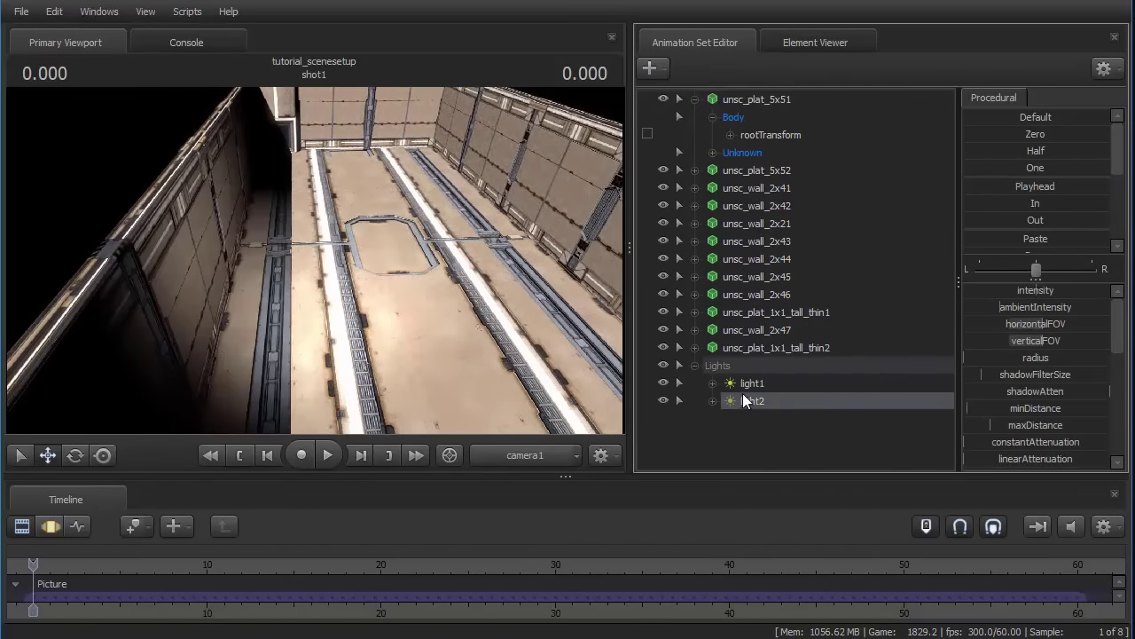
pyautogui.rightClick(743, 398)
pyautogui.click(758, 401)
pyautogui.write('ambient_light')
pyautogui.click(567, 353)
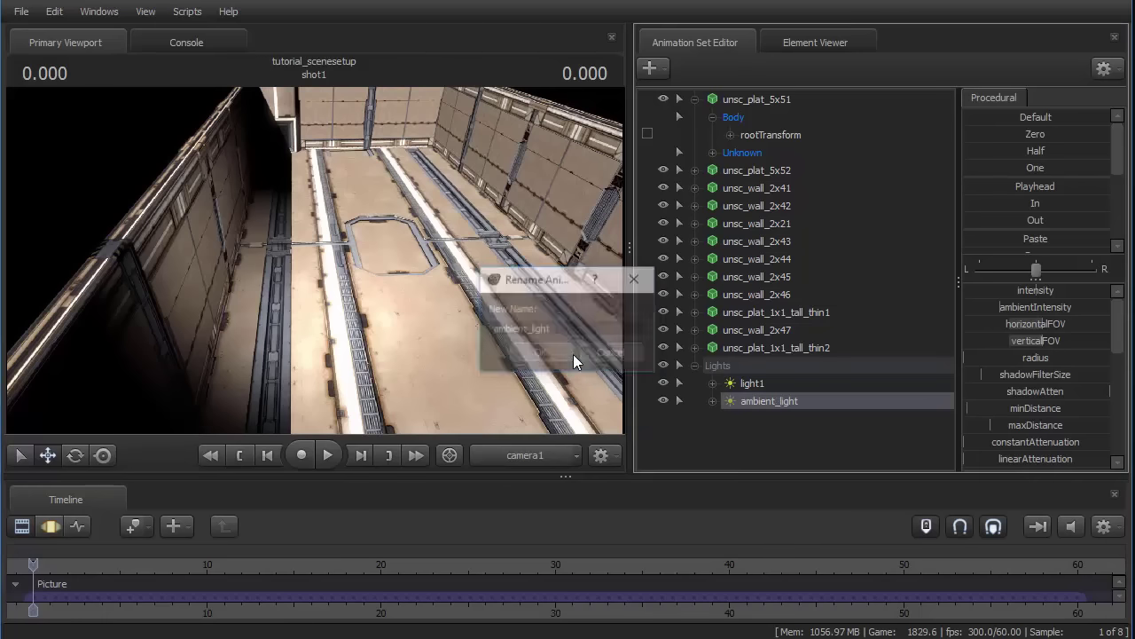
# - Show ambient_light's view in the viewport and zero its transform in the Motion Editor
pyautogui.click(713, 401)
pyautogui.moveTo(740, 404); pyautogui.dragTo(470, 376)
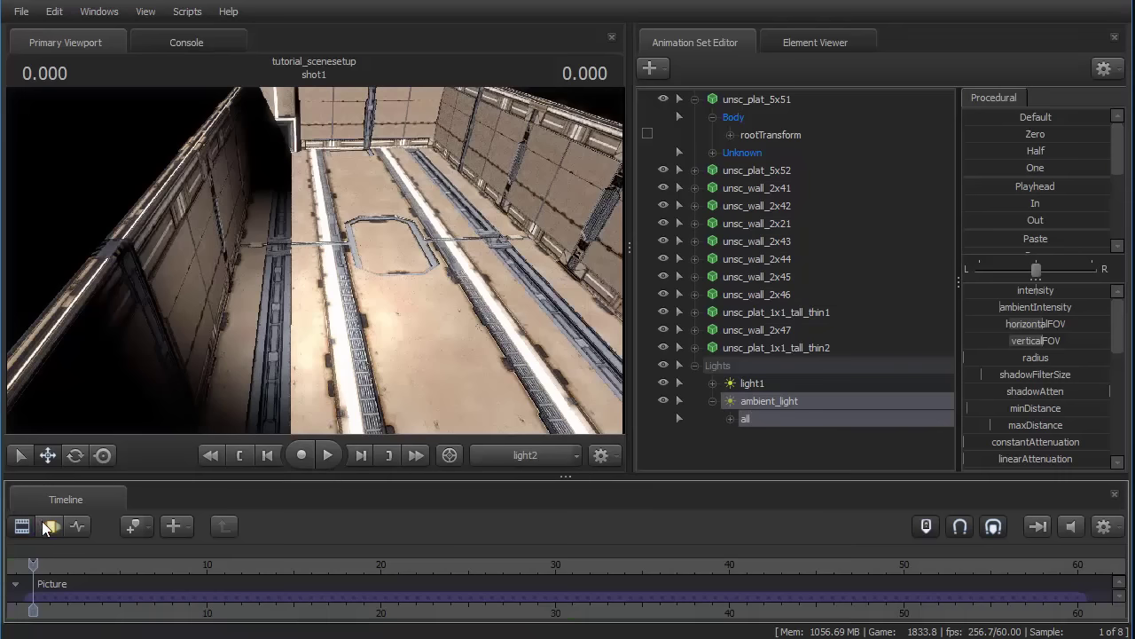
pyautogui.click(49, 525)
pyautogui.click(731, 418)
pyautogui.scroll(-8, 766, 399)
pyautogui.click(780, 453)
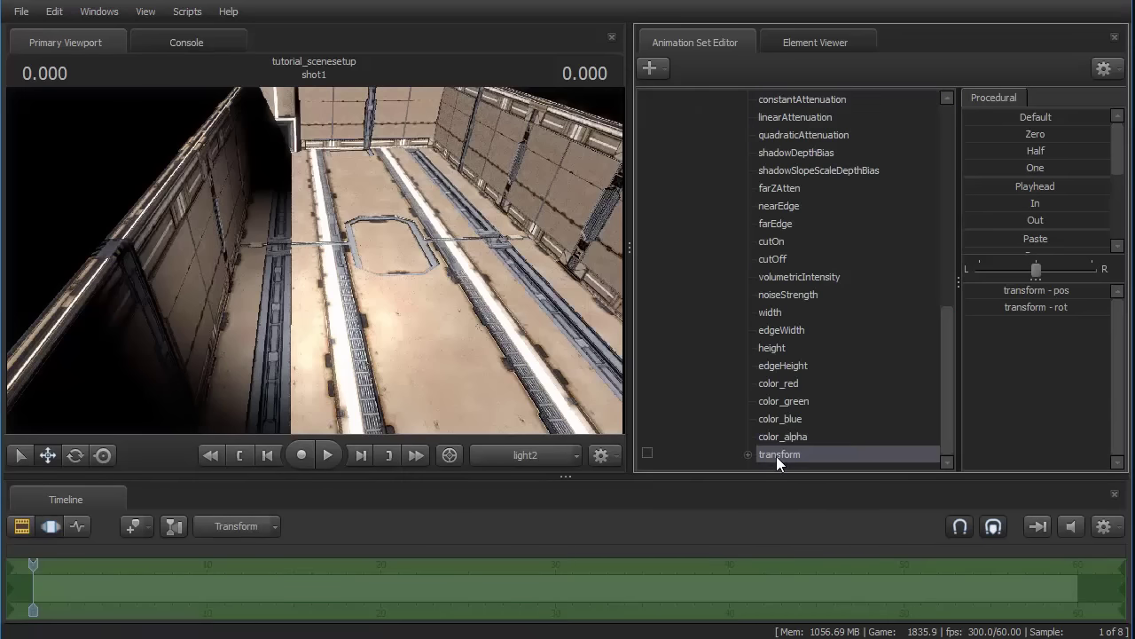
pyautogui.moveTo(999, 133); pyautogui.dragTo(1132, 139)
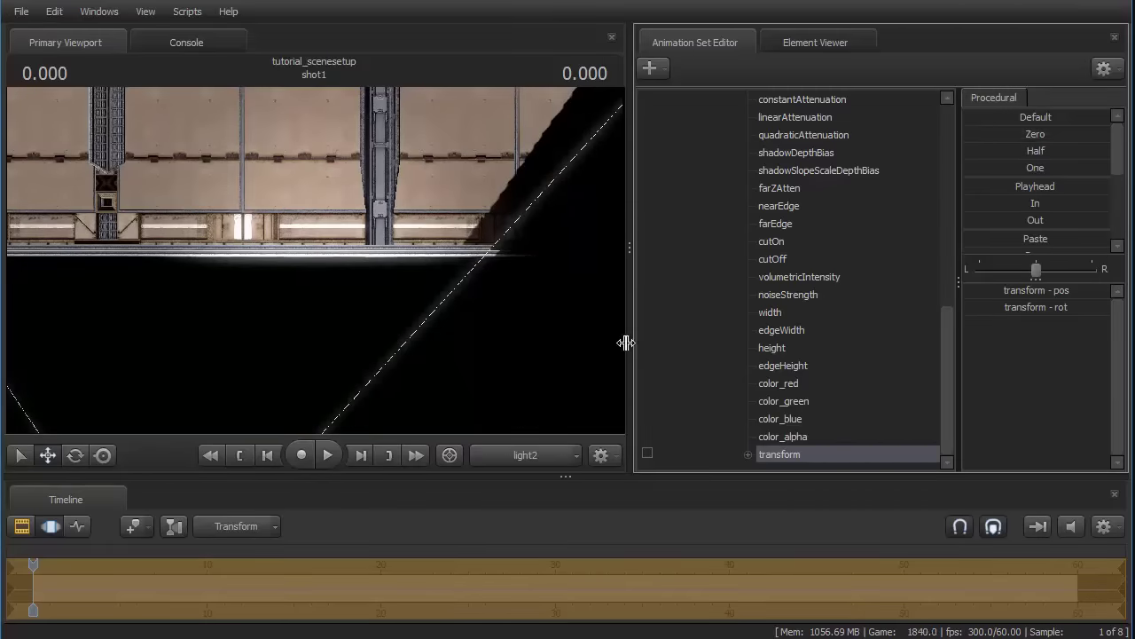
# - Set ambient_light's X position to 15000 and look at the room from the work camera
pyautogui.doubleClick(1021, 294)
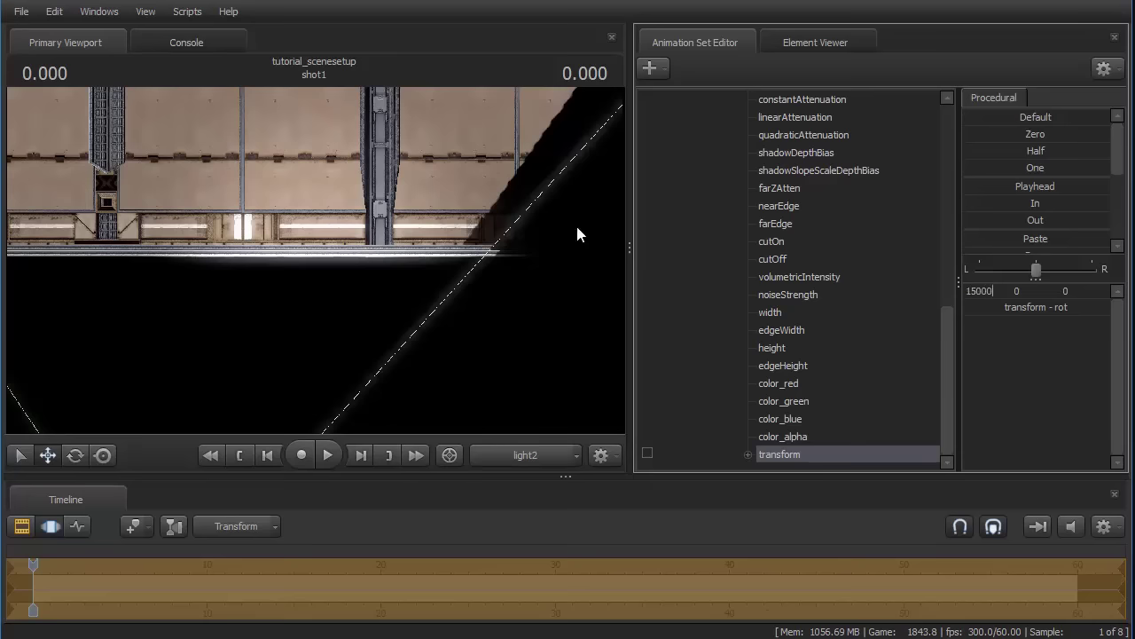
pyautogui.click(515, 454)
pyautogui.moveTo(511, 355); pyautogui.dragTo(576, 339)
pyautogui.press('s')
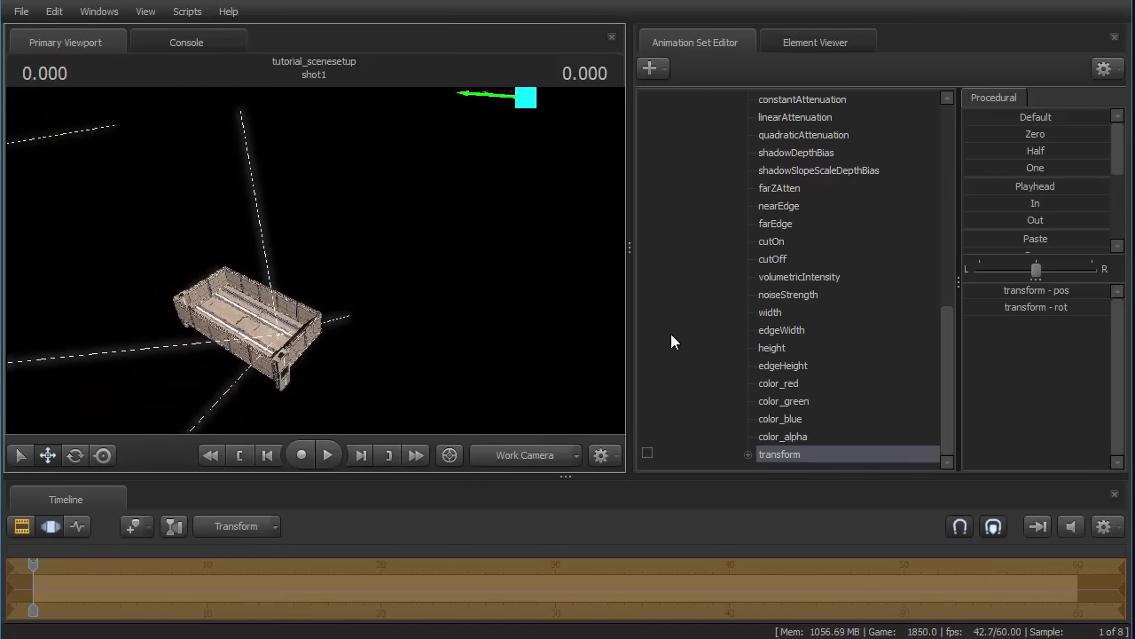
# - Zero ambient_light's transform again and view the light inside the room from the work camera
pyautogui.moveTo(527, 92); pyautogui.dragTo(435, 293)
pyautogui.scroll(5, 790, 174)
pyautogui.moveTo(784, 173); pyautogui.dragTo(285, 169)
pyautogui.moveTo(436, 278); pyautogui.dragTo(314, 261)
pyautogui.click(490, 449)
pyautogui.scroll(-5, 816, 262)
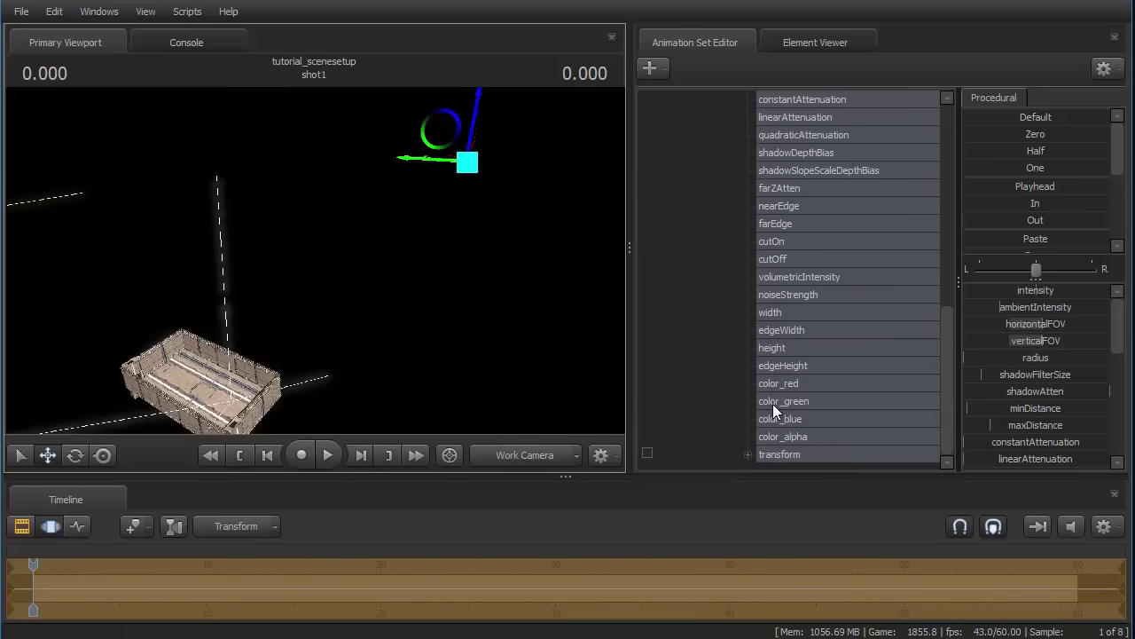
pyautogui.click(779, 453)
pyautogui.click(988, 130)
pyautogui.moveTo(314, 260); pyautogui.dragTo(253, 280)
pyautogui.scroll(4, 782, 384)
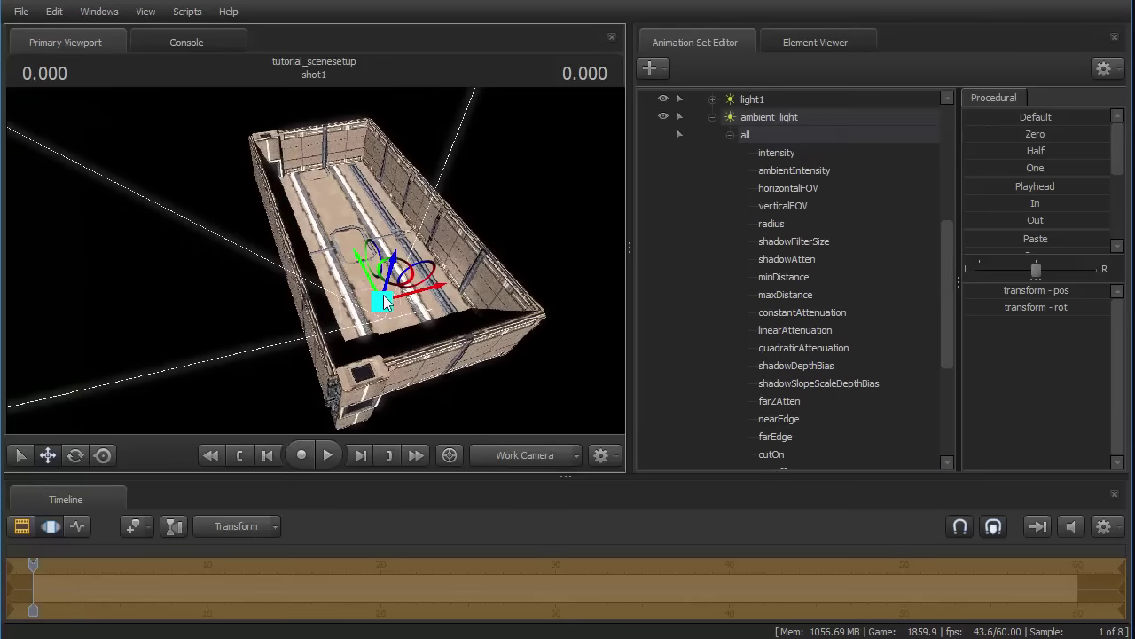
# - Move ambient_light far away from the room along the negative X axis
pyautogui.moveTo(406, 294); pyautogui.dragTo(237, 336)
pyautogui.scroll(-4, 798, 310)
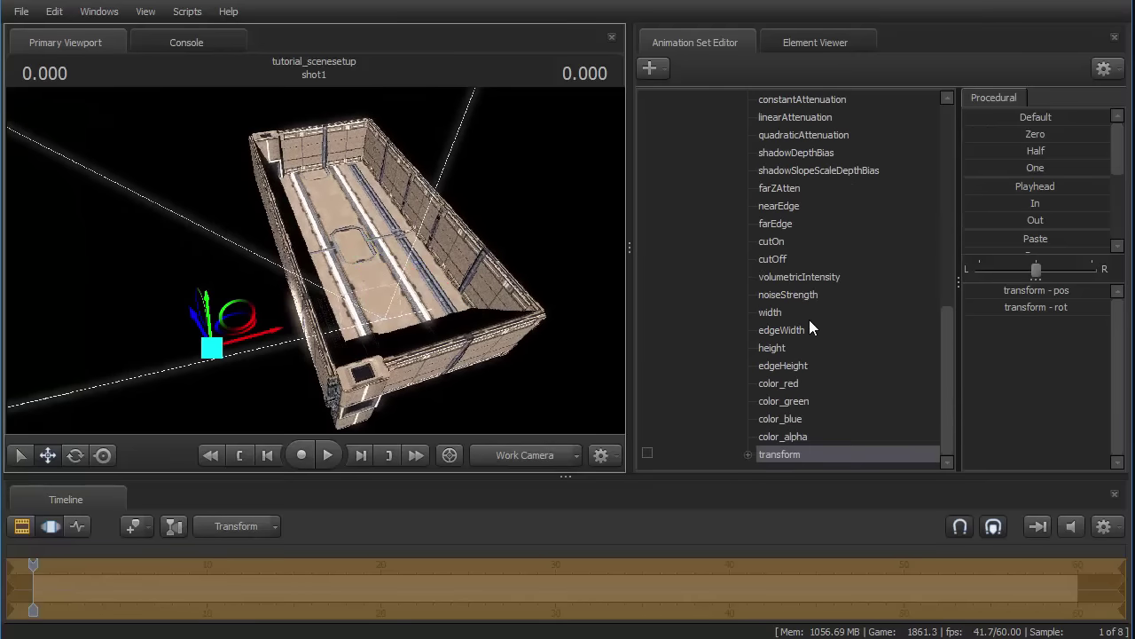
pyautogui.click(1034, 294)
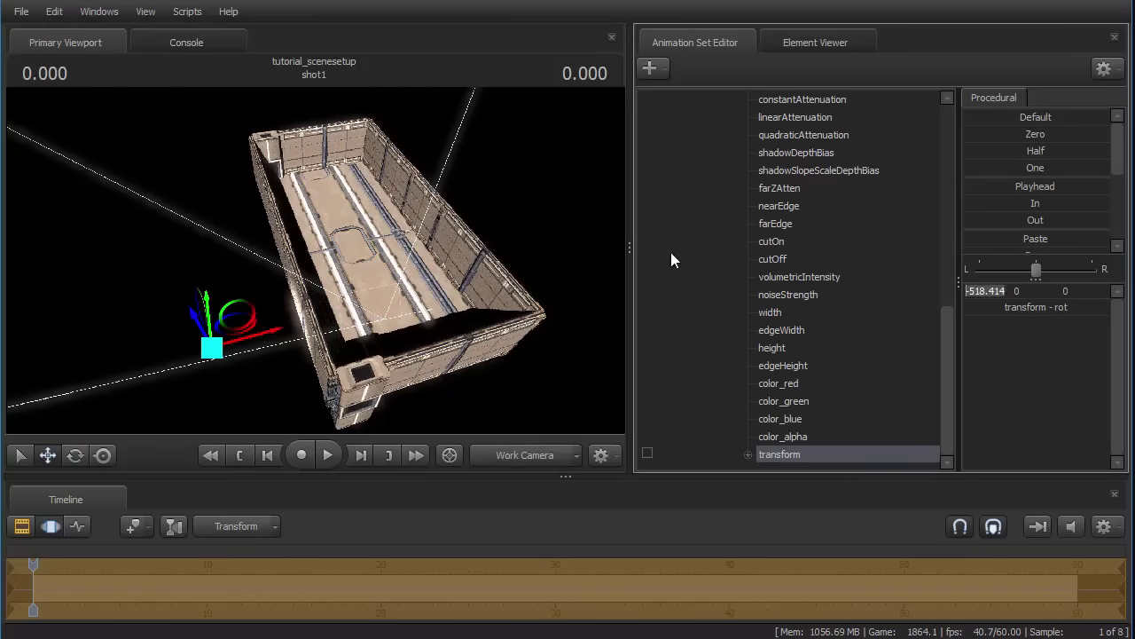
pyautogui.press('BackSpace')
pyautogui.press('Return')
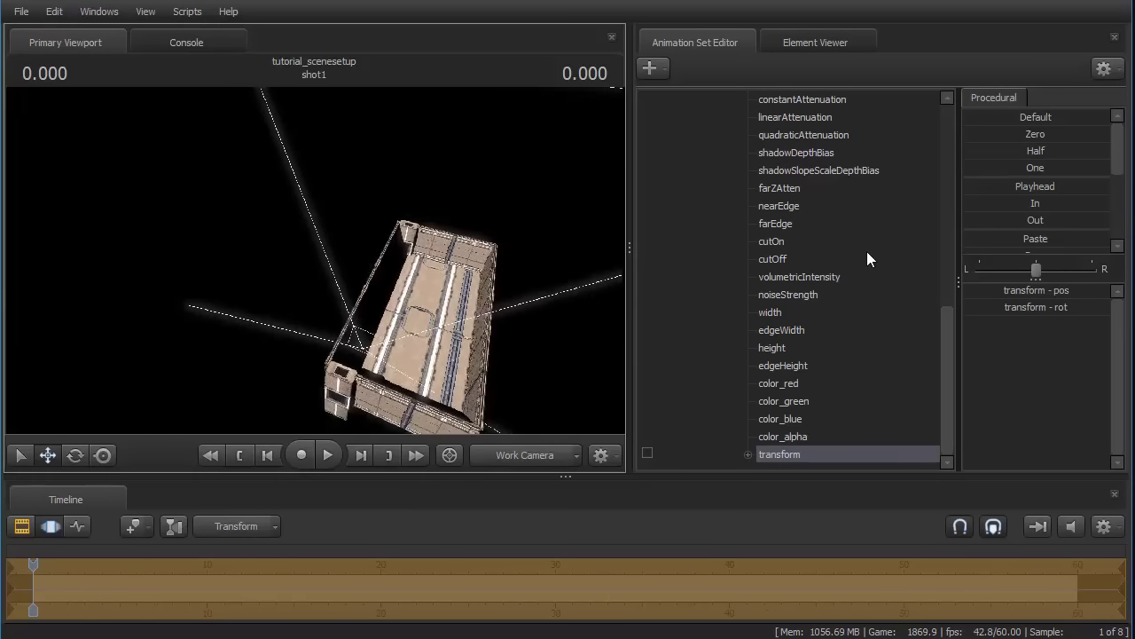
# - Set ambient_light's horizontalFOV, verticalFOV, maxDistance and farZAtten to the maximum of their ranges
pyautogui.scroll(5, 856, 238)
pyautogui.click(776, 181)
pyautogui.moveTo(1026, 324); pyautogui.dragTo(1109, 341)
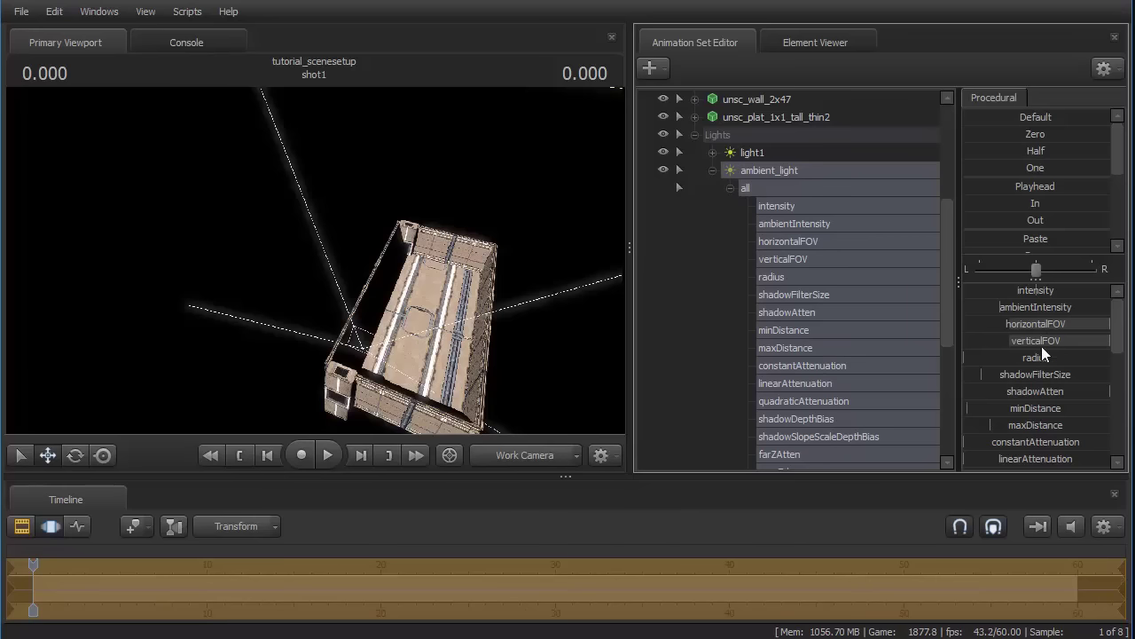
pyautogui.scroll(-2, 1003, 435)
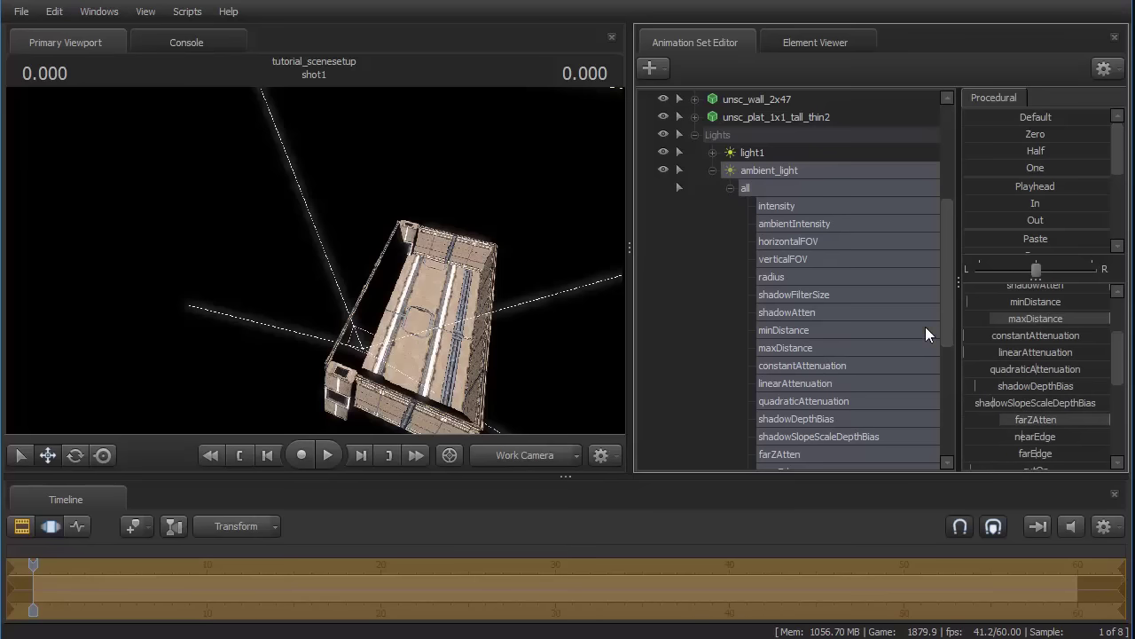
# - Raise the upper limit of ambient_light's maxDistance slider range
pyautogui.rightClick(1015, 328)
pyautogui.click(1033, 364)
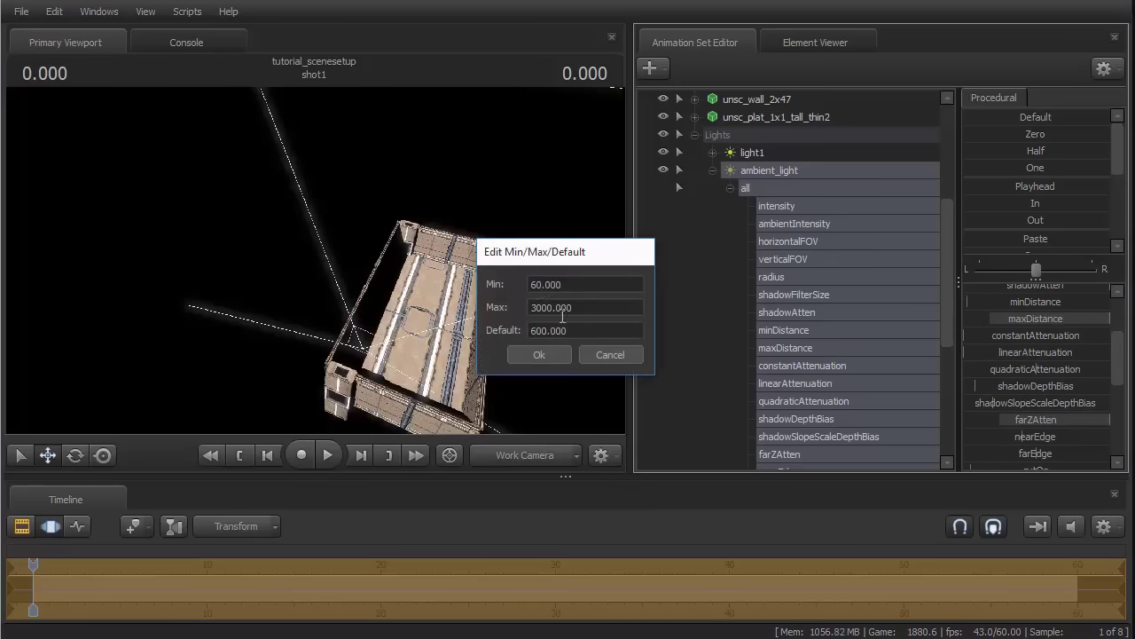
pyautogui.click(540, 308)
pyautogui.write('30')
pyautogui.click(541, 353)
# - Raise the upper limit of ambient_light's farZAtten slider range
pyautogui.rightClick(1094, 419)
pyautogui.click(1068, 417)
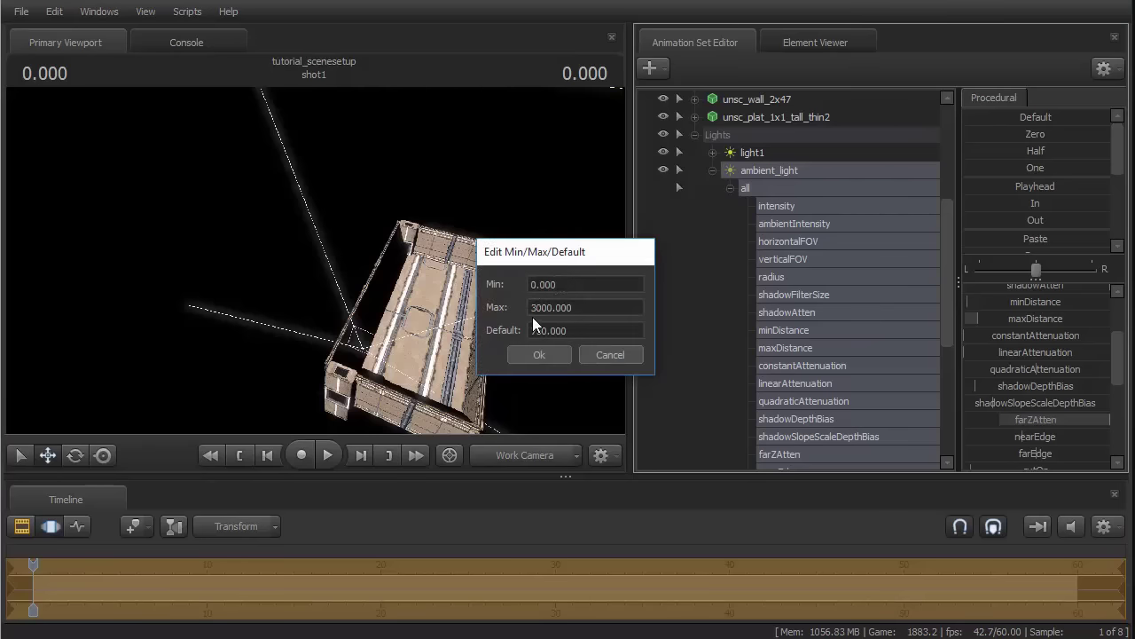
pyautogui.click(532, 308)
pyautogui.write('0')
pyautogui.click(540, 354)
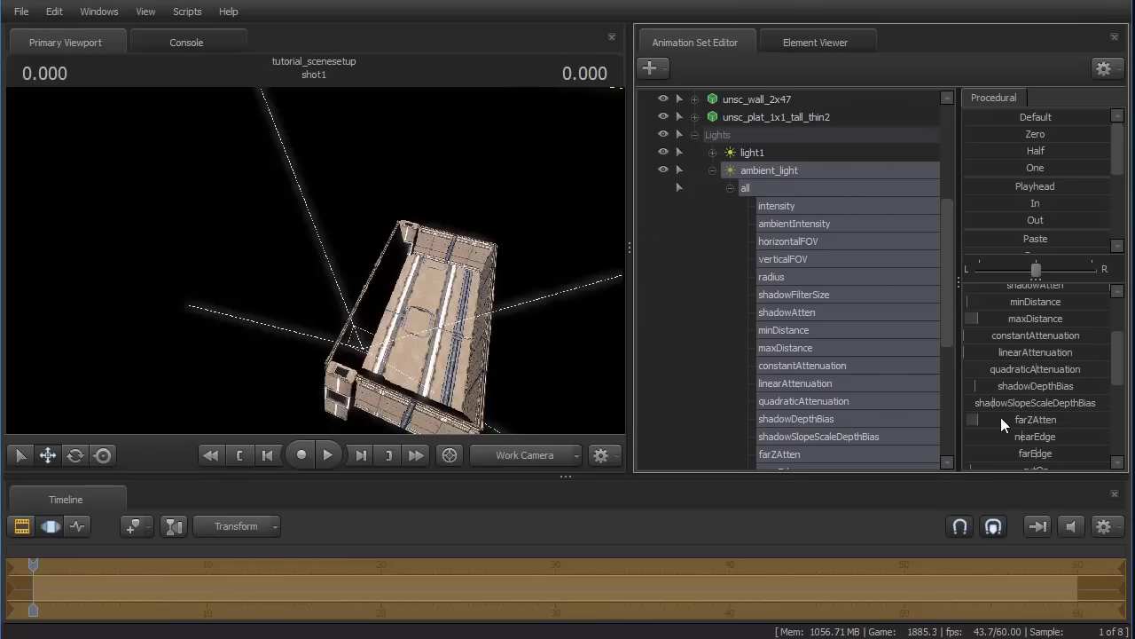
# - Set ambient_light's farZAtten and maxDistance to the maximum of their extended slider ranges
pyautogui.moveTo(976, 417); pyautogui.dragTo(1110, 419)
pyautogui.moveTo(971, 320); pyautogui.dragTo(1110, 319)
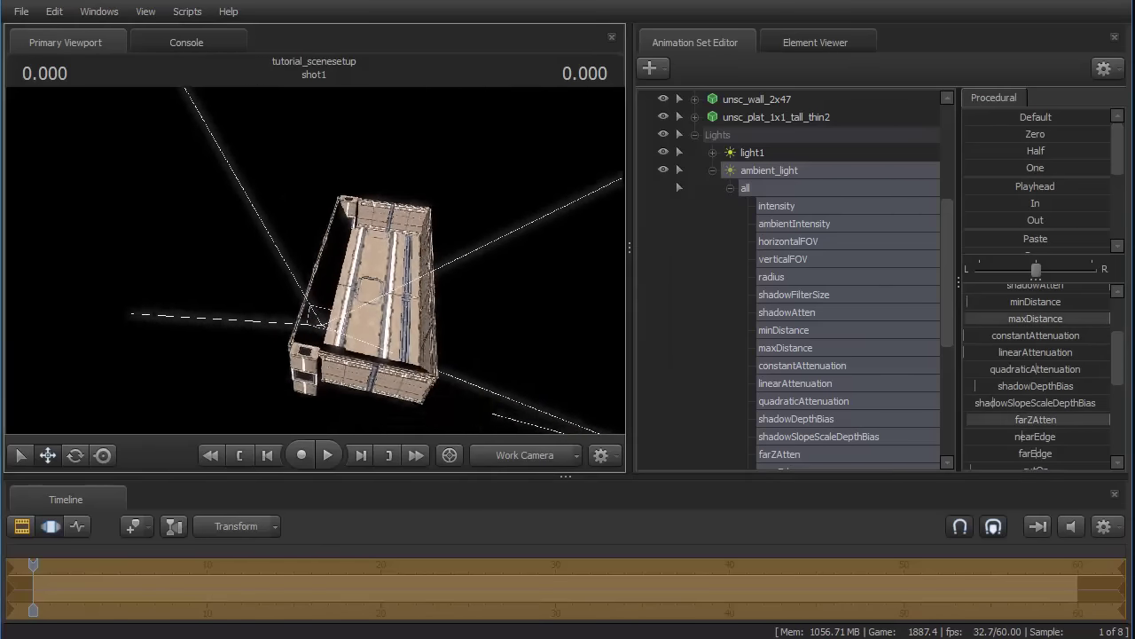
pyautogui.press('w')
pyautogui.moveTo(315, 260)
pyautogui.mouseDown()
pyautogui.moveTo(328, 284)
pyautogui.moveTo(319, 280)
pyautogui.mouseUp()
pyautogui.click(712, 169)
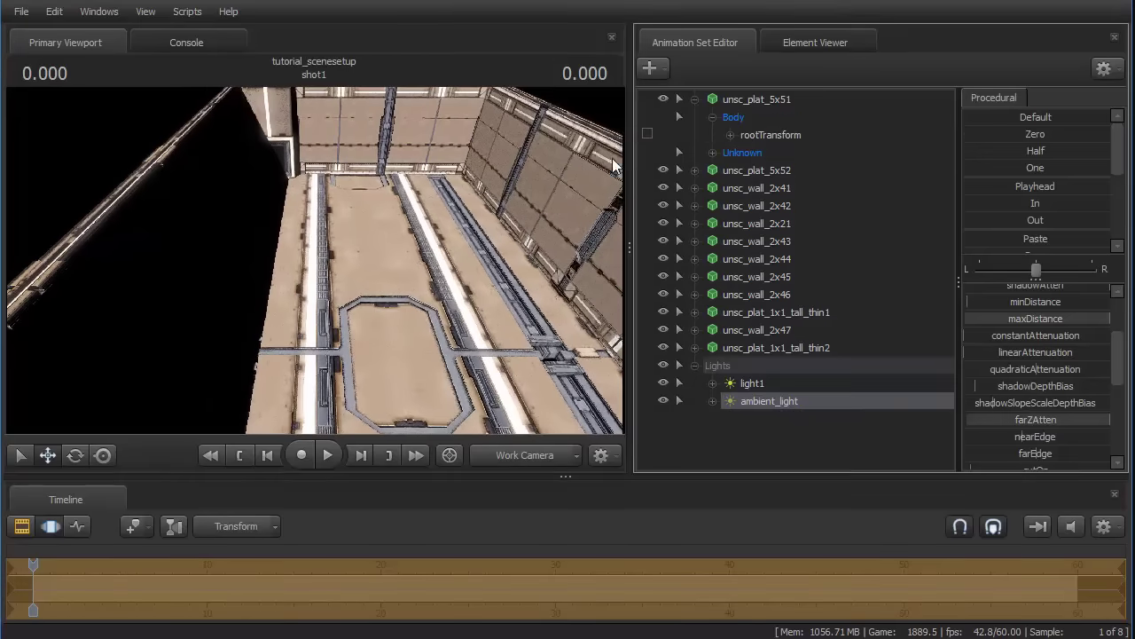
# - Rename light1 as SUN and hide it in the scene
pyautogui.rightClick(789, 390)
pyautogui.click(802, 394)
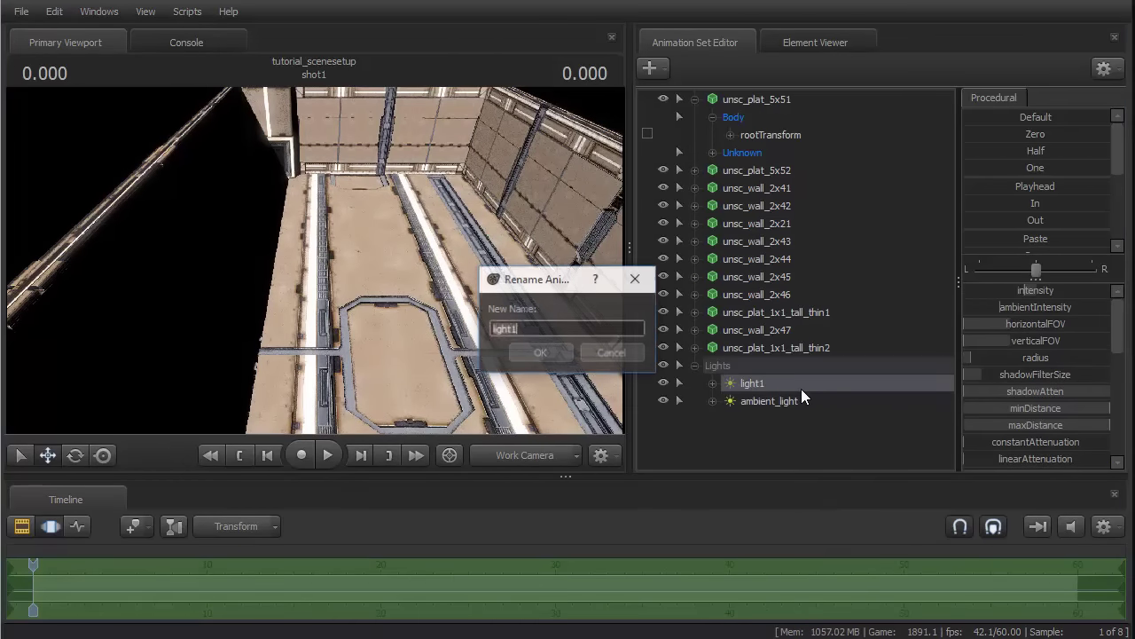
pyautogui.write('SUN')
pyautogui.press('Return')
pyautogui.click(663, 382)
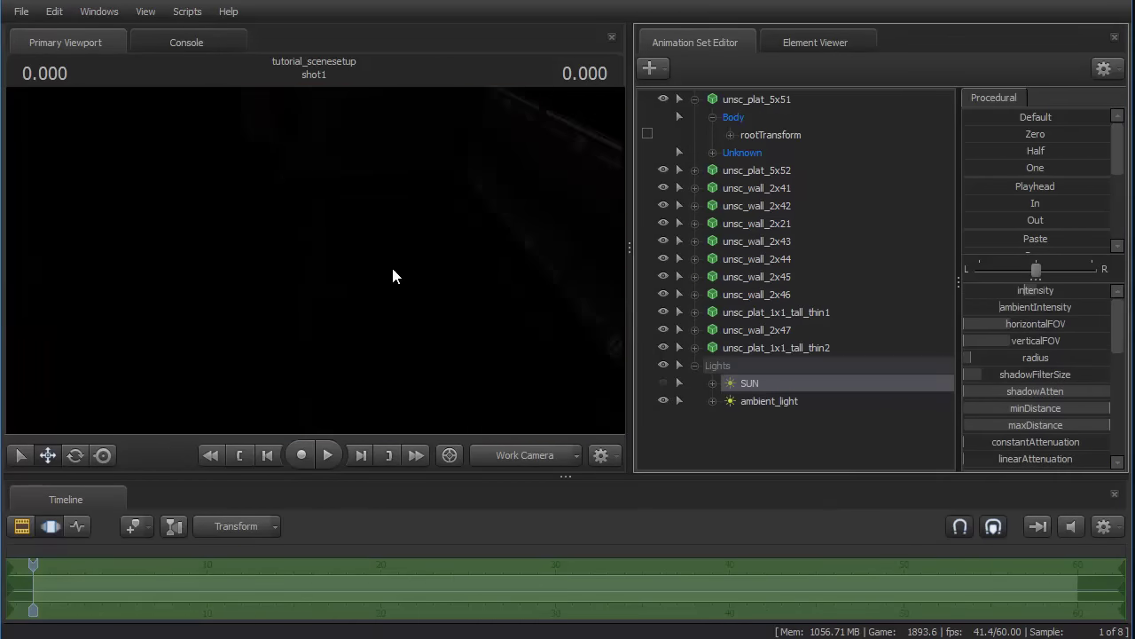
# - Disable shadows on ambient_light
pyautogui.moveTo(315, 260)
pyautogui.mouseDown()
pyautogui.moveTo(333, 277)
pyautogui.moveTo(373, 244)
pyautogui.moveTo(404, 246)
pyautogui.moveTo(301, 253)
pyautogui.moveTo(315, 262)
pyautogui.mouseUp()
pyautogui.click(764, 399)
pyautogui.rightClick(764, 400)
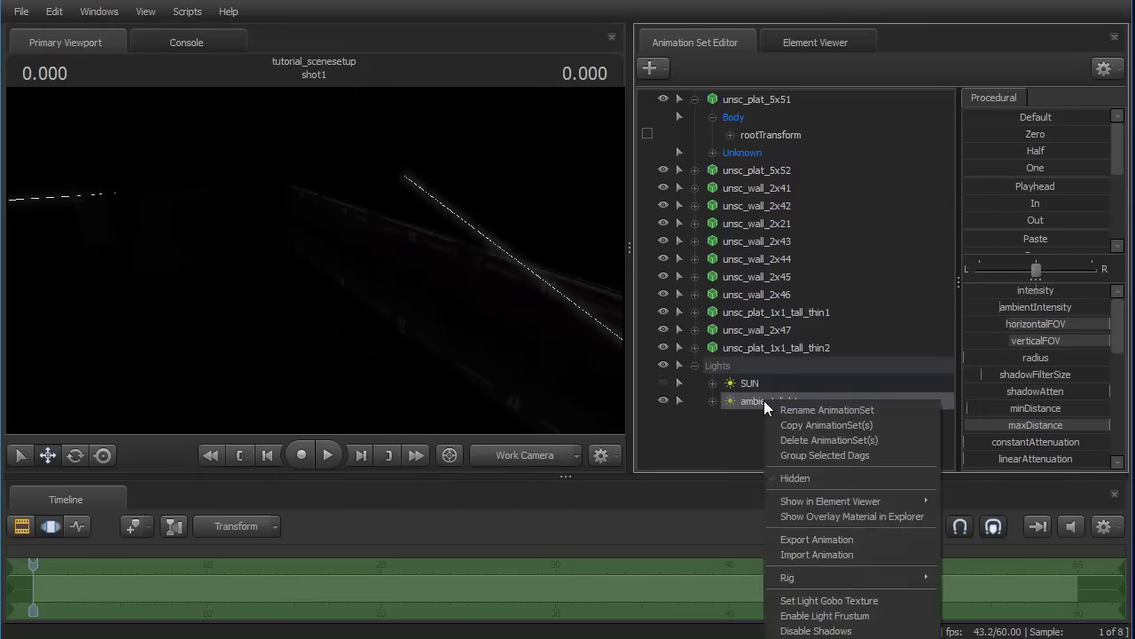
pyautogui.click(841, 631)
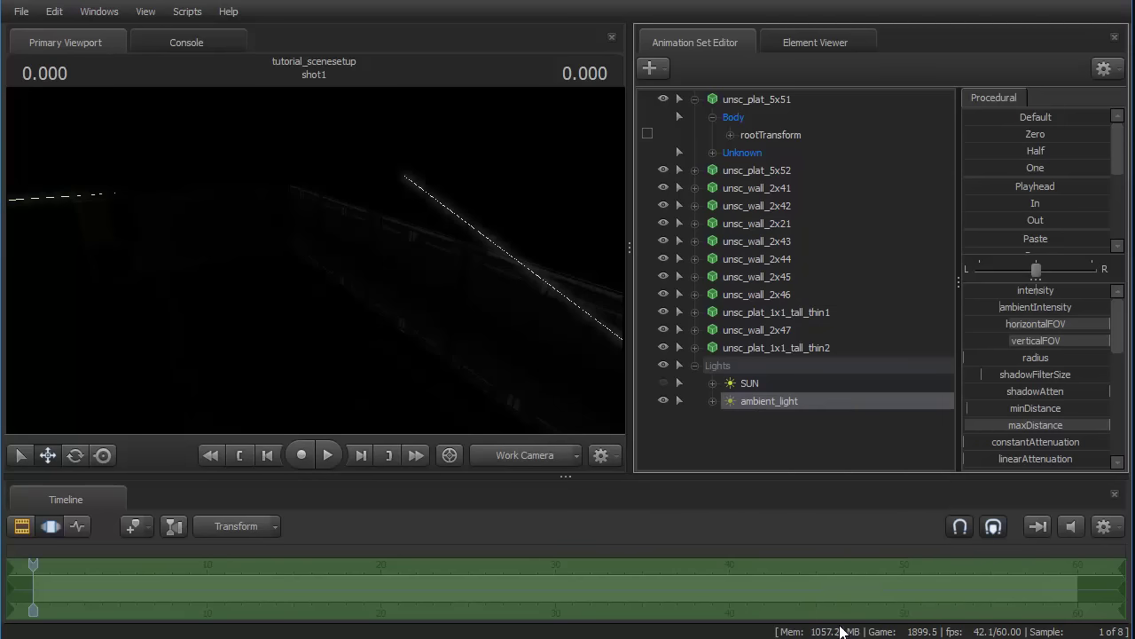
# - Expand ambient_light's controls and raise its intensity to the maximum of the slider range
pyautogui.moveTo(315, 267); pyautogui.dragTo(315, 266)
pyautogui.moveTo(217, 257); pyautogui.dragTo(218, 256)
pyautogui.moveTo(315, 260); pyautogui.dragTo(315, 260)
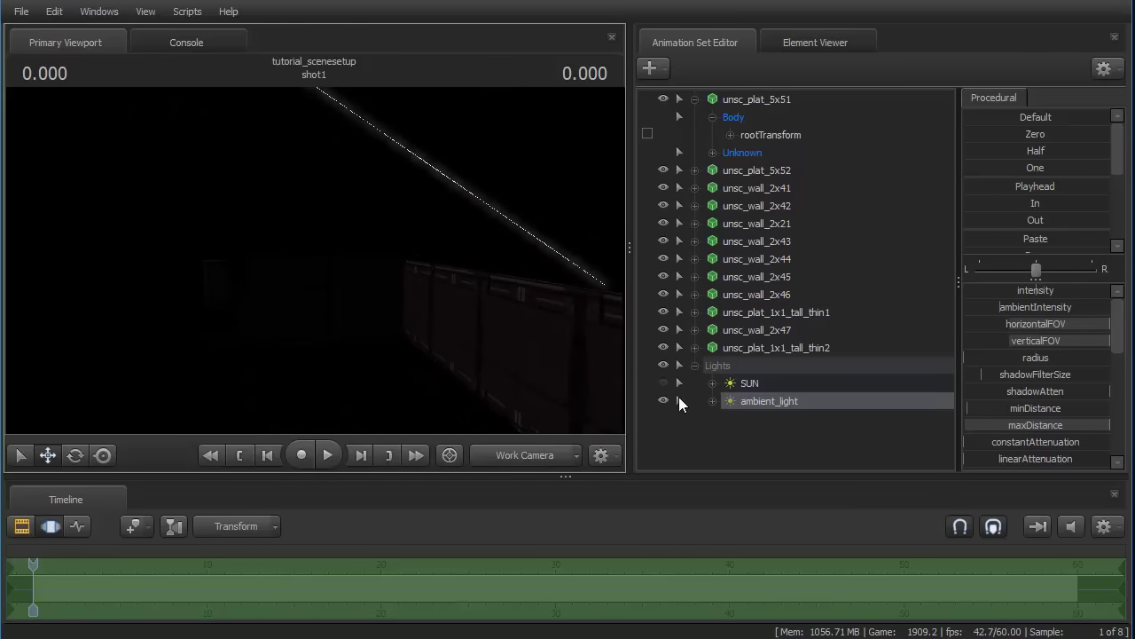
pyautogui.click(712, 402)
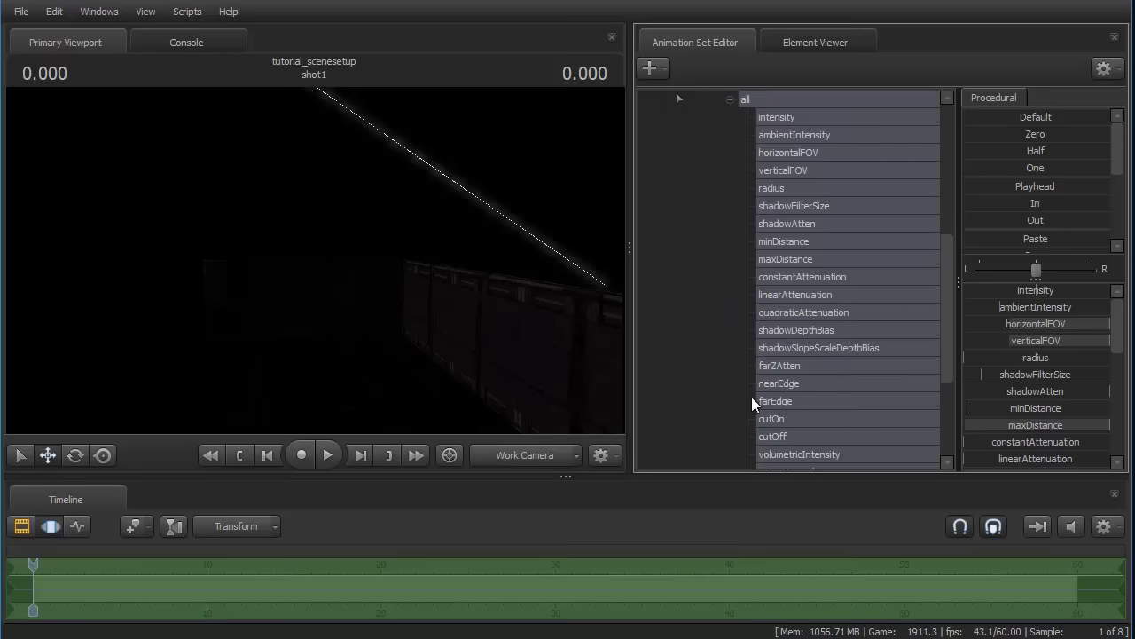
pyautogui.scroll(-3, 744, 388)
pyautogui.scroll(5, 780, 266)
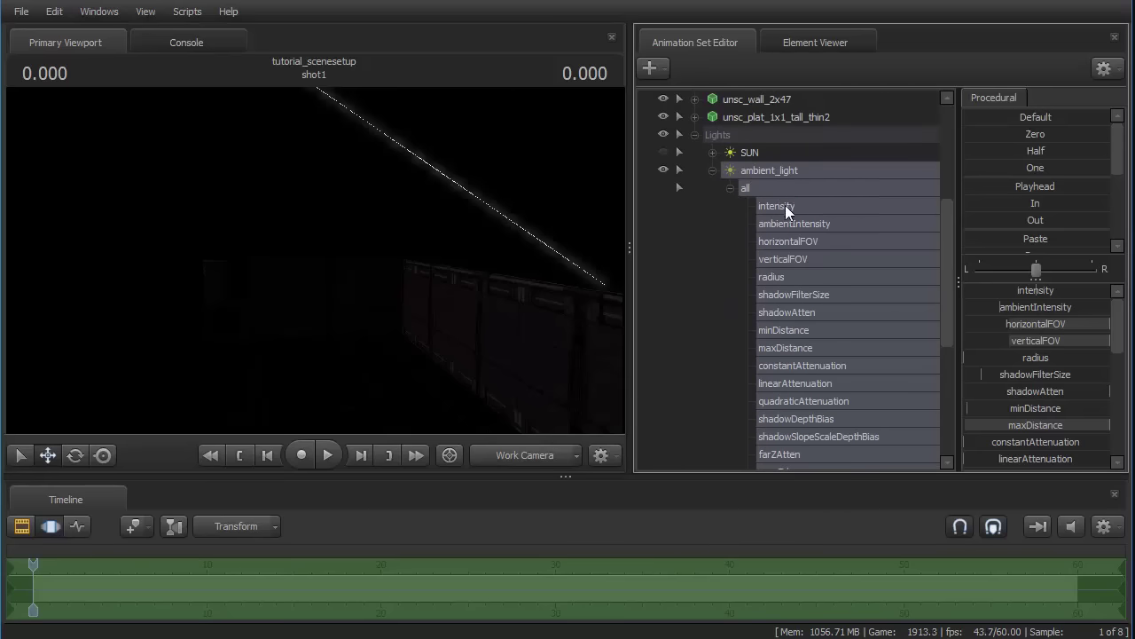
pyautogui.click(762, 206)
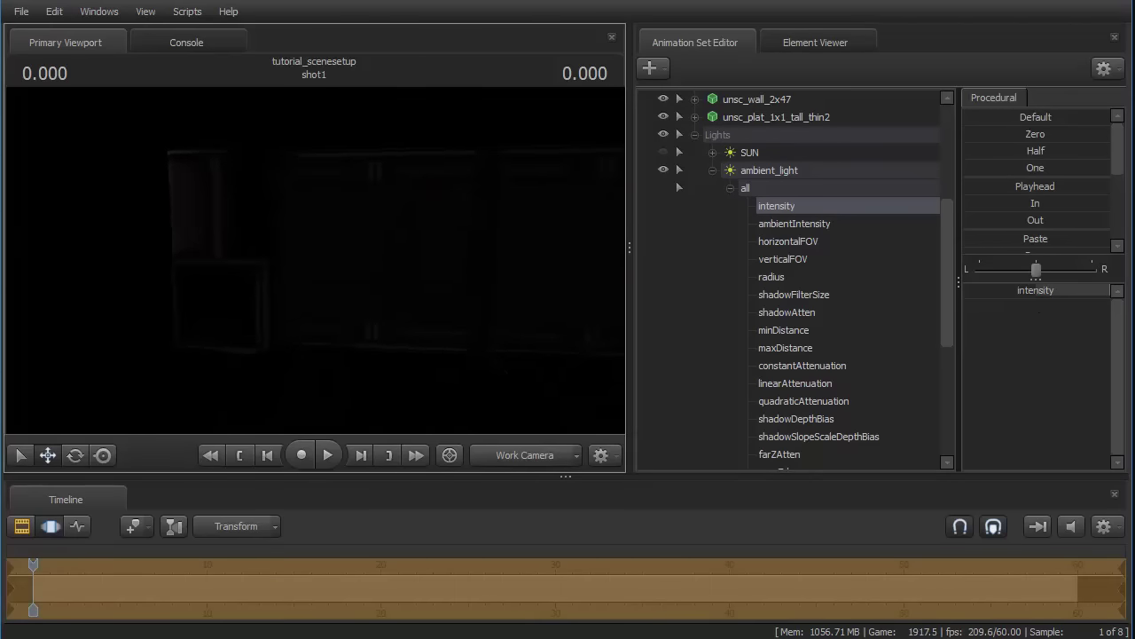
# - Tint ambient_light bluish by lowering its color_red and slightly lowering its color_green
pyautogui.scroll(-3, 896, 335)
pyautogui.click(793, 367)
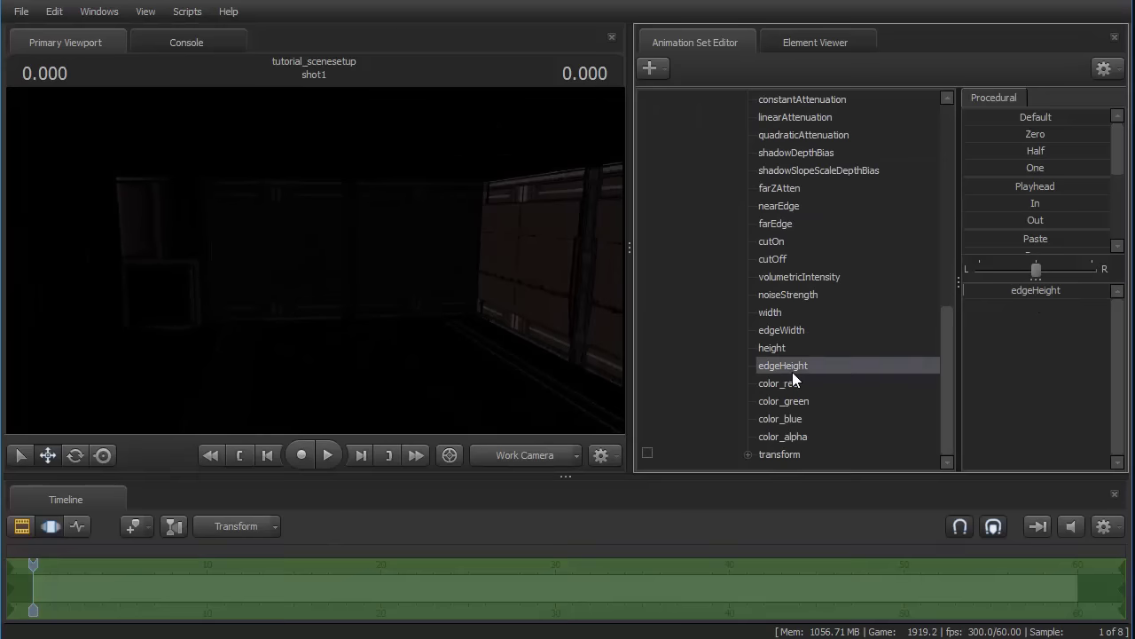
pyautogui.click(794, 386)
pyautogui.keyDown('shift'); pyautogui.click(785, 437); pyautogui.keyUp('shift')
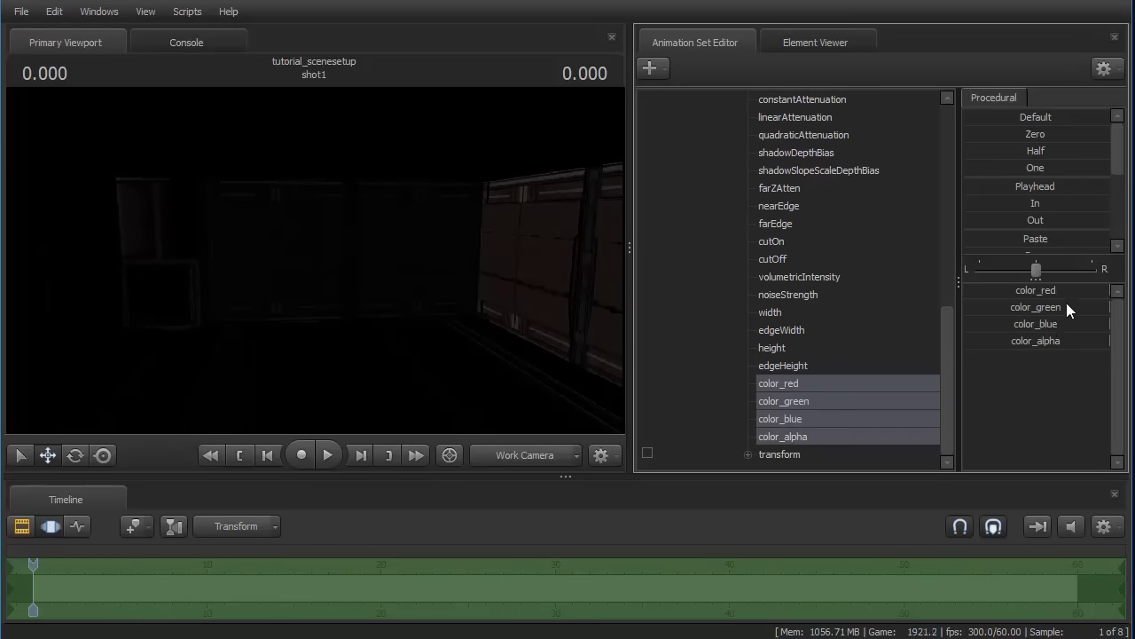
pyautogui.moveTo(1108, 290)
pyautogui.mouseDown()
pyautogui.moveTo(1072, 290)
pyautogui.moveTo(1096, 307)
pyautogui.mouseUp()
pyautogui.moveTo(359, 266); pyautogui.dragTo(525, 266)
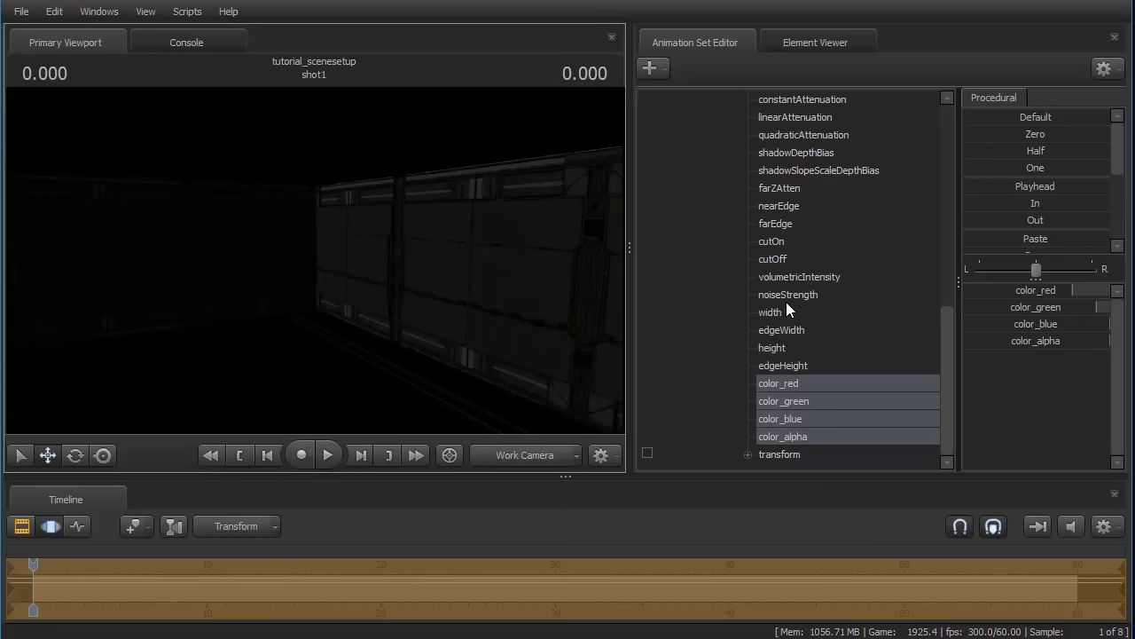
# - Lower ambient_light's quadraticAttenuation
pyautogui.scroll(4, 787, 303)
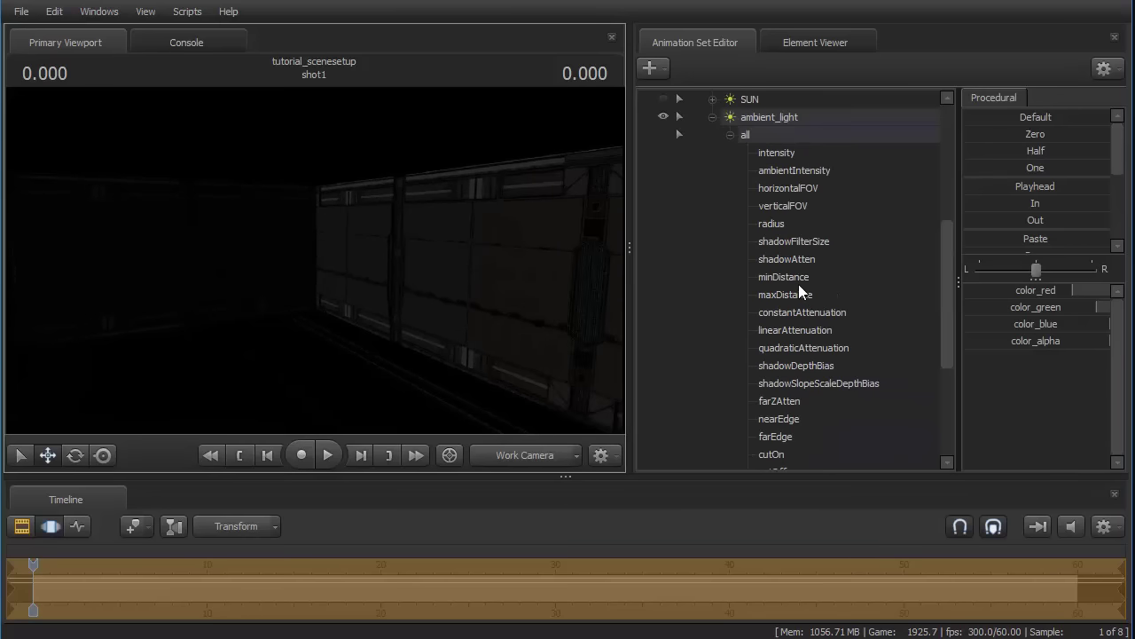
pyautogui.click(796, 349)
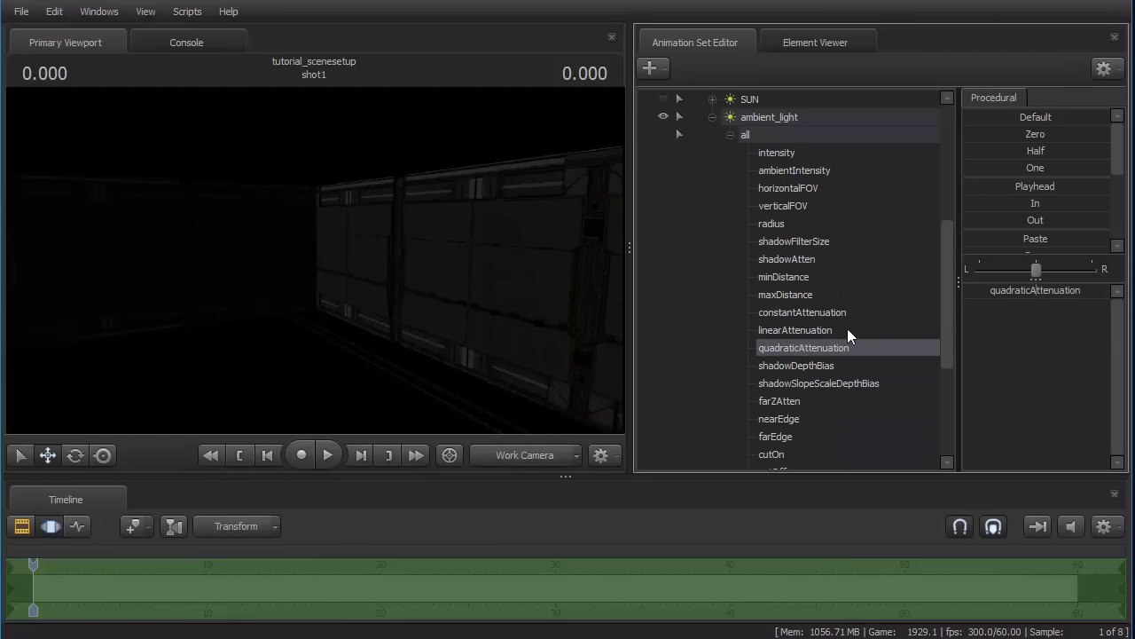
pyautogui.moveTo(1036, 290); pyautogui.dragTo(885, 289)
pyautogui.doubleClick(1039, 291)
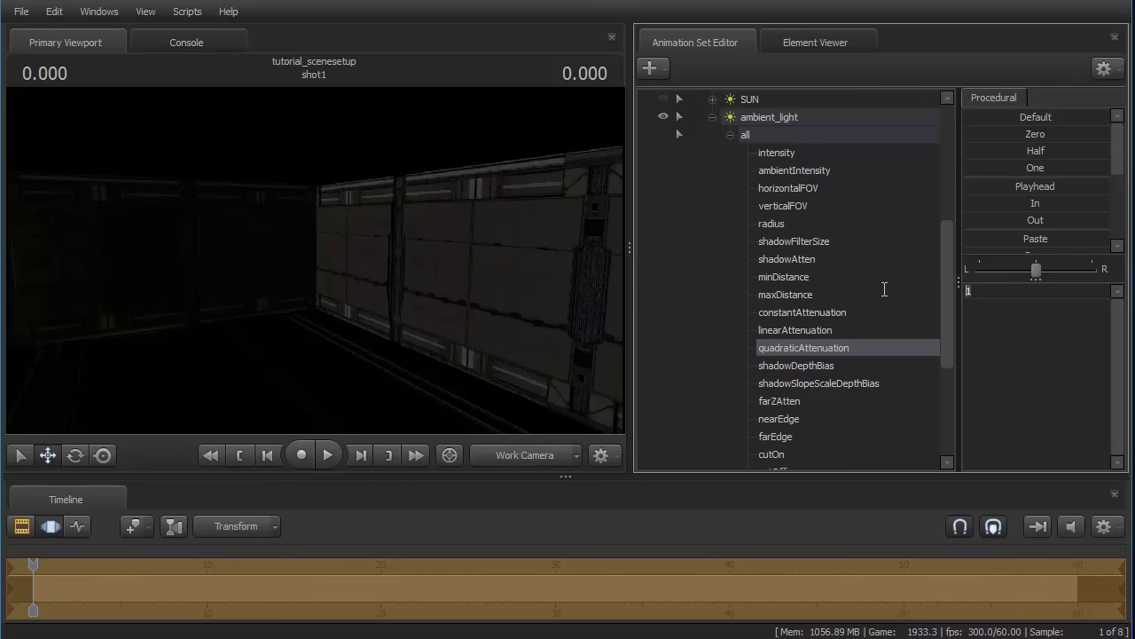
# - Set ambient_light's linearAttenuation to 0.005
pyautogui.click(914, 329)
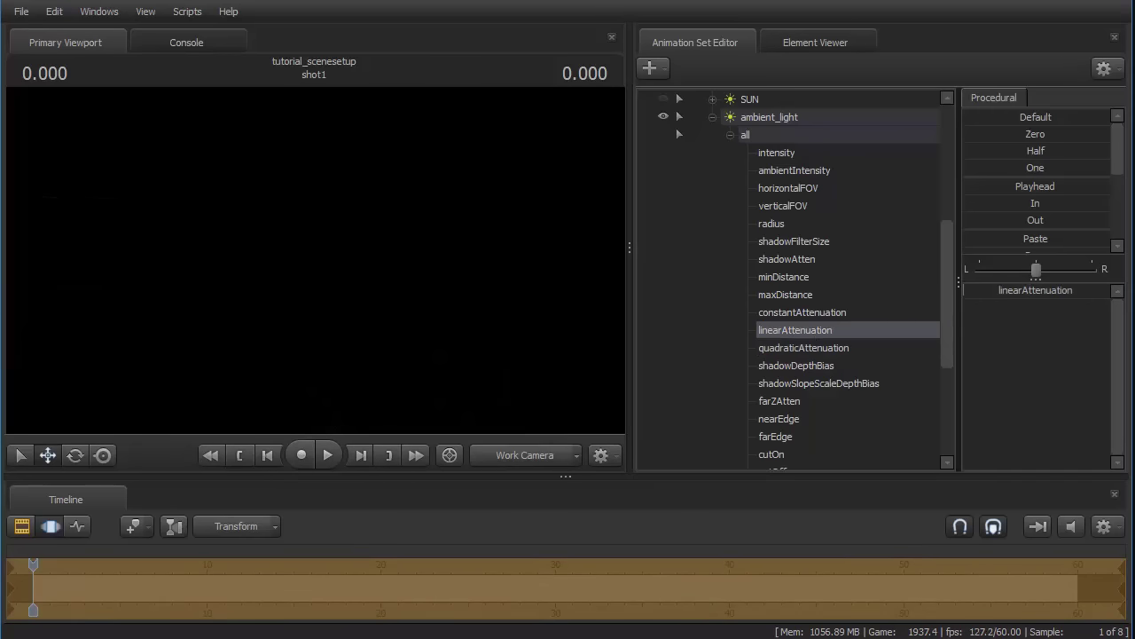
pyautogui.click(1077, 295)
pyautogui.write('0.0')
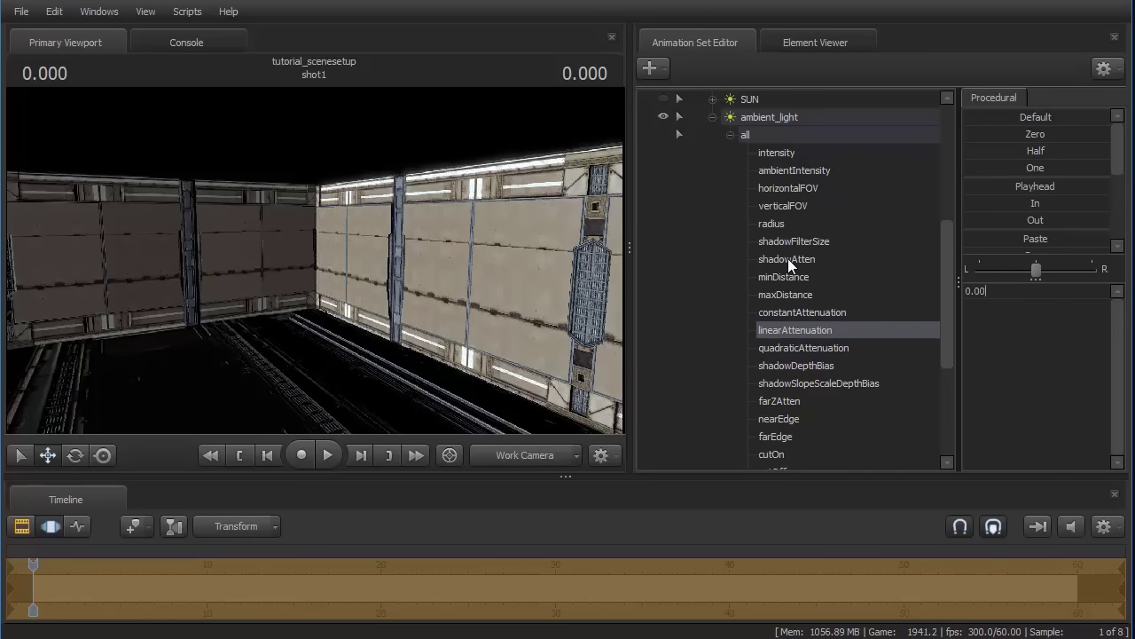
pyautogui.write('0')
pyautogui.press('Return')
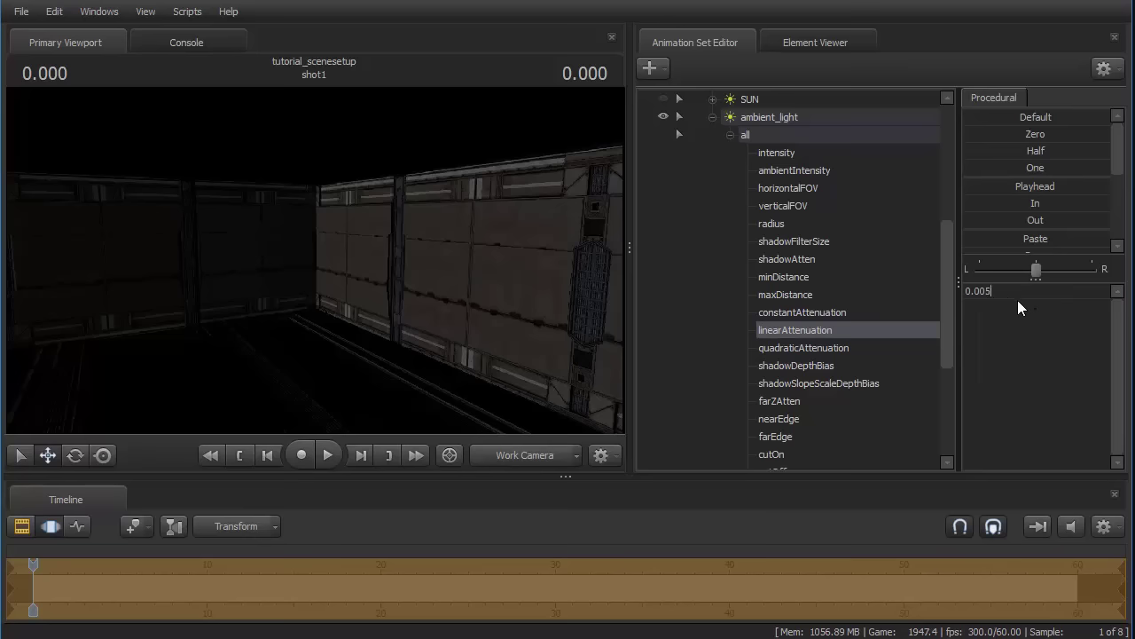
pyautogui.press('Return')
# - Reduce ambient_light's intensity to roughly a fifth of its slider range
pyautogui.click(667, 152)
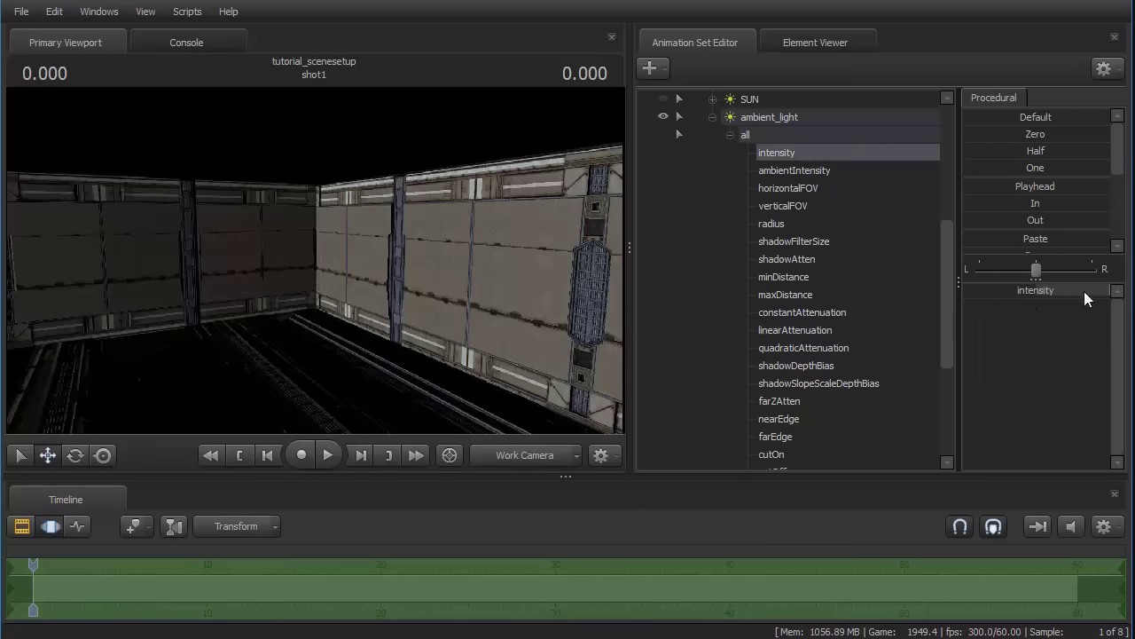
pyautogui.moveTo(1092, 290); pyautogui.dragTo(1006, 290)
pyautogui.moveTo(300, 210); pyautogui.dragTo(241, 209)
pyautogui.moveTo(1007, 290); pyautogui.dragTo(991, 302)
# - Duplicate ambient_light by copying its animation set and pasting it into the animation set list
pyautogui.click(730, 134)
pyautogui.click(779, 405)
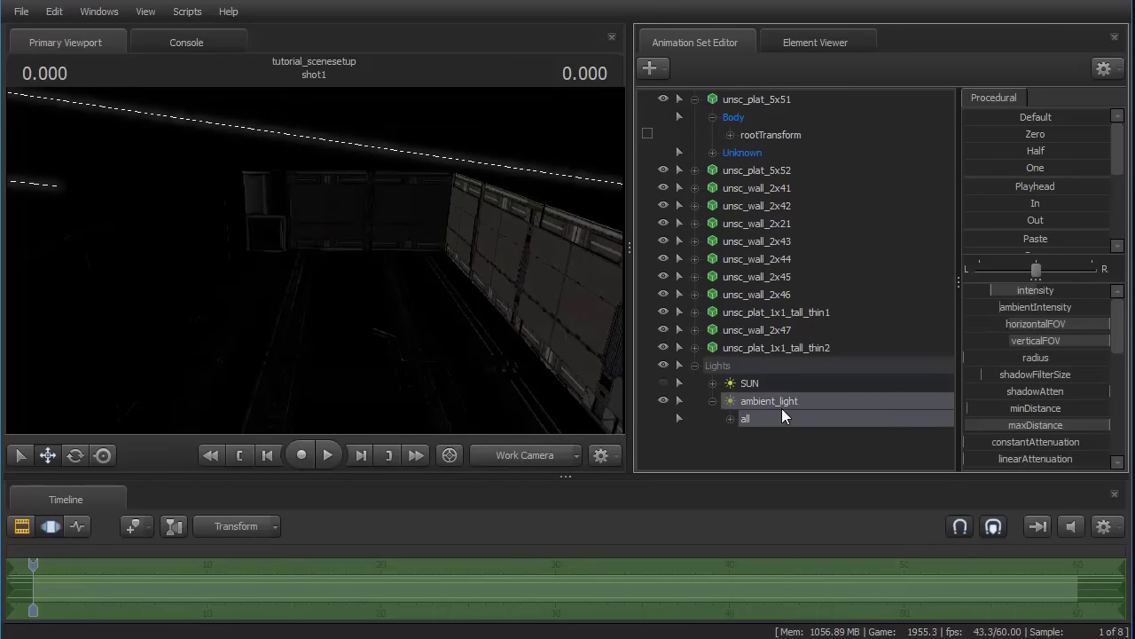
pyautogui.rightClick(785, 408)
pyautogui.click(804, 433)
pyautogui.click(713, 400)
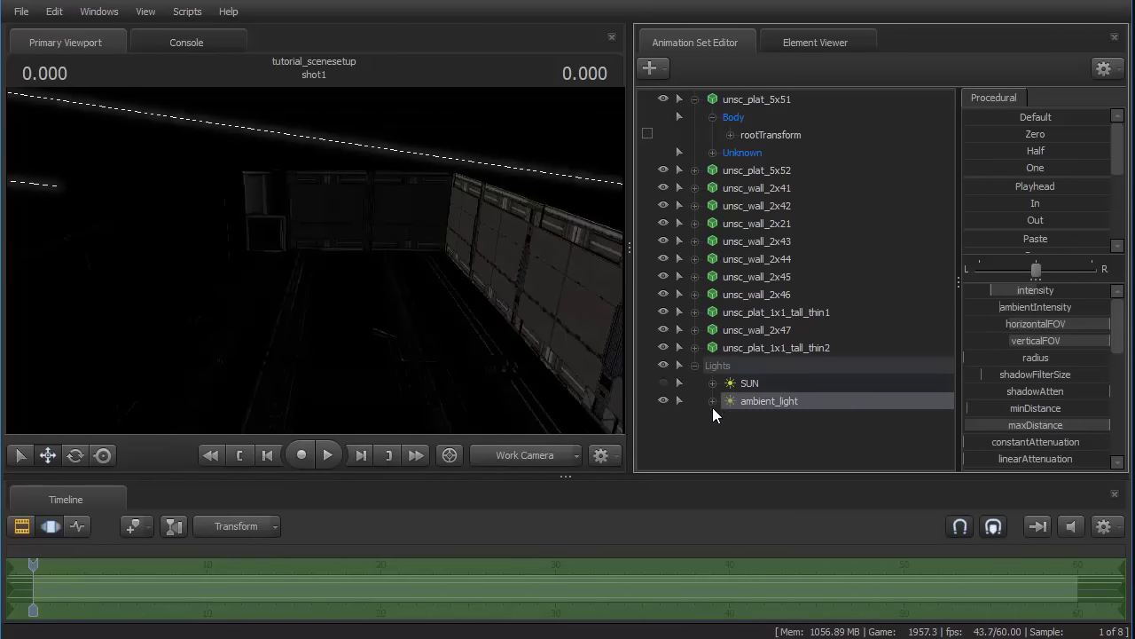
pyautogui.rightClick(709, 449)
pyautogui.click(745, 542)
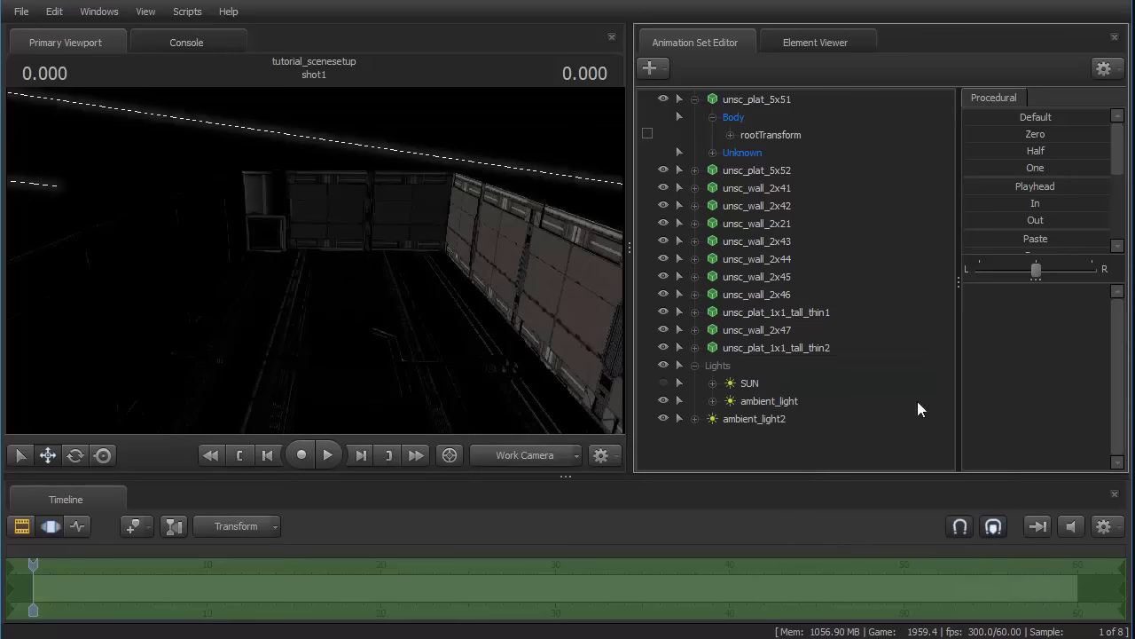
# - Move ambient_light2 to the opposite far side of the room along the X axis and set its rotation to 0, 0, 180
pyautogui.click(765, 419)
pyautogui.scroll(-1, 1070, 427)
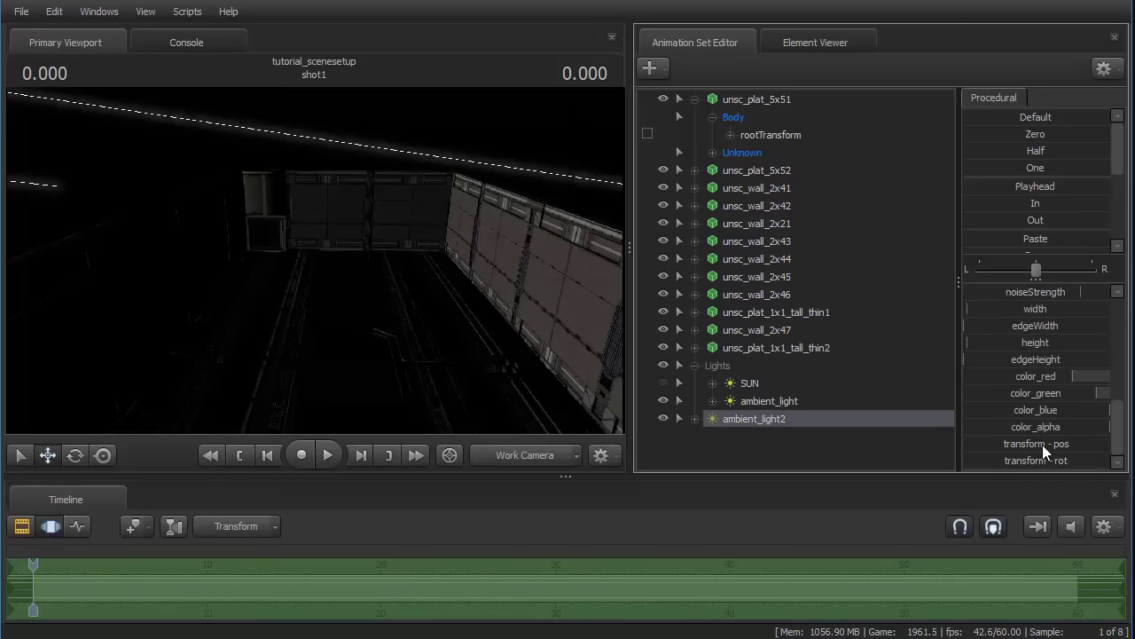
pyautogui.click(1043, 446)
pyautogui.press('Return')
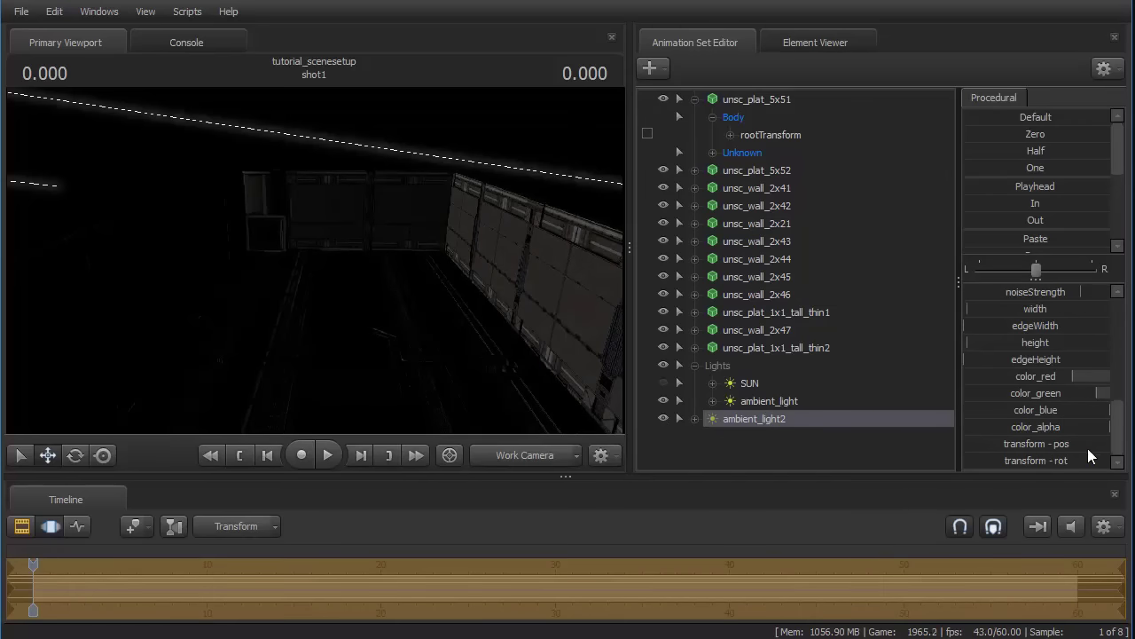
pyautogui.click(1098, 460)
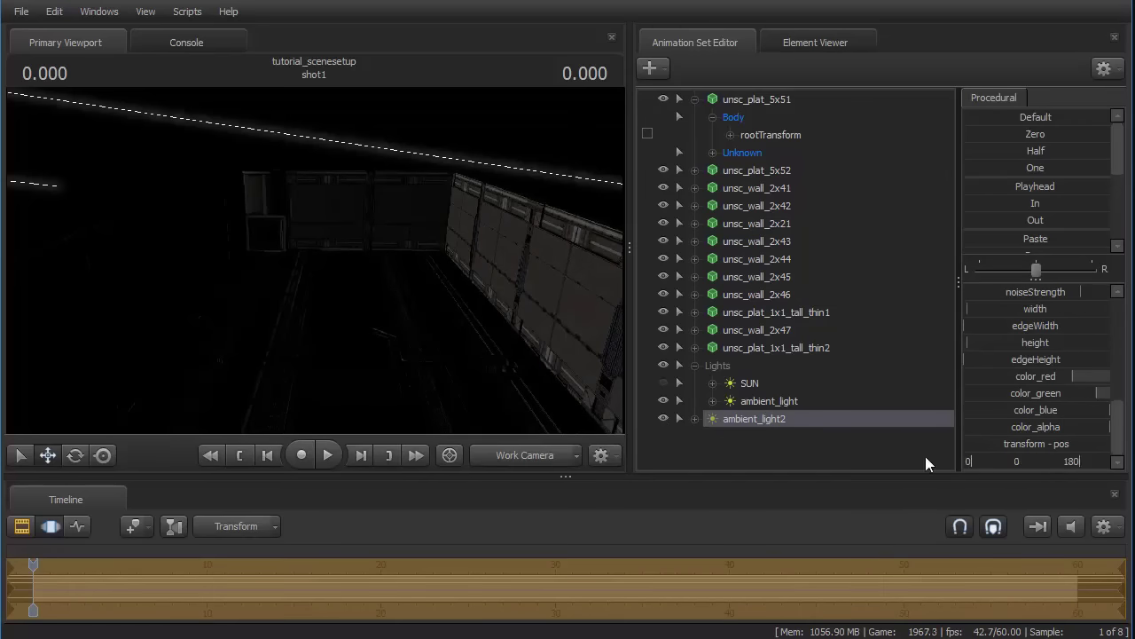
pyautogui.write('1')
pyautogui.press('Return')
# - Make the SUN light visible again and inspect the room with both ambient lights
pyautogui.moveTo(391, 329); pyautogui.dragTo(186, 315)
pyautogui.moveTo(532, 266); pyautogui.dragTo(499, 283)
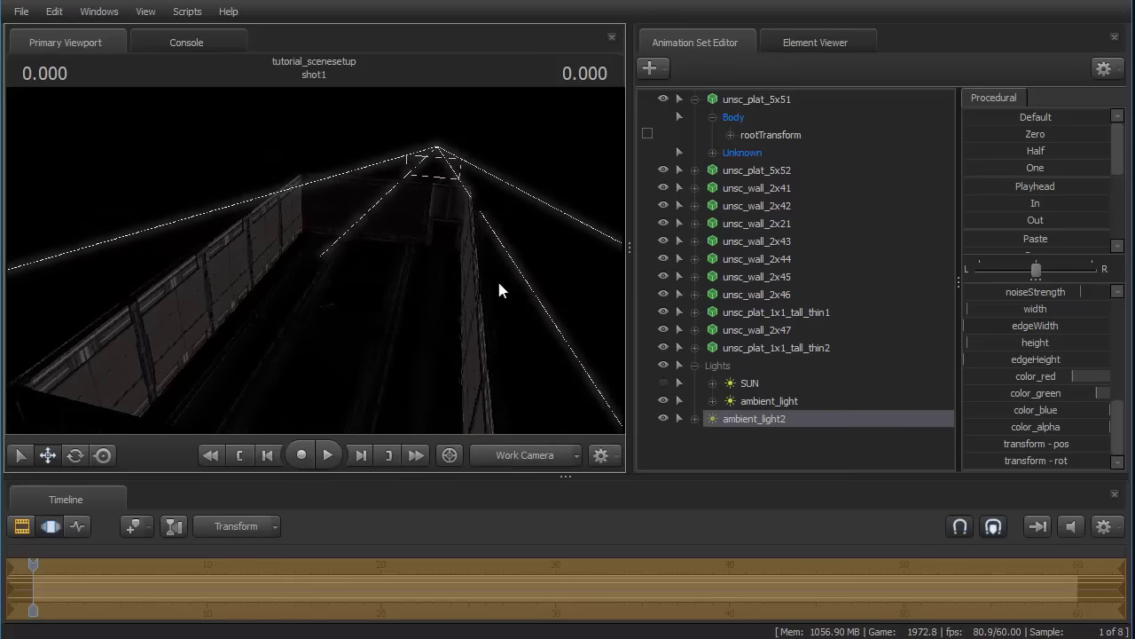
pyautogui.click(669, 381)
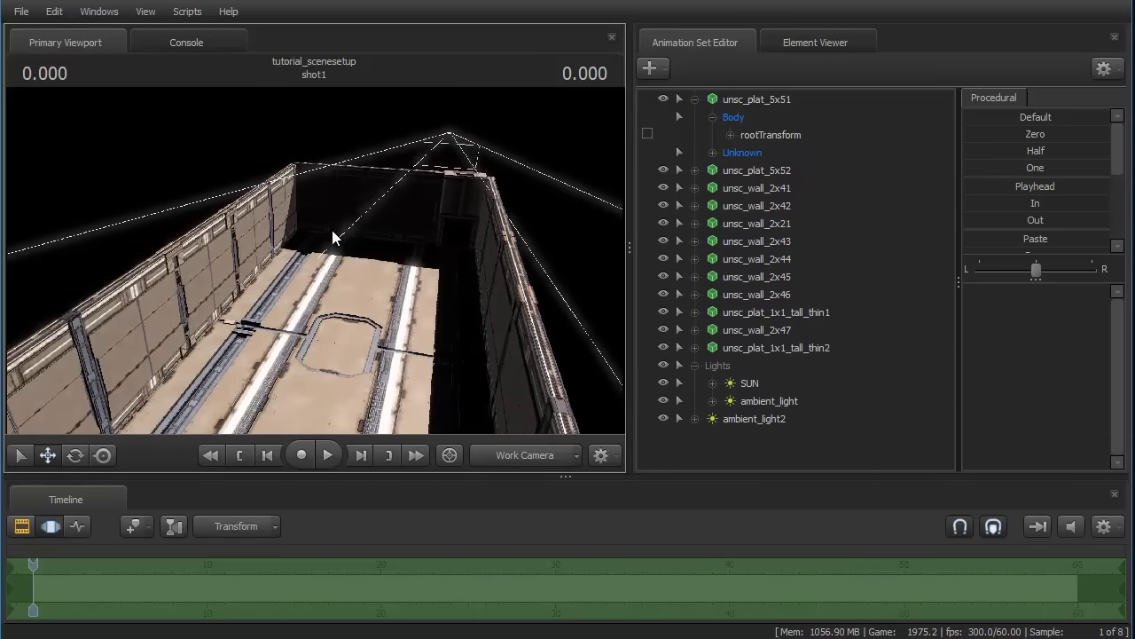
pyautogui.moveTo(305, 229); pyautogui.dragTo(426, 283)
# - Paste another copy of the ambient light and select it
pyautogui.rightClick(807, 455)
pyautogui.click(843, 540)
pyautogui.click(764, 440)
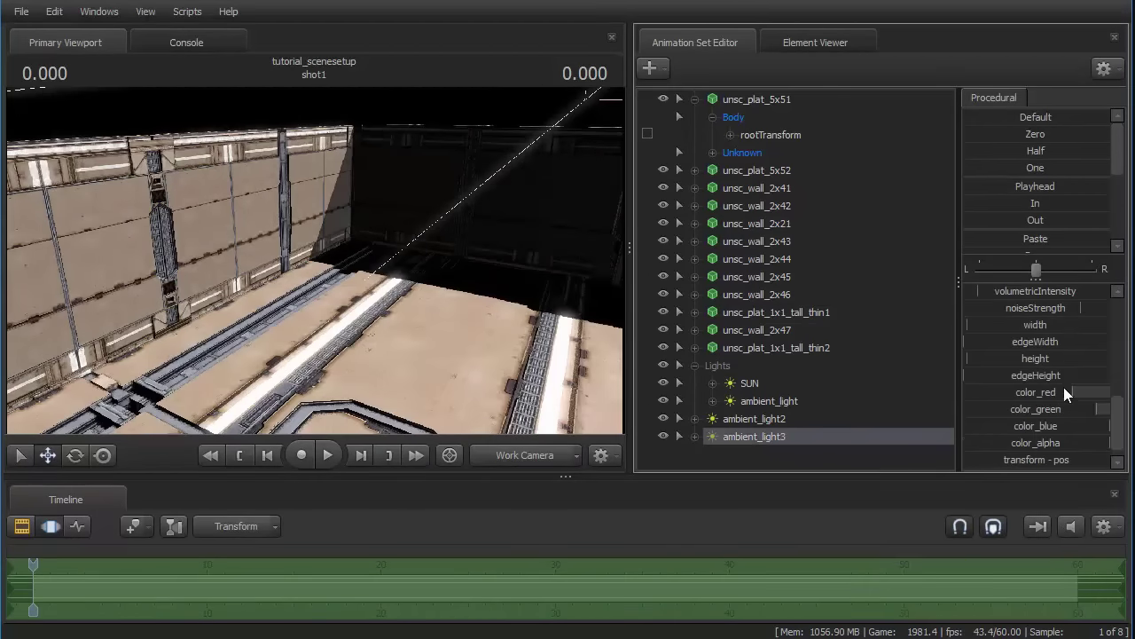
# - Set ambient_light3's position to 0, 5000, 0
pyautogui.scroll(-1, 1078, 417)
pyautogui.doubleClick(1101, 445)
pyautogui.moveTo(1100, 444); pyautogui.dragTo(903, 428)
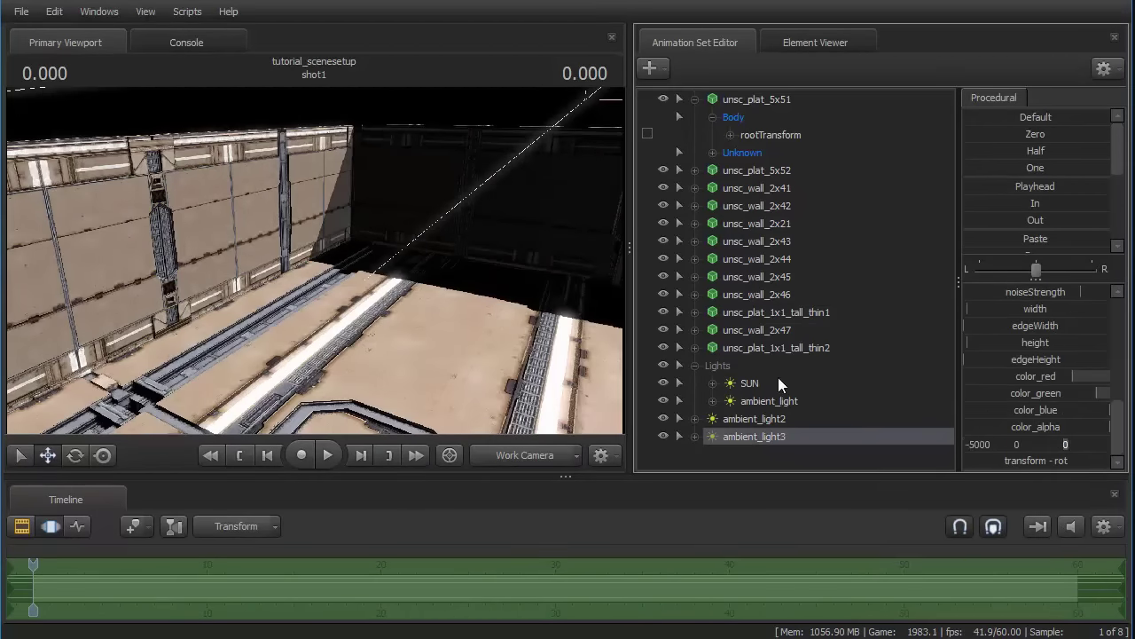
pyautogui.moveTo(997, 445); pyautogui.dragTo(692, 415)
pyautogui.write('0')
pyautogui.moveTo(1041, 448); pyautogui.dragTo(966, 445)
pyautogui.write('5000')
pyautogui.press('Return')
# - Look through ambient_light3 to set its rotation to 0, 0, -90, and return to the work camera
pyautogui.moveTo(815, 438); pyautogui.dragTo(375, 416)
pyautogui.doubleClick(1107, 463)
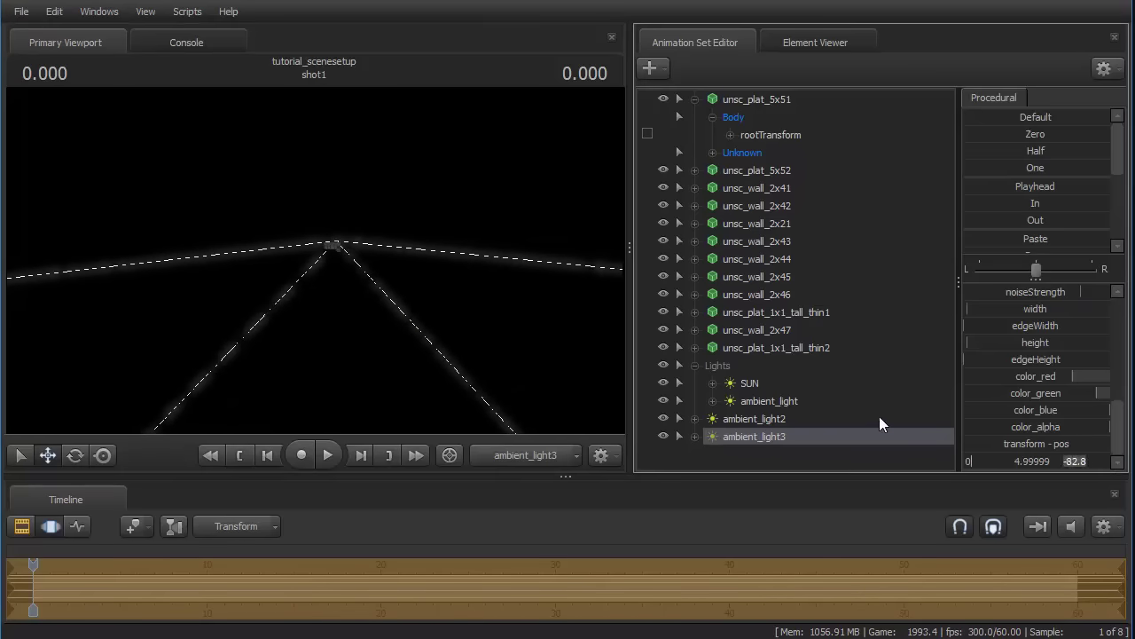
pyautogui.write('-90')
pyautogui.moveTo(1058, 461); pyautogui.dragTo(1007, 460)
pyautogui.write('0')
pyautogui.press('Return')
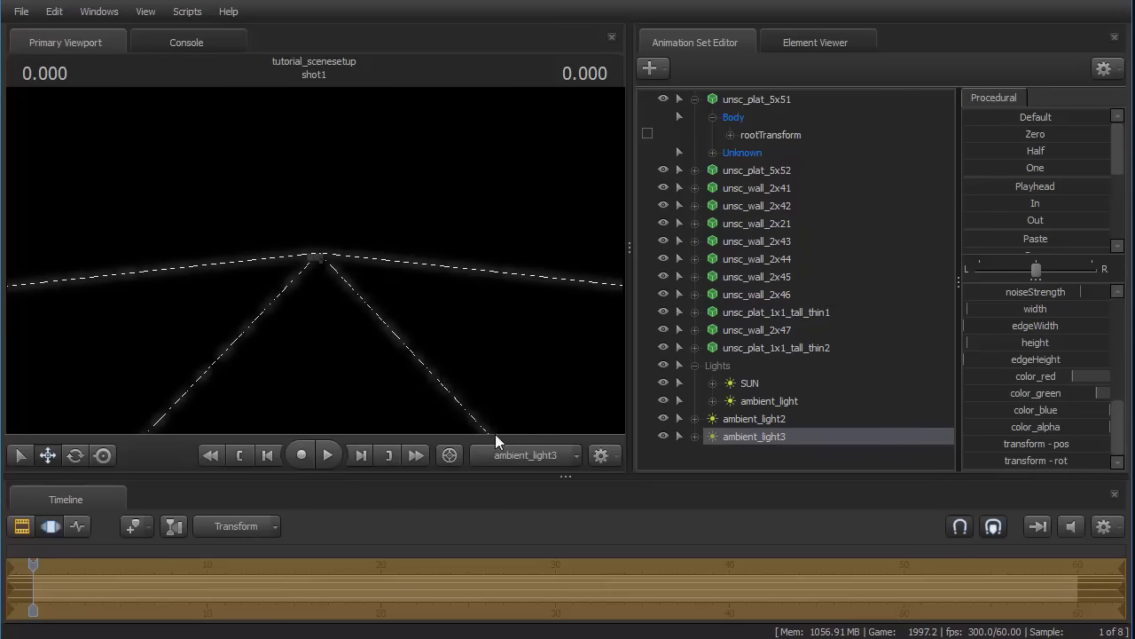
pyautogui.click(450, 455)
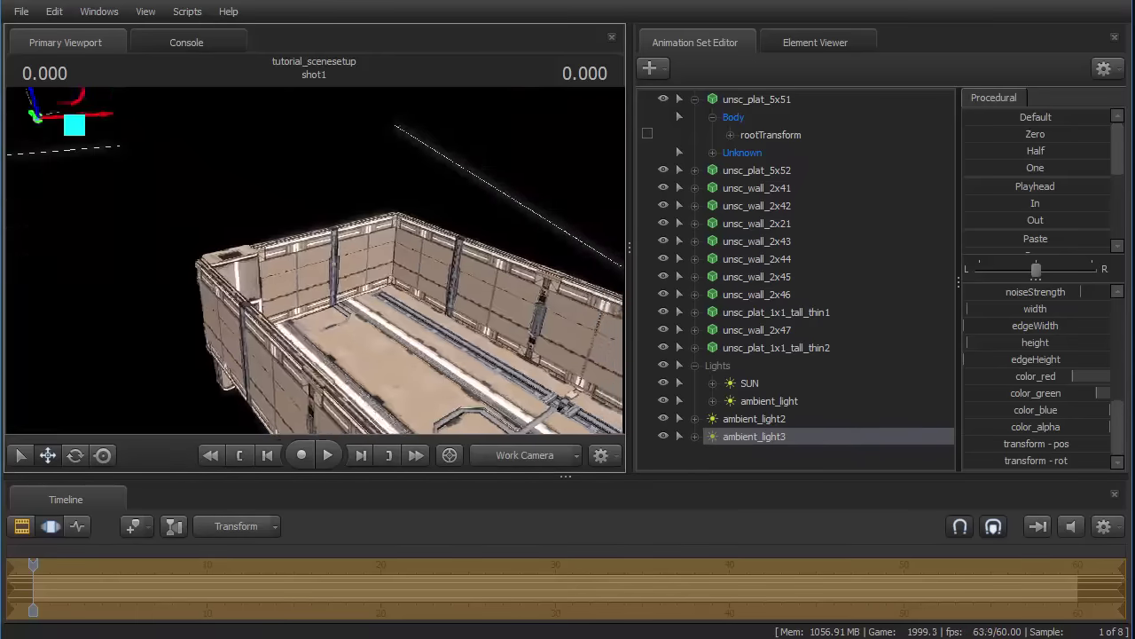
# - Duplicate ambient_light3 to add a fourth ambient light
pyautogui.moveTo(315, 260); pyautogui.dragTo(444, 260)
pyautogui.rightClick(790, 436)
pyautogui.click(828, 455)
pyautogui.rightClick(732, 455)
pyautogui.click(792, 542)
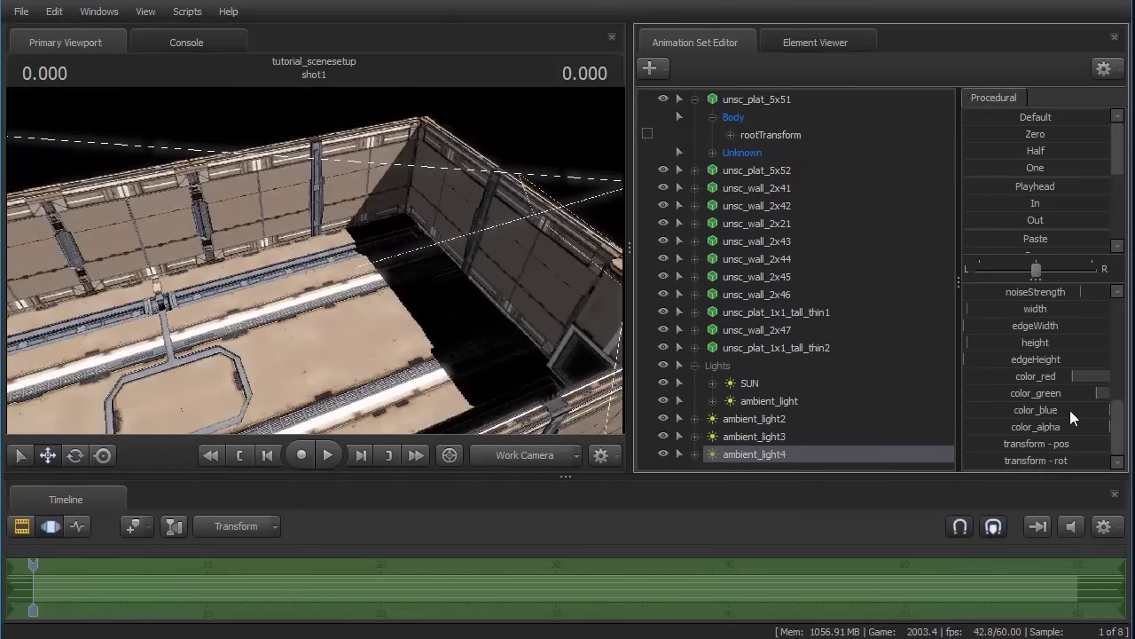
pyautogui.moveTo(1023, 442)
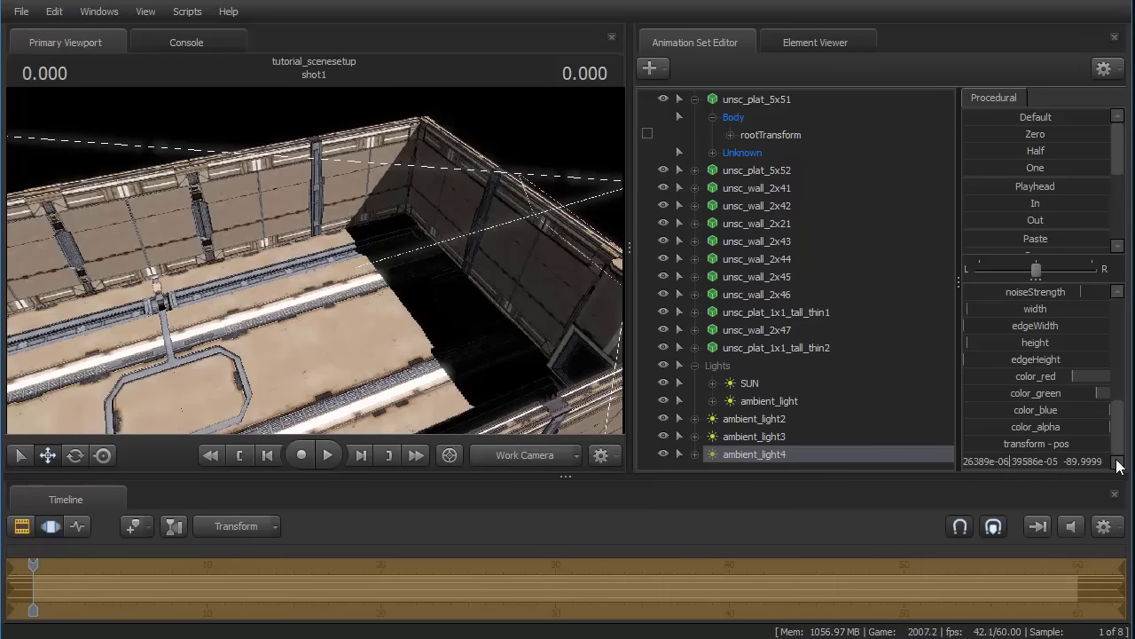
# - Set ambient_light4's Z rotation and inspect the lit room from the work camera
pyautogui.moveTo(1109, 460); pyautogui.dragTo(597, 344)
pyautogui.write('0')
pyautogui.press('Return')
pyautogui.moveTo(586, 393); pyautogui.dragTo(580, 393)
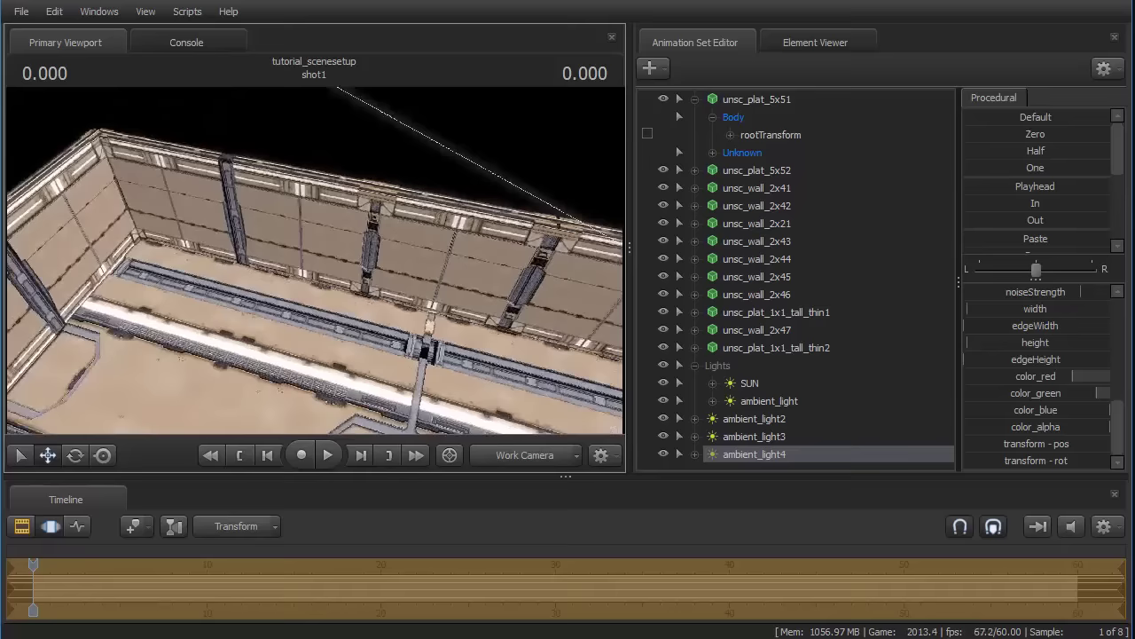
# - Hide the SUN light and move ambient_light2 through ambient_light4 into the Lights group
pyautogui.click(663, 382)
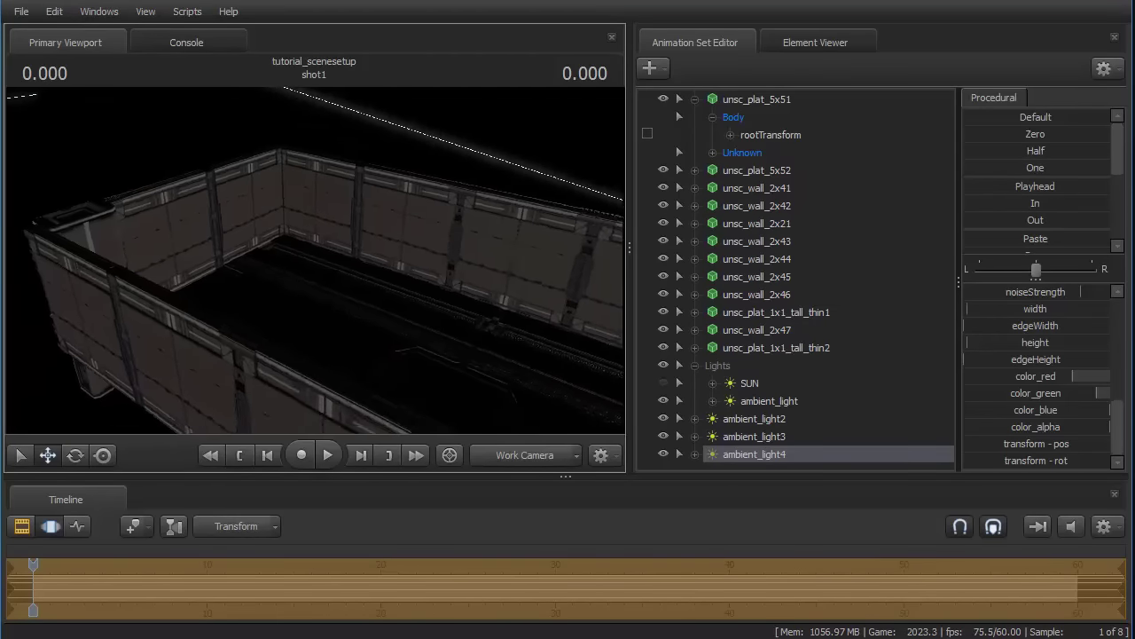
pyautogui.click(744, 417)
pyautogui.keyDown('shift'); pyautogui.click(745, 454); pyautogui.keyUp('shift')
pyautogui.moveTo(743, 423); pyautogui.dragTo(755, 404)
# - Copy ambient_light4 and paste it as a fifth ambient light
pyautogui.rightClick(776, 461)
pyautogui.click(740, 460)
pyautogui.rightClick(710, 464)
pyautogui.click(769, 558)
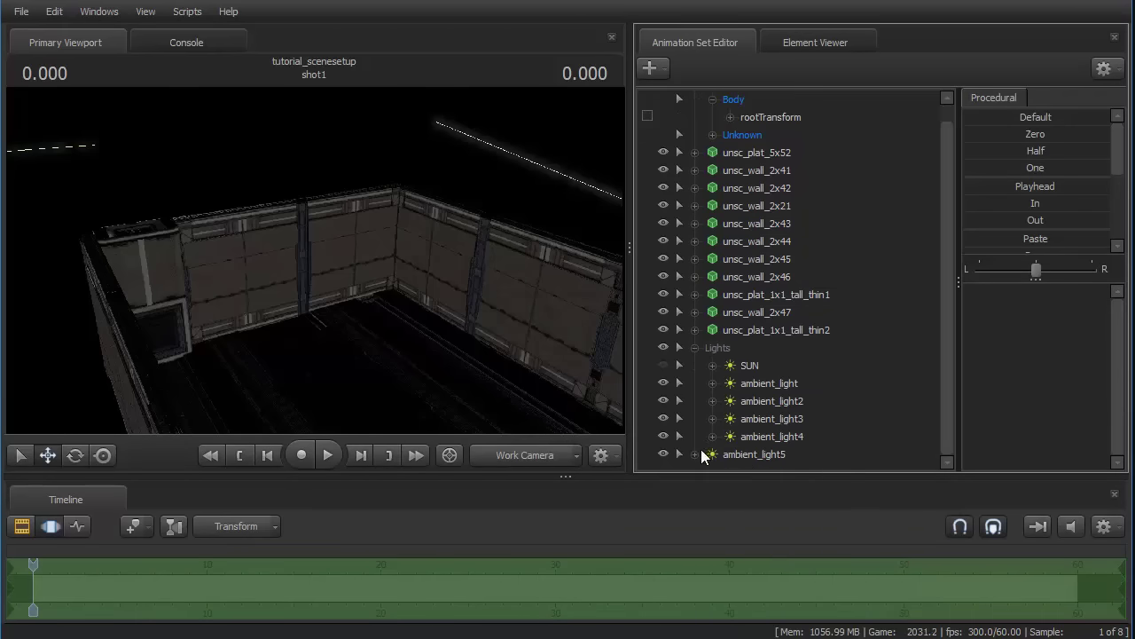
# - Select ambient_light5's transform control and reset it to zero
pyautogui.click(698, 451)
pyautogui.click(714, 452)
pyautogui.scroll(-5, 769, 449)
pyautogui.click(770, 450)
pyautogui.scroll(-5, 769, 454)
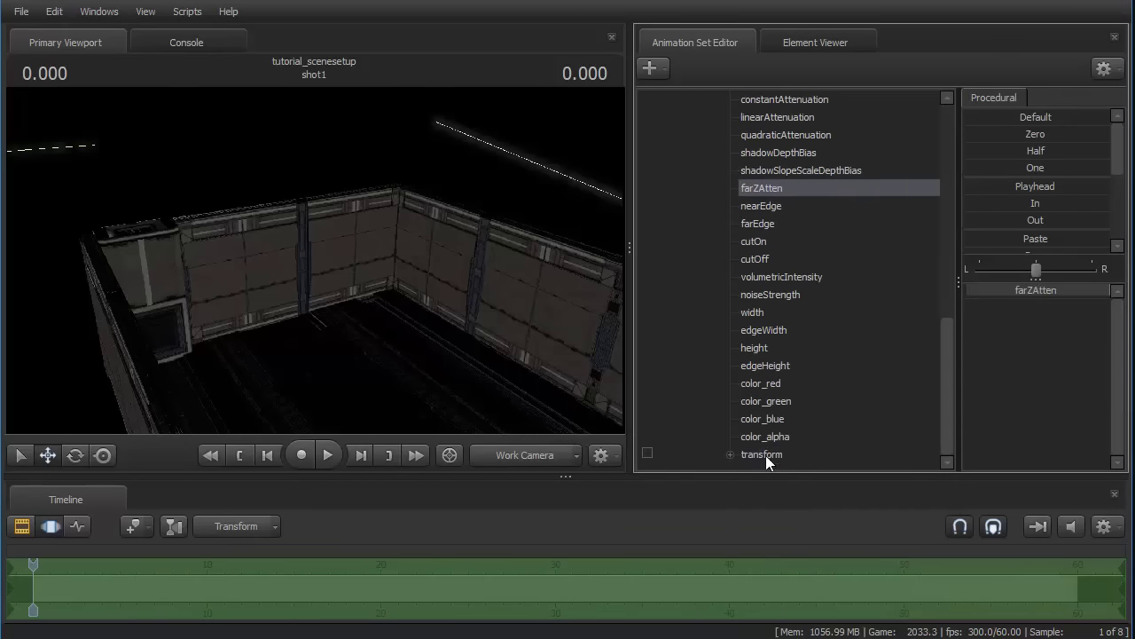
pyautogui.click(767, 455)
pyautogui.click(1011, 134)
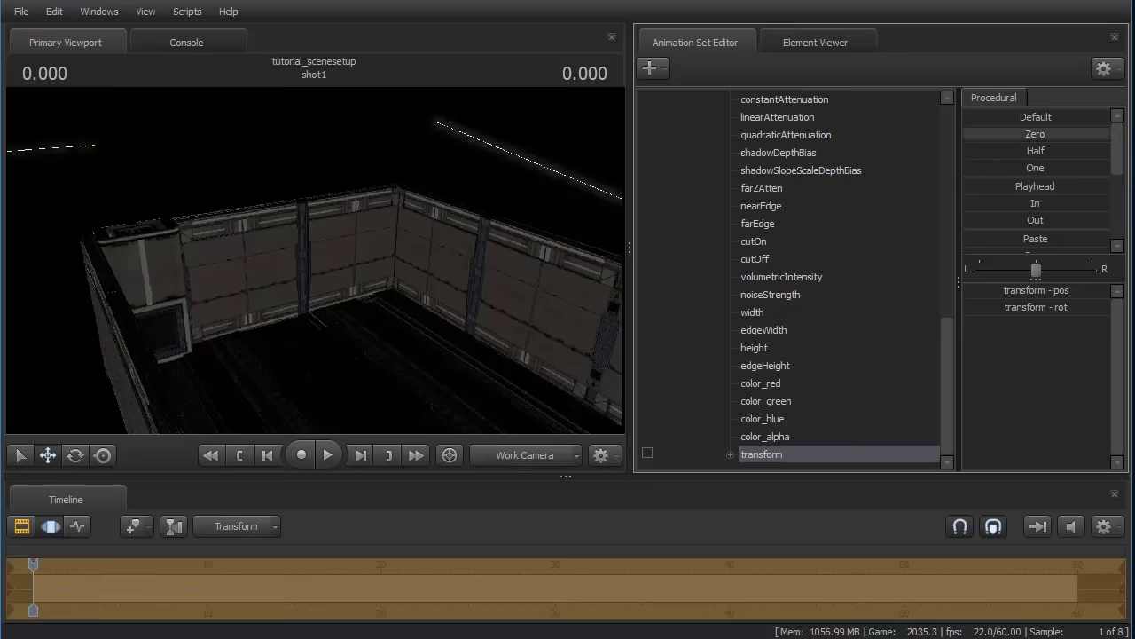
# - Look through ambient_light5 and select only its transform control
pyautogui.scroll(5, 809, 330)
pyautogui.moveTo(749, 168); pyautogui.dragTo(345, 337)
pyautogui.scroll(-5, 905, 344)
pyautogui.scroll(-5, 1097, 395)
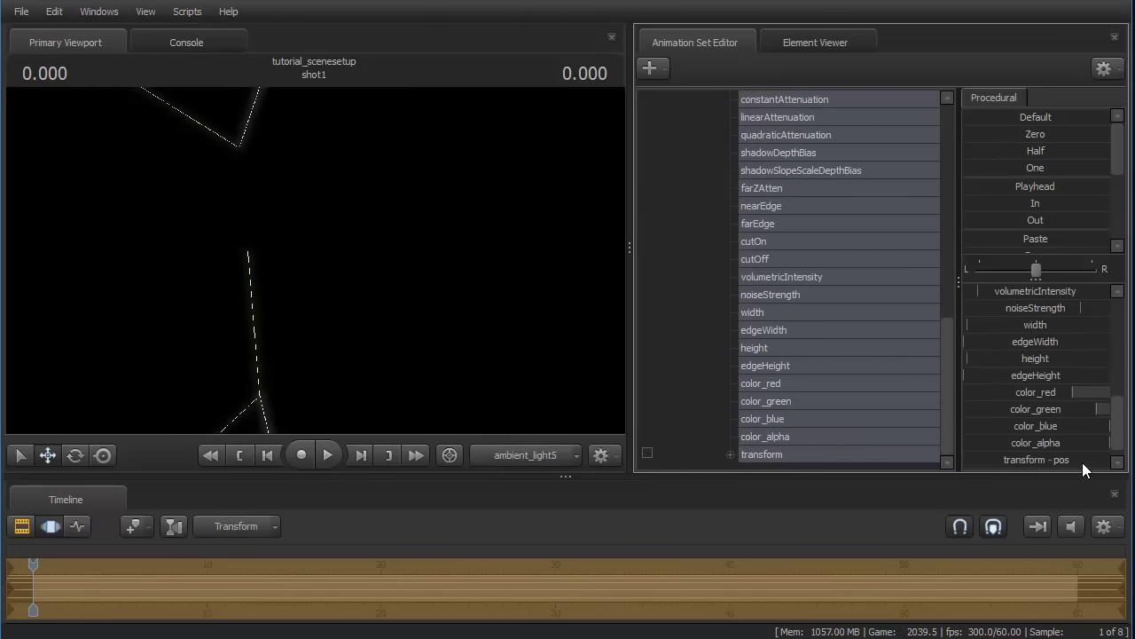
pyautogui.moveTo(1092, 457)
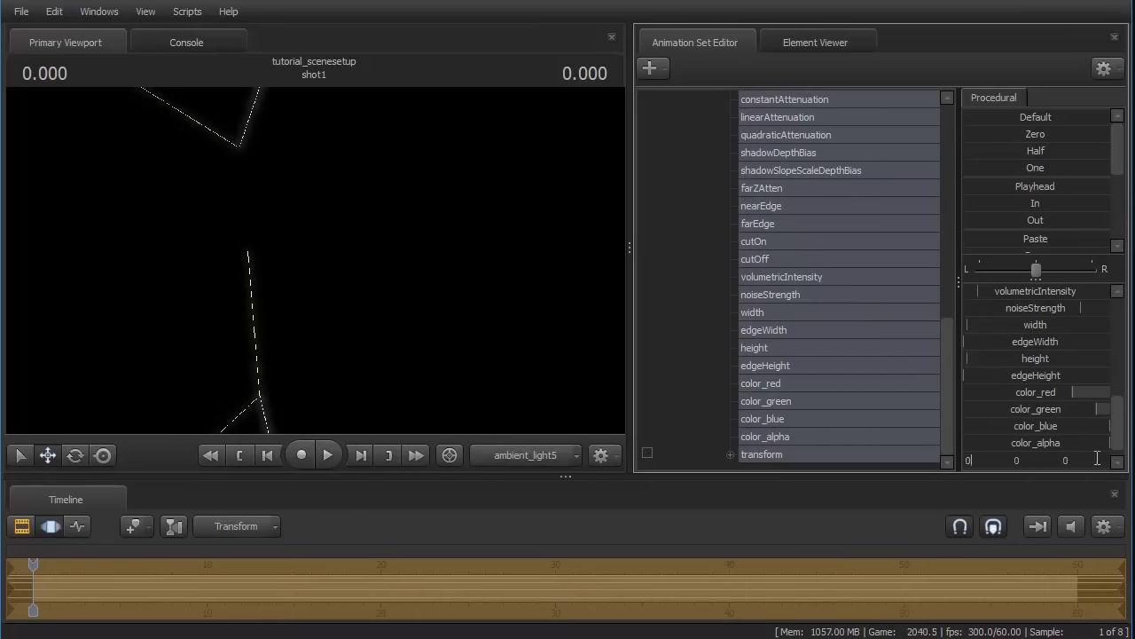
pyautogui.click(808, 438)
pyautogui.click(809, 453)
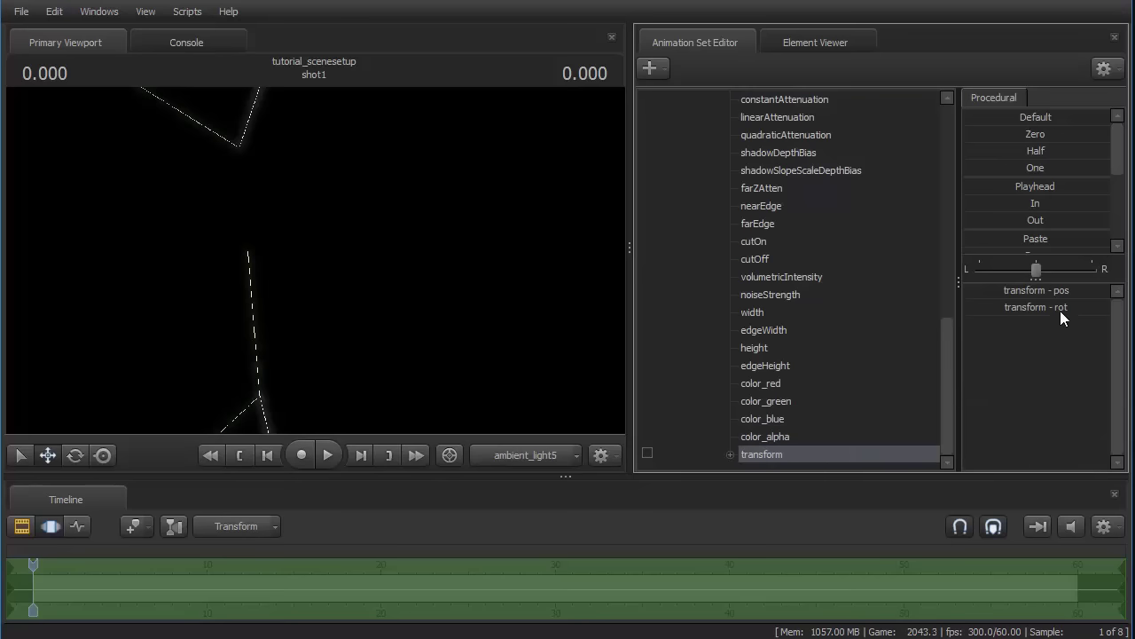
# - Set ambient_light5's rotation to 0, 90, 0 so it points straight down
pyautogui.moveTo(1021, 310)
pyautogui.moveTo(1033, 310); pyautogui.dragTo(906, 304)
pyautogui.write('90')
pyautogui.press('Return')
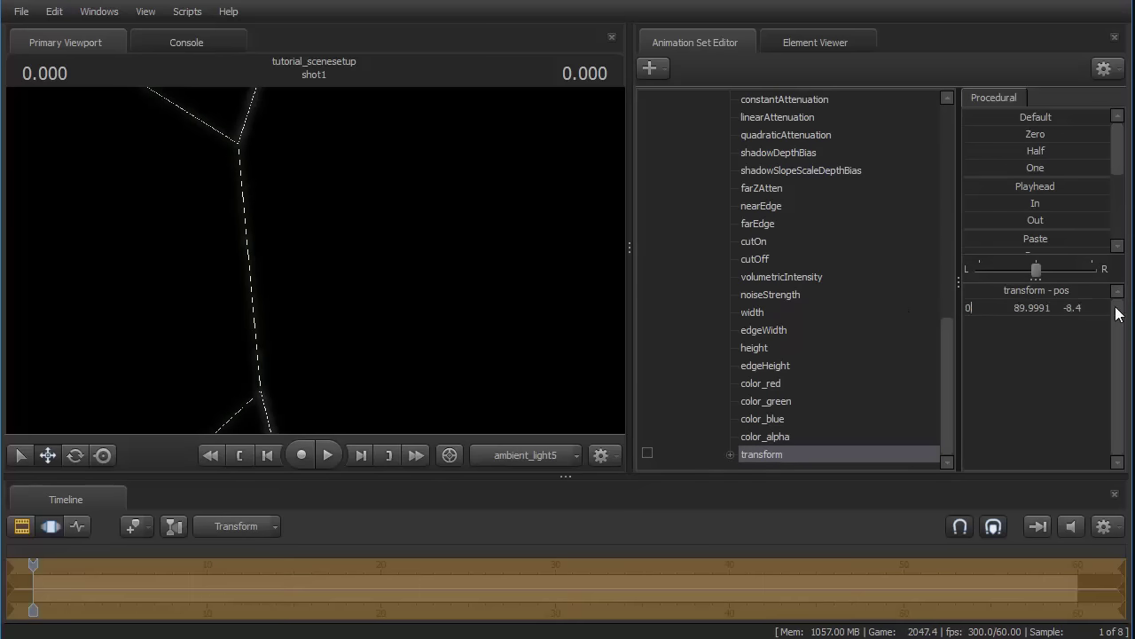
pyautogui.moveTo(1093, 307); pyautogui.dragTo(974, 322)
pyautogui.write('0')
pyautogui.press('Return')
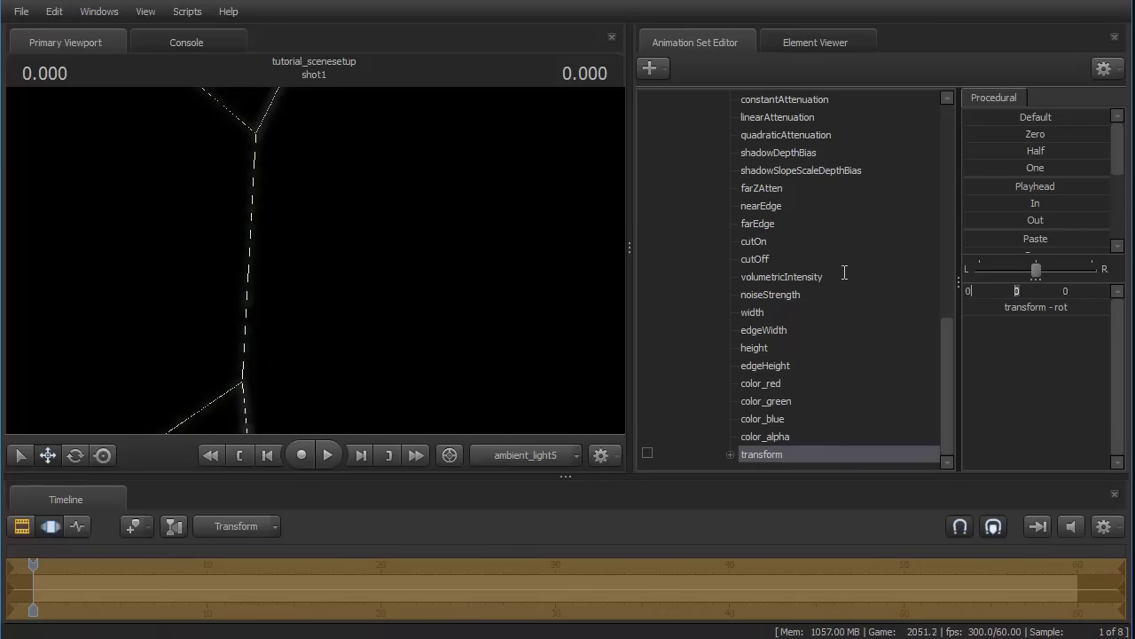
# - Set ambient_light5's position to 0, 0, 5000 and return to the work camera
pyautogui.press('BackSpace')
pyautogui.write('8000')
pyautogui.press('Return')
pyautogui.click(513, 453)
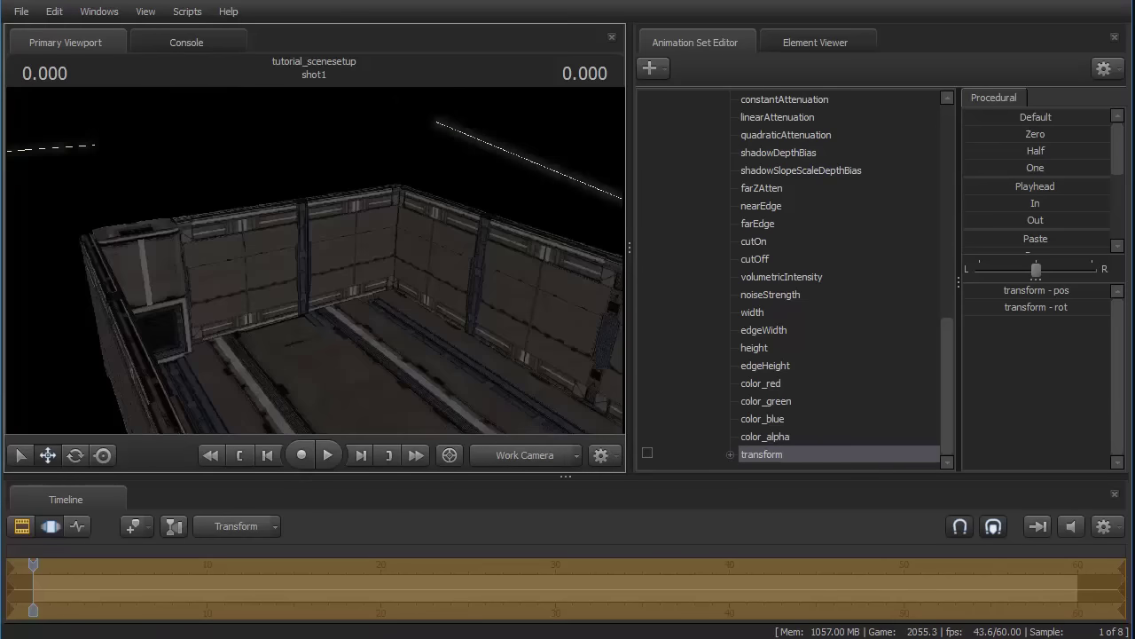
# - Move ambient_light5 into the Lights group
pyautogui.scroll(7, 676, 234)
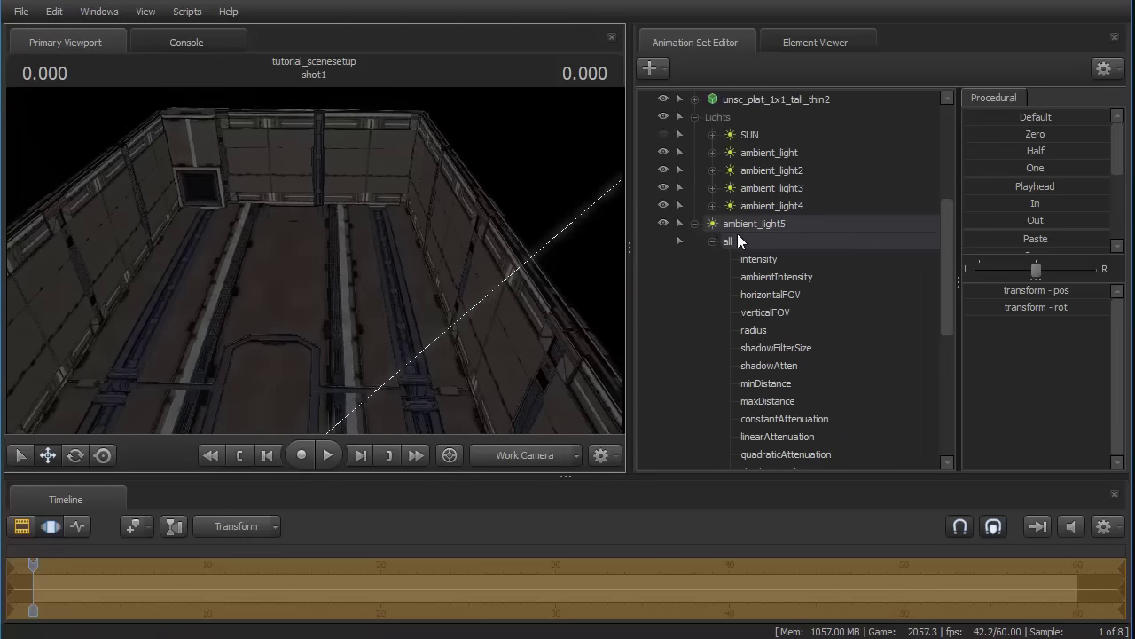
pyautogui.scroll(4, 739, 408)
pyautogui.moveTo(741, 451); pyautogui.dragTo(744, 442)
# - Toggle ambient_light5's visibility to compare the room with and without it
pyautogui.click(659, 456)
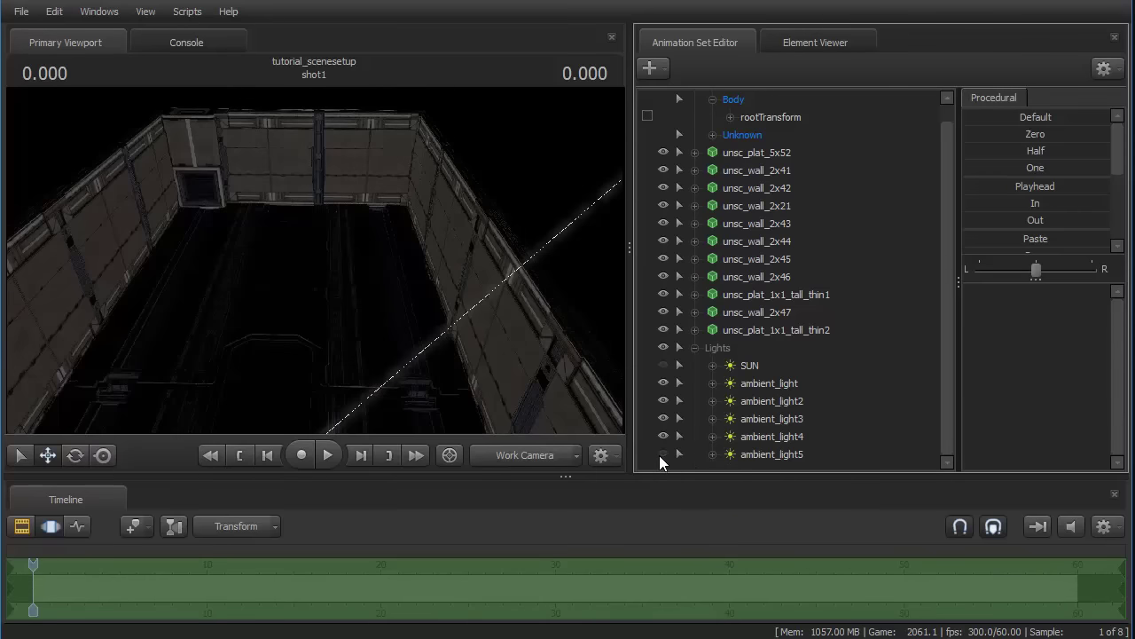
pyautogui.click(661, 455)
pyautogui.click(662, 454)
pyautogui.click(661, 454)
pyautogui.moveTo(318, 264); pyautogui.dragTo(280, 254)
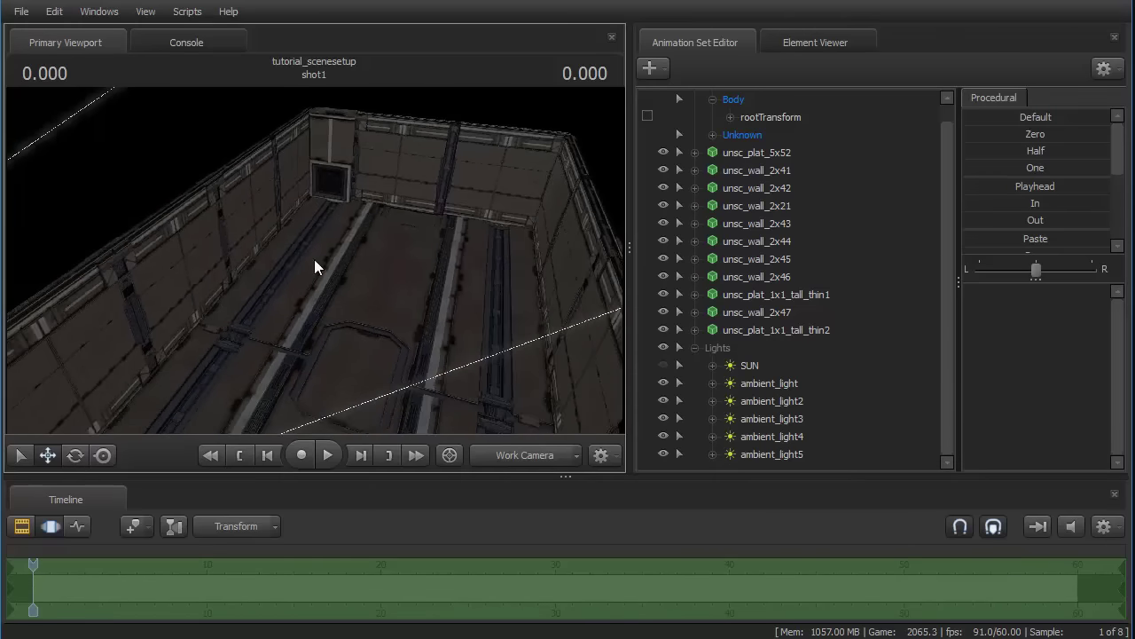
# - Paste a copy of ambient_light5 and move the new ambient_light6 into the Lights group
pyautogui.rightClick(772, 451)
pyautogui.click(795, 476)
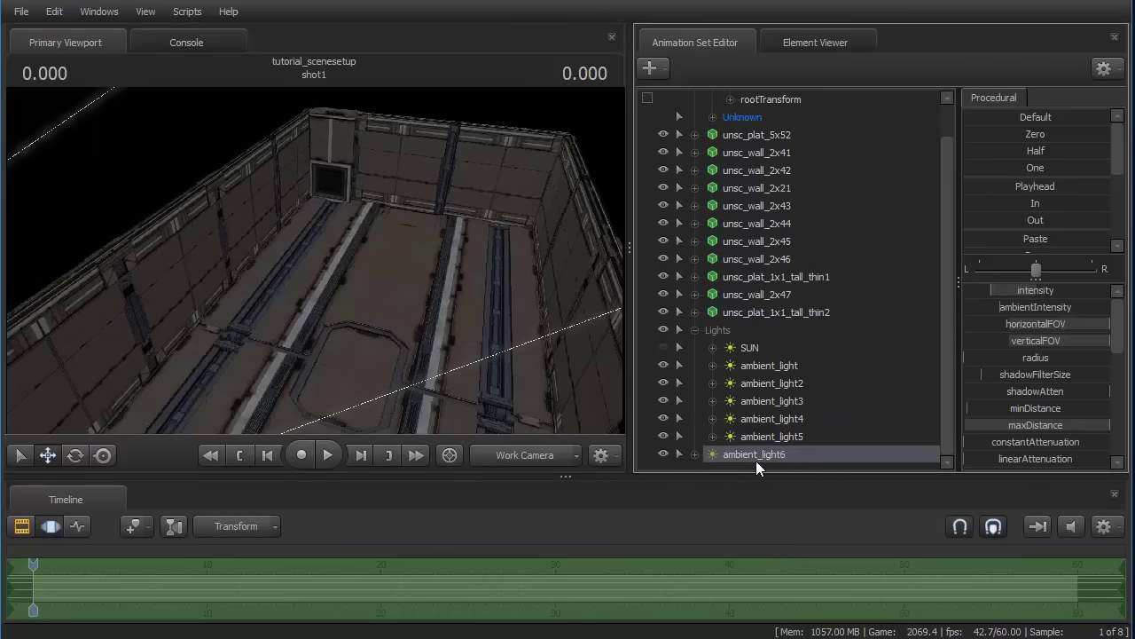
pyautogui.moveTo(755, 461); pyautogui.dragTo(773, 443)
pyautogui.click(756, 456)
# - Set ambient_light6's position to 0, 0, -5000
pyautogui.scroll(-7, 1107, 393)
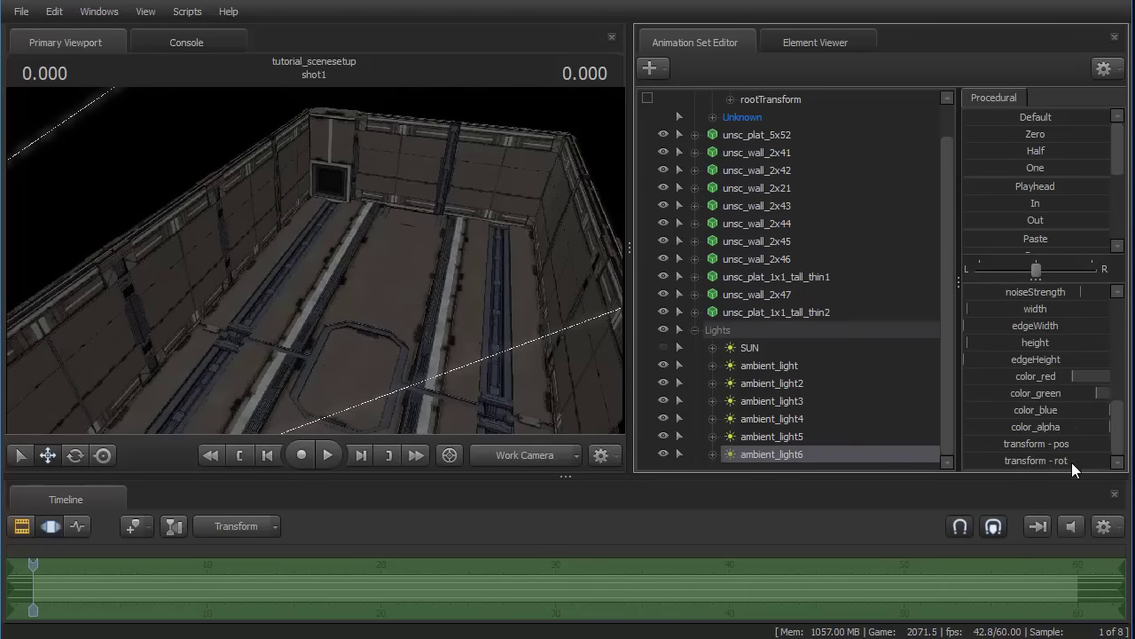
pyautogui.doubleClick(1069, 463)
pyautogui.doubleClick(1089, 447)
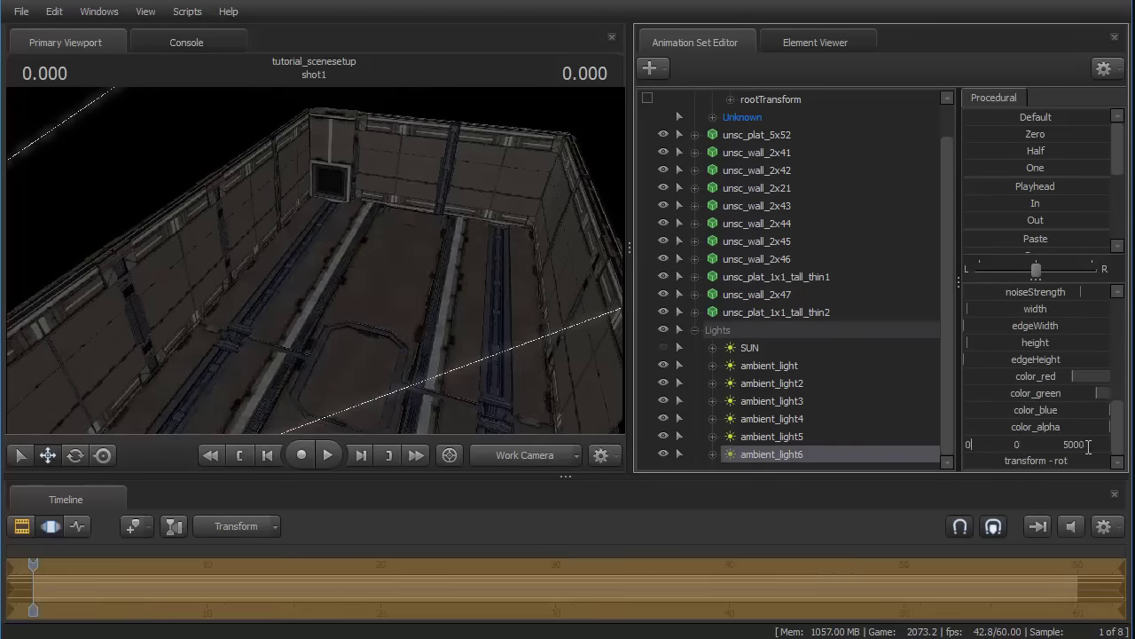
pyautogui.click(1089, 446)
pyautogui.write('-5000')
pyautogui.press('Return')
# - Try to set ambient_light6's Y and Z rotation values to 0
pyautogui.doubleClick(1062, 456)
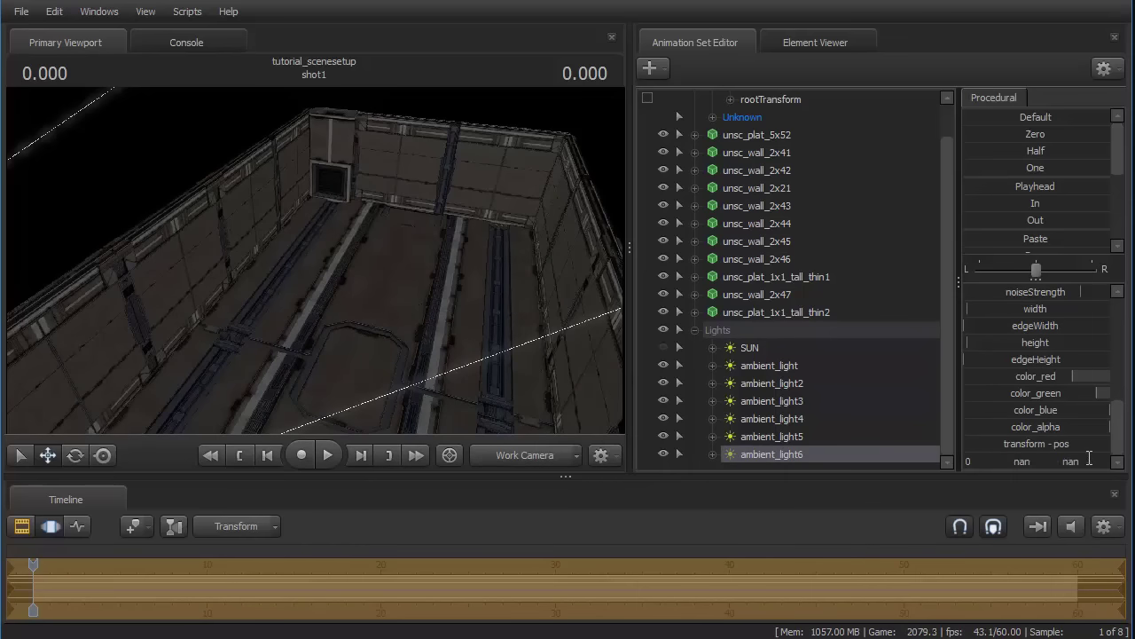
pyautogui.doubleClick(1023, 461)
pyautogui.write('0')
pyautogui.click(1100, 461)
pyautogui.write('0')
pyautogui.press('Return')
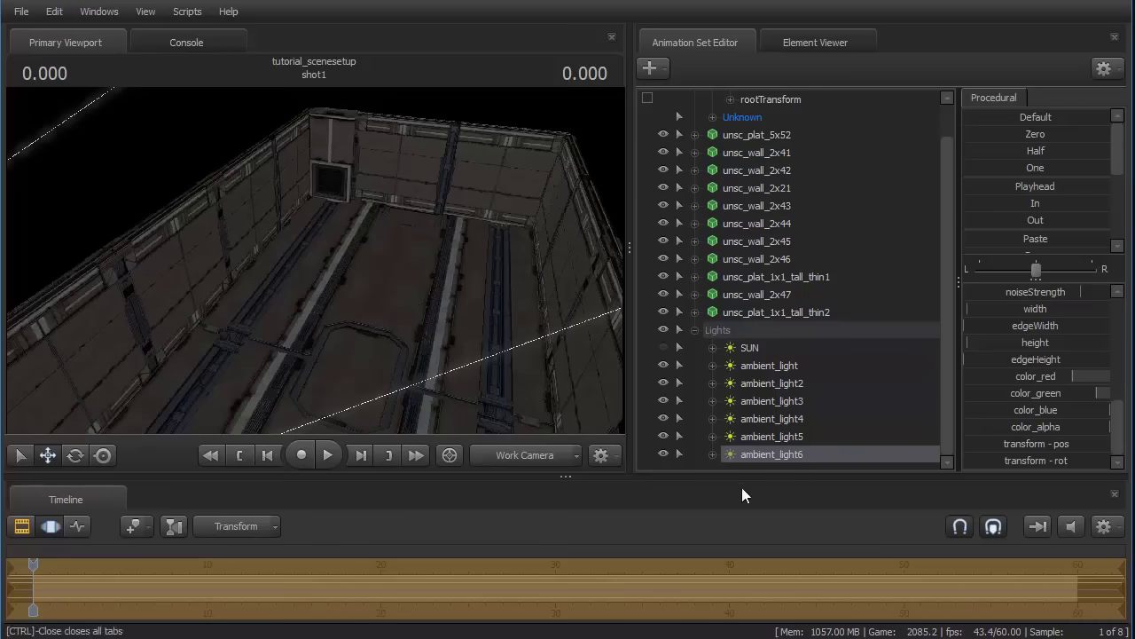
# - Look through ambient_light6 and delete the light
pyautogui.click(430, 366)
pyautogui.click(818, 452)
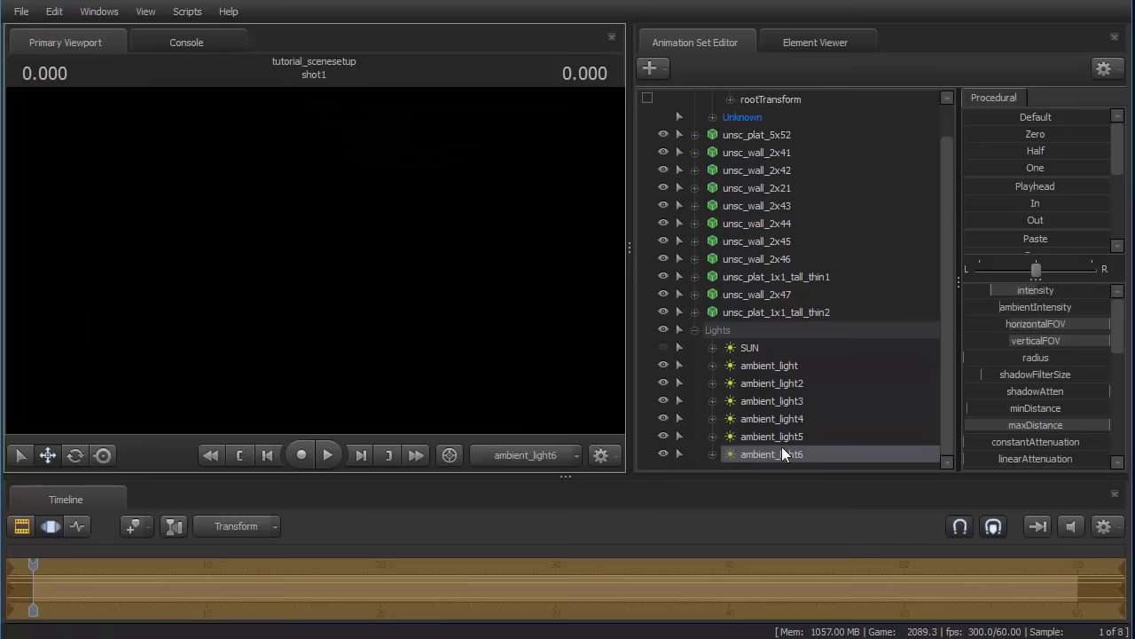
pyautogui.rightClick(781, 451)
pyautogui.click(792, 449)
pyautogui.rightClick(792, 450)
pyautogui.click(821, 476)
# - Collapse the Lights group and paste another copy of the overhead ambient light
pyautogui.click(696, 348)
pyautogui.rightClick(765, 442)
pyautogui.click(777, 462)
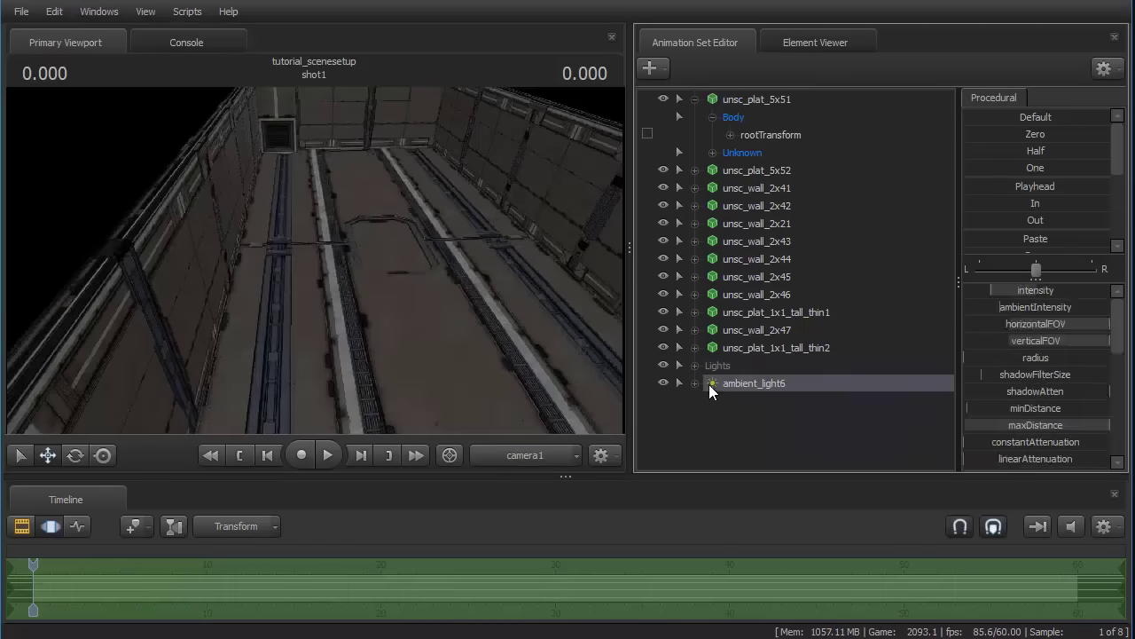
# - Try to edit the pasted ambient_light6's transform while looking through it, and delete the light
pyautogui.scroll(-3, 981, 383)
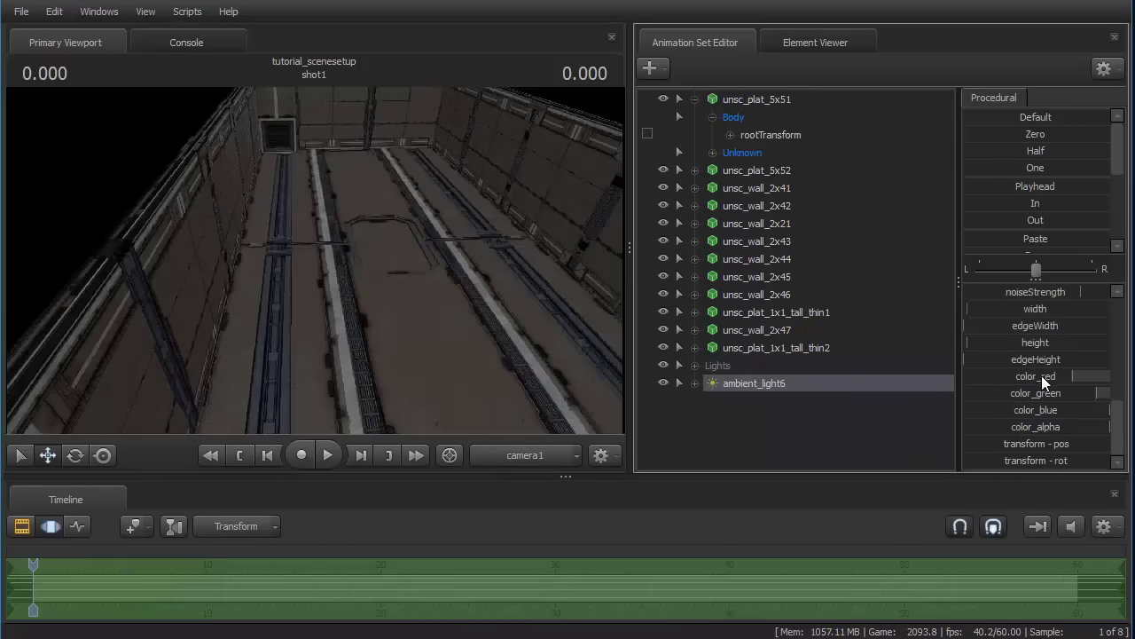
pyautogui.click(1058, 444)
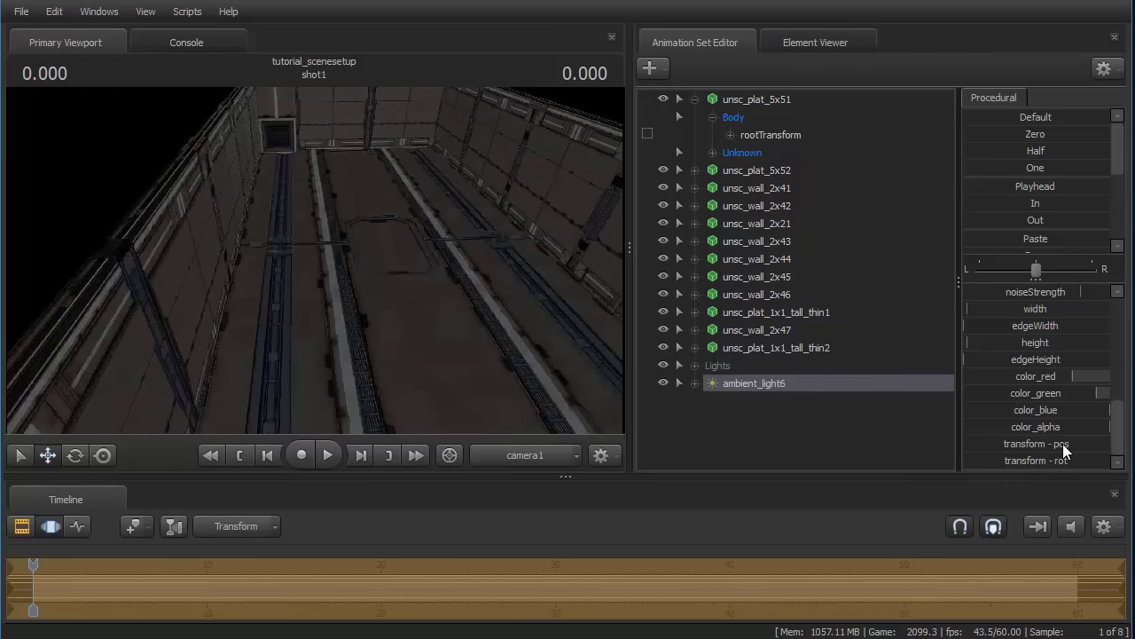
pyautogui.moveTo(758, 390); pyautogui.dragTo(390, 274)
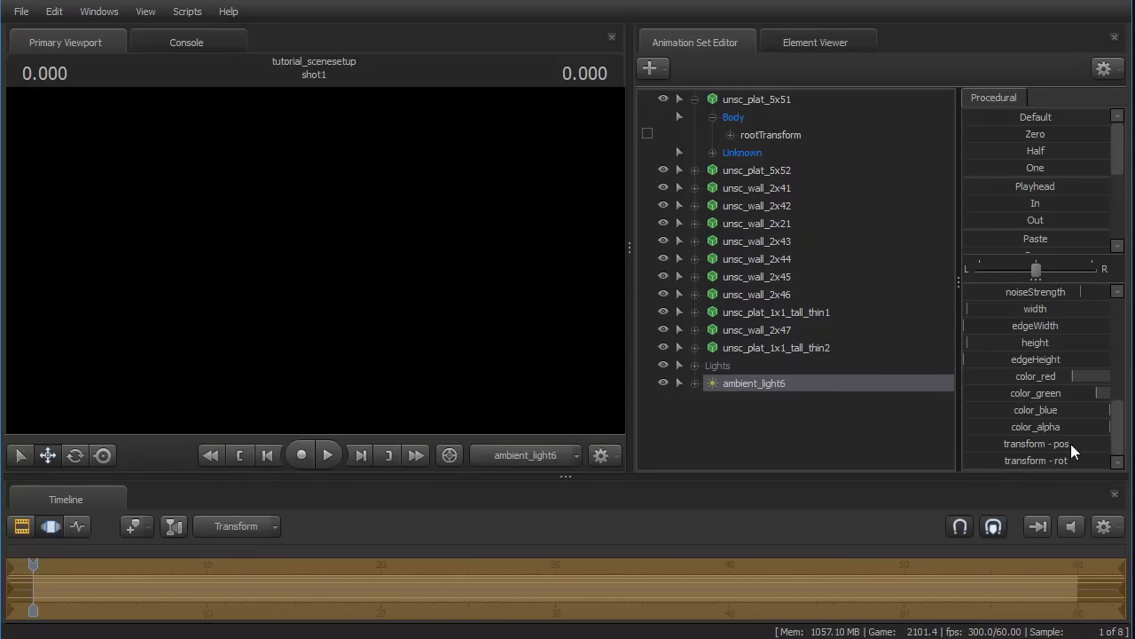
pyautogui.moveTo(1051, 458)
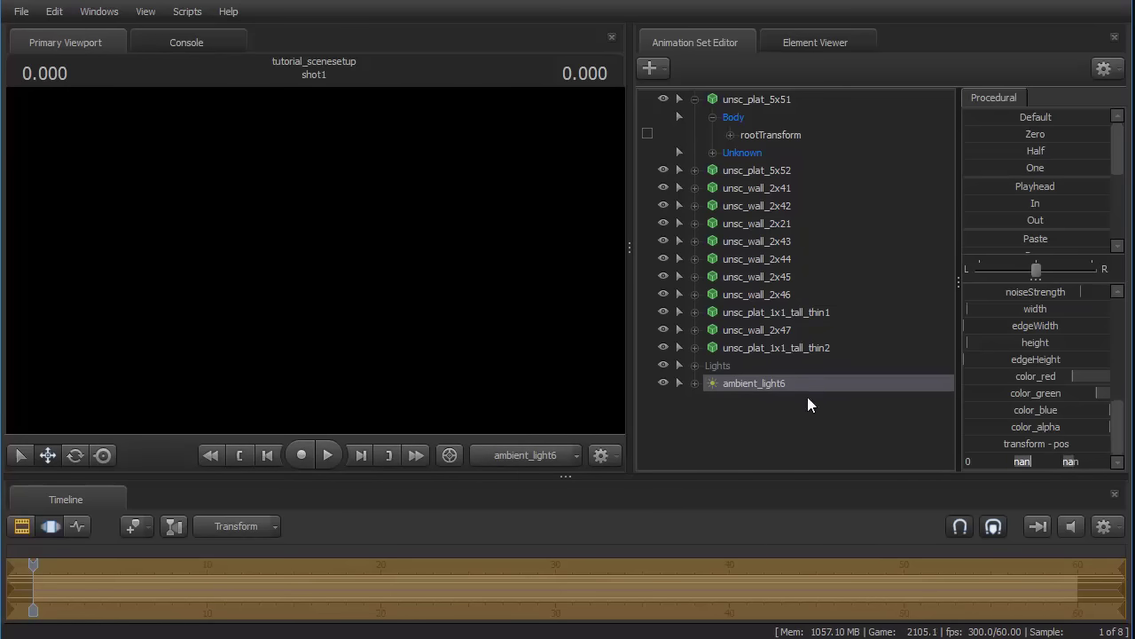
pyautogui.rightClick(754, 383)
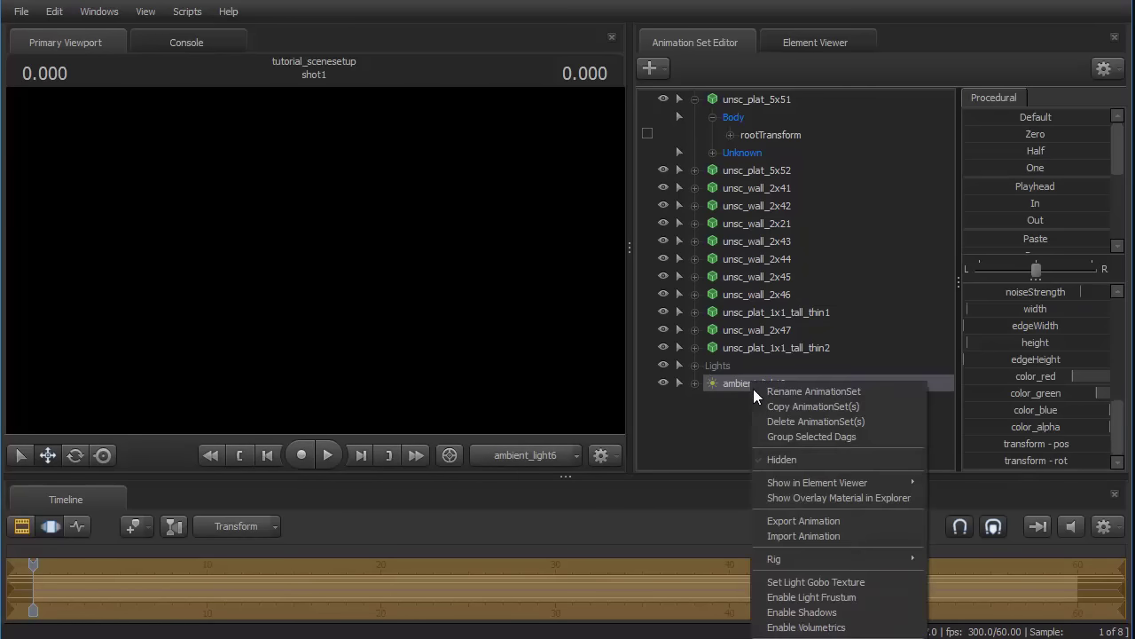
pyautogui.click(840, 421)
# - Expand the Lights group and paste a fresh copy of the overhead light as ambient_light6
pyautogui.click(680, 366)
pyautogui.scroll(-1, 753, 426)
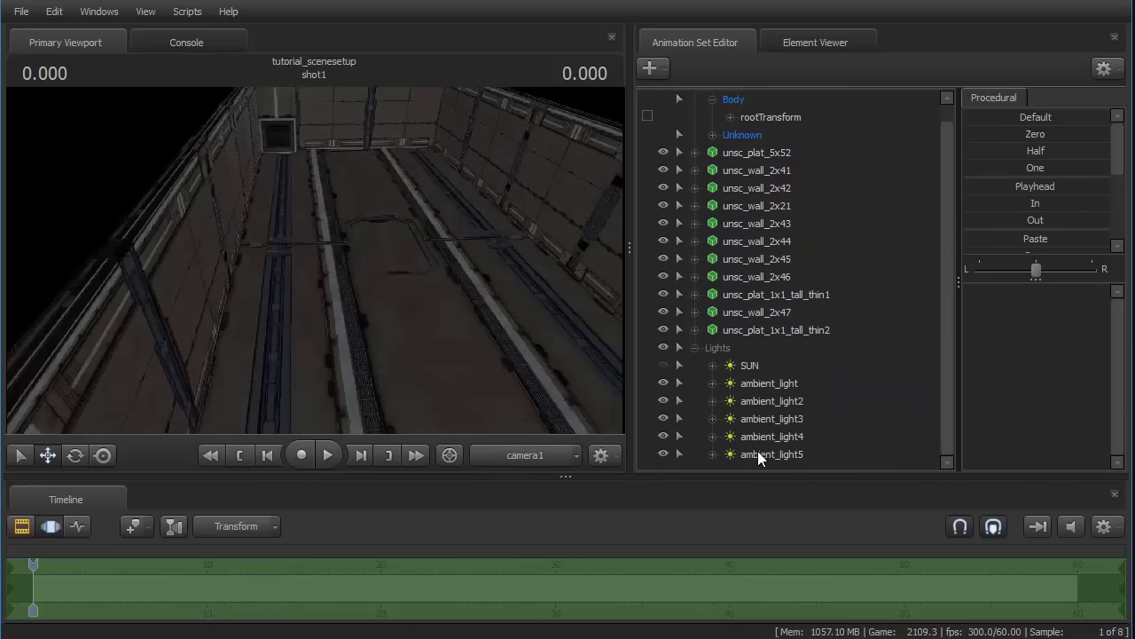
pyautogui.rightClick(757, 468)
pyautogui.click(788, 539)
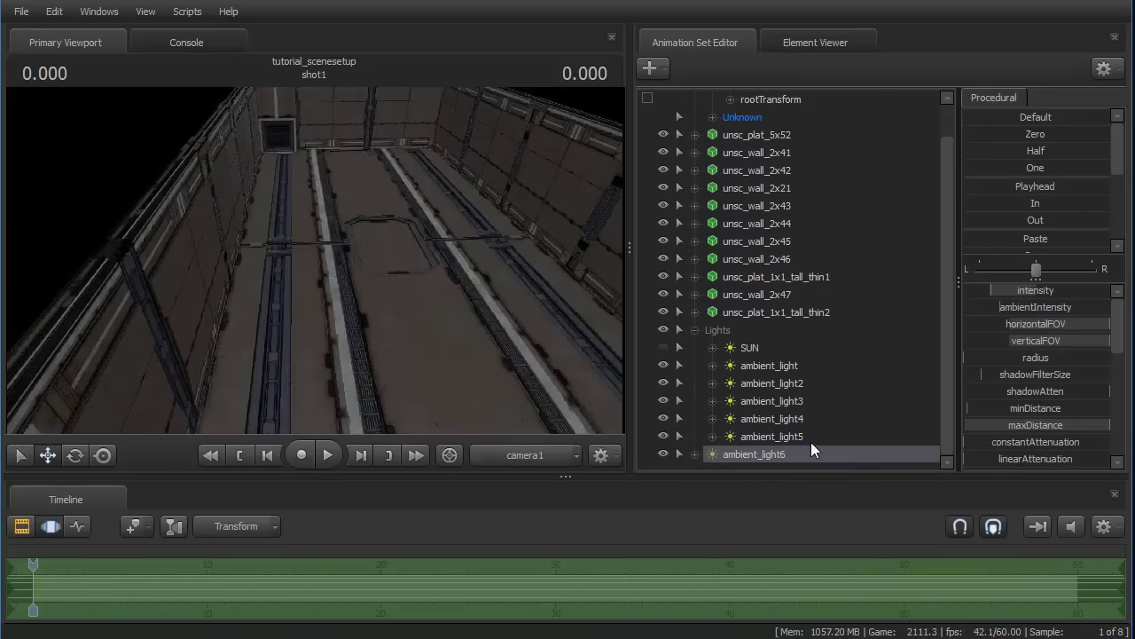
# - Set ambient_light6's Y rotation to -90 and make its Z position negative to light the room from below
pyautogui.scroll(-2, 1038, 435)
pyautogui.click(1064, 459)
pyautogui.write('-90')
pyautogui.press('Return')
pyautogui.click(1053, 443)
pyautogui.write('-')
pyautogui.press('Tab')
pyautogui.moveTo(147, 212); pyautogui.dragTo(886, 511)
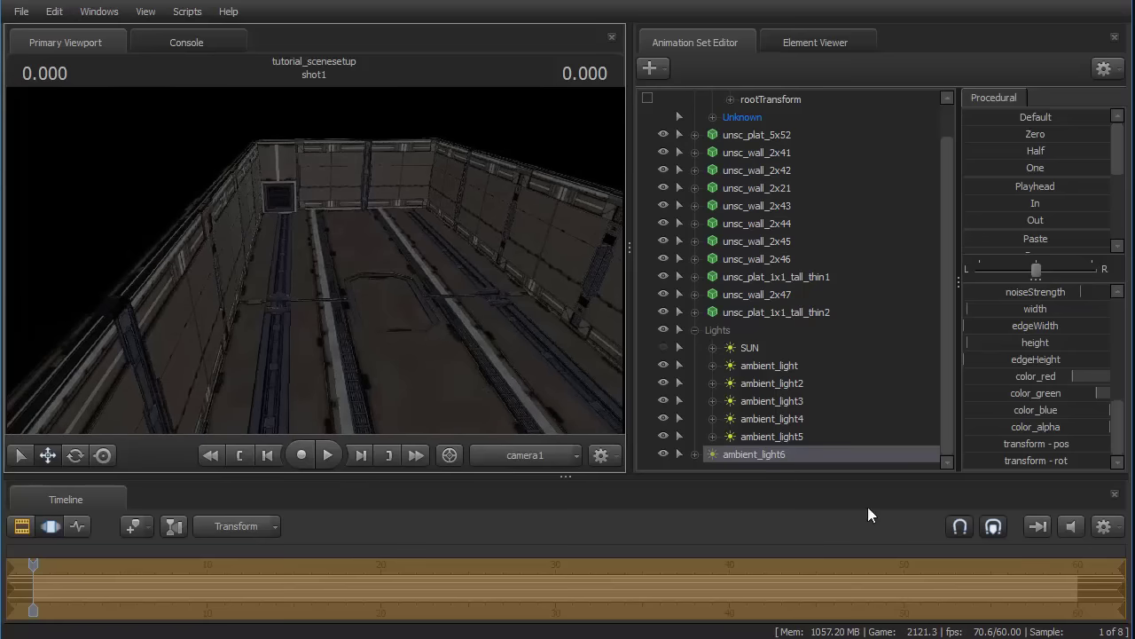
# - Move ambient_light6 into the Lights group and make the SUN light visible again
pyautogui.click(660, 454)
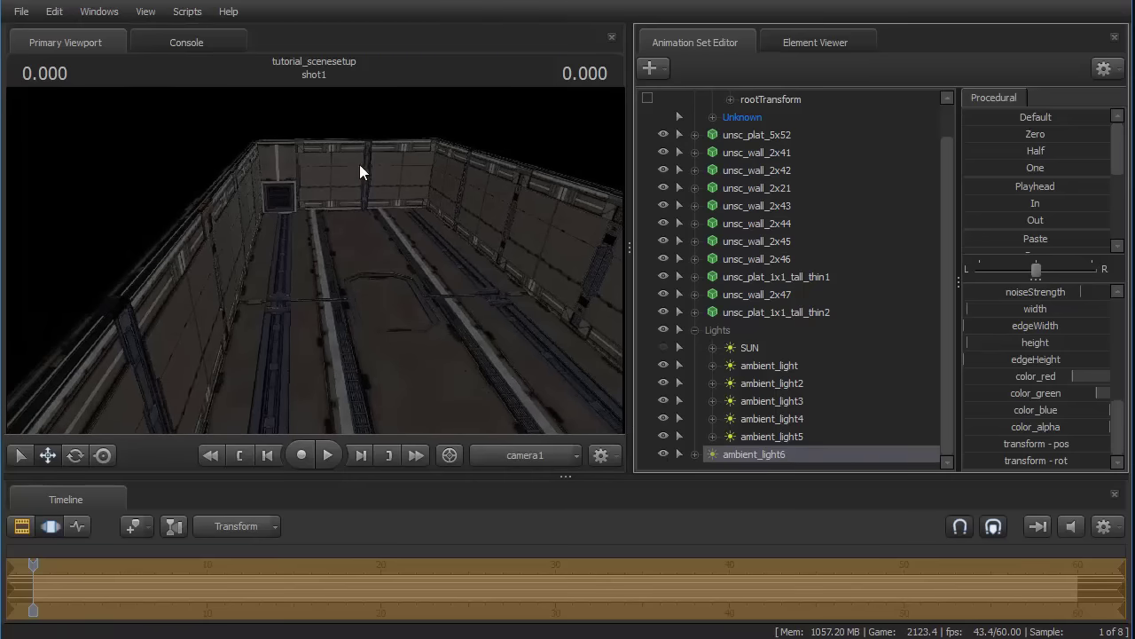
pyautogui.moveTo(777, 452); pyautogui.dragTo(778, 441)
pyautogui.moveTo(316, 260); pyautogui.dragTo(683, 419)
pyautogui.press('w')
pyautogui.click(664, 347)
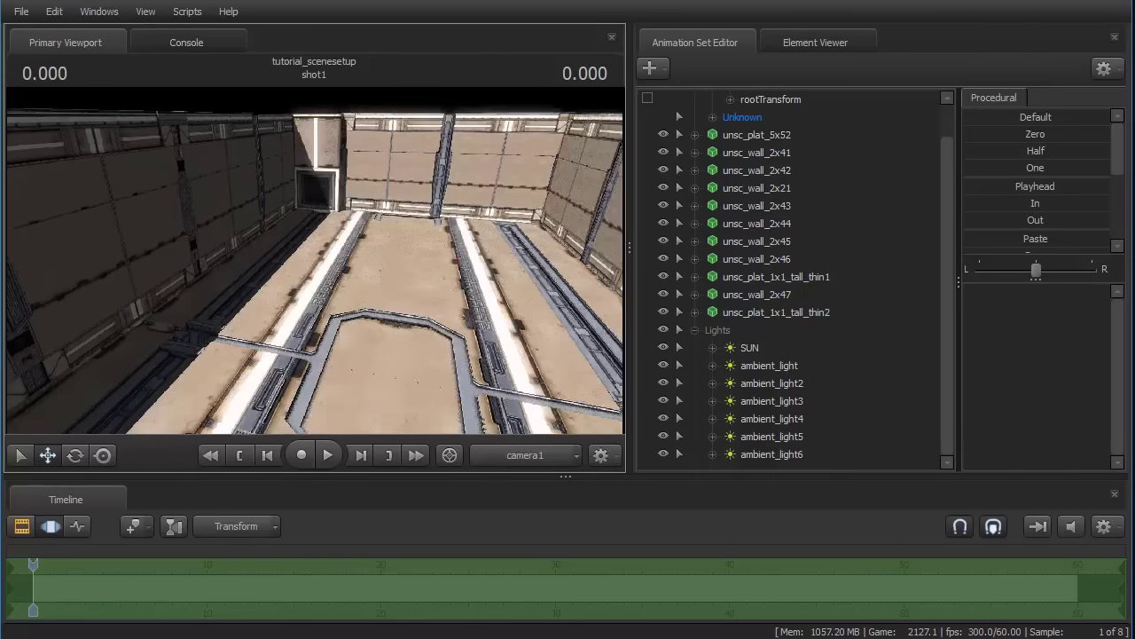
pyautogui.moveTo(316, 260); pyautogui.dragTo(236, 241)
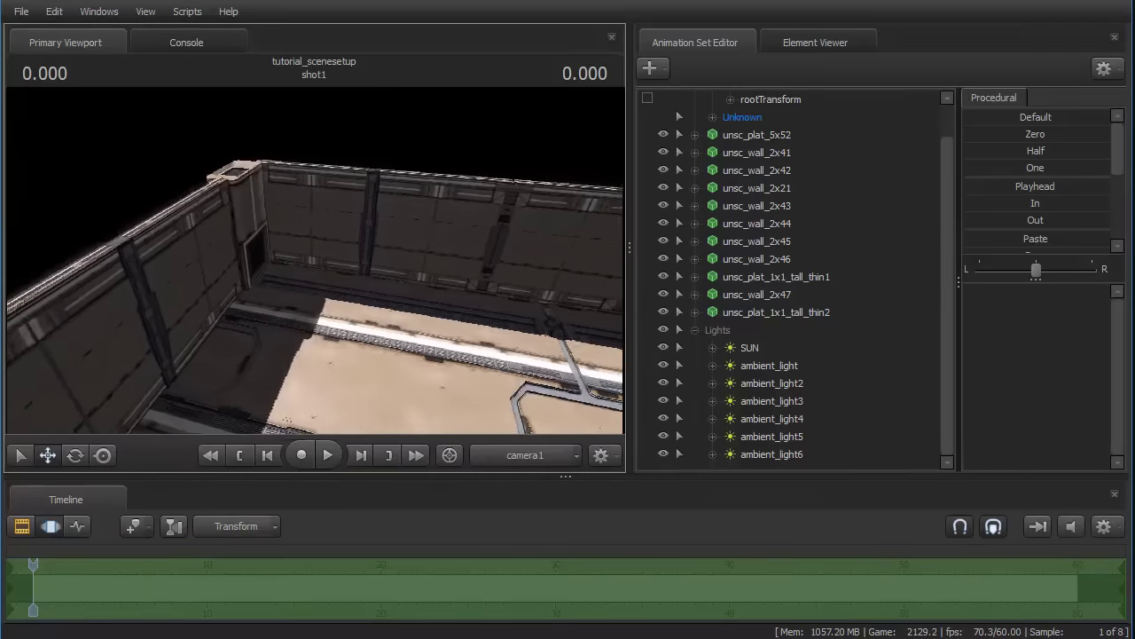
# - Group ambient_light through ambient_light6 into a new subgroup inside the Lights group
pyautogui.click(768, 366)
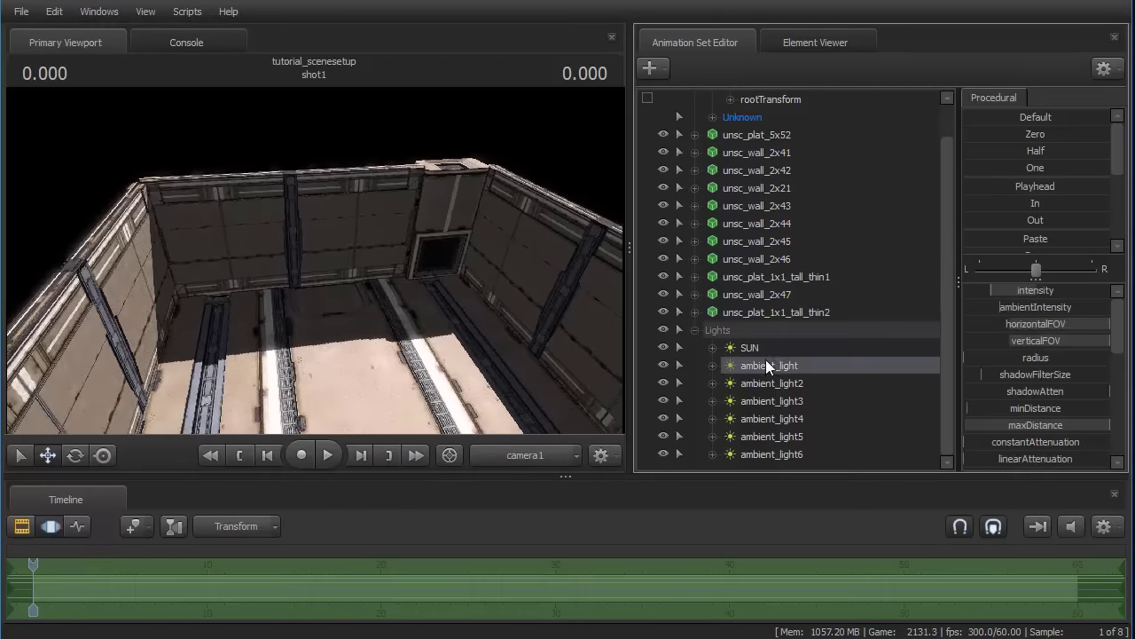
pyautogui.keyDown('shift'); pyautogui.click(748, 455); pyautogui.keyUp('shift')
pyautogui.rightClick(748, 455)
pyautogui.click(803, 506)
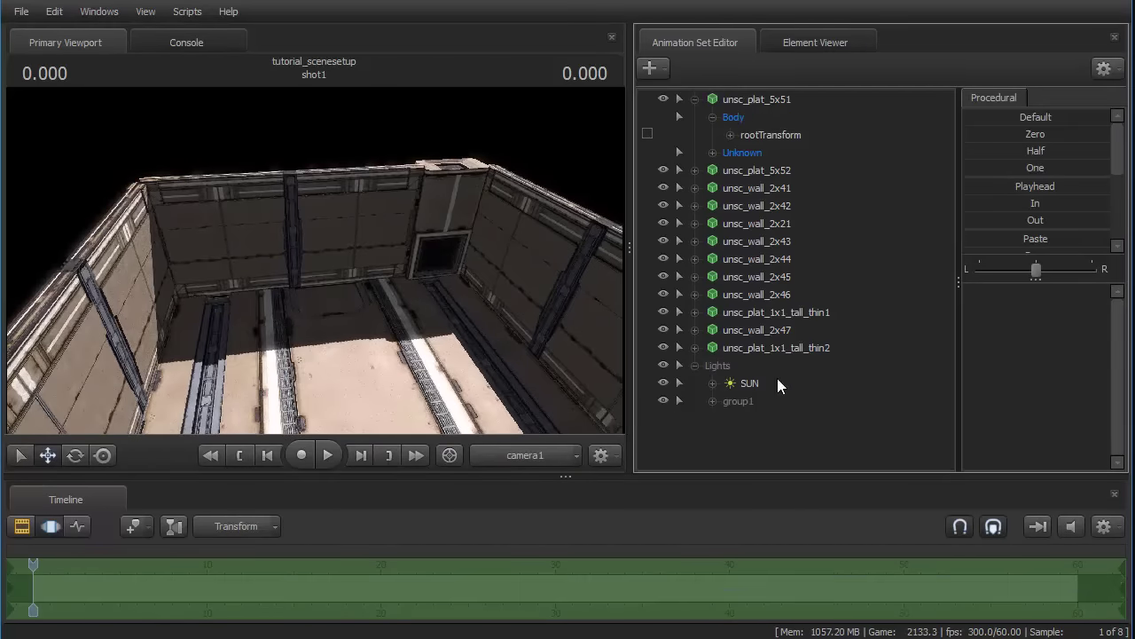
# - Rename the new subgroup inside the Lights group to Ambient
pyautogui.rightClick(760, 404)
pyautogui.click(780, 417)
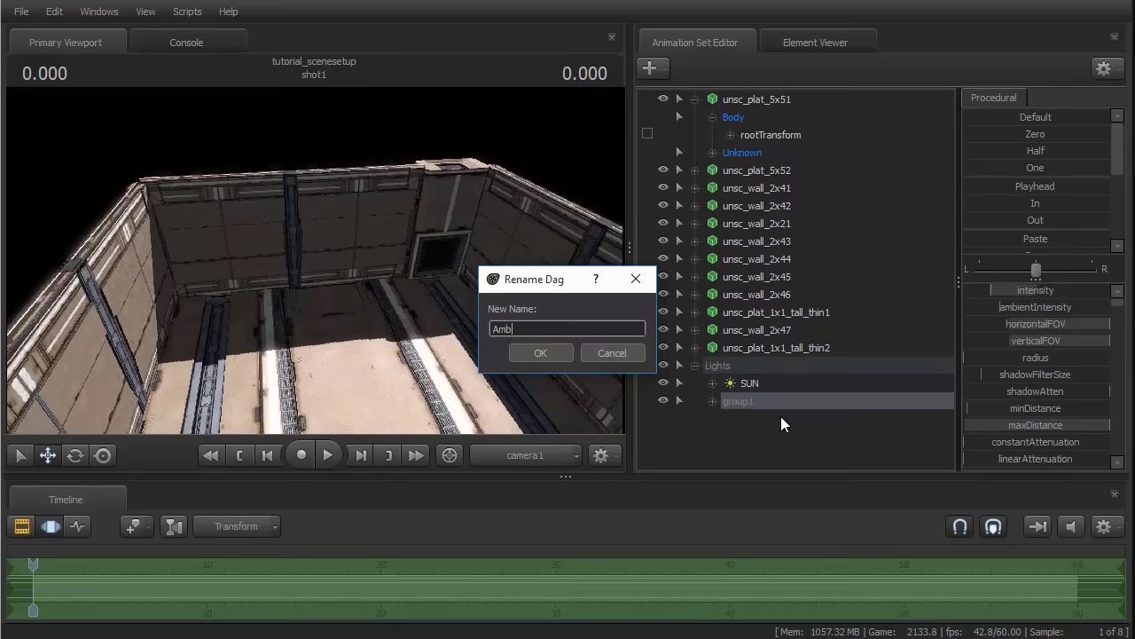
pyautogui.write('Ambient')
pyautogui.press('Return')
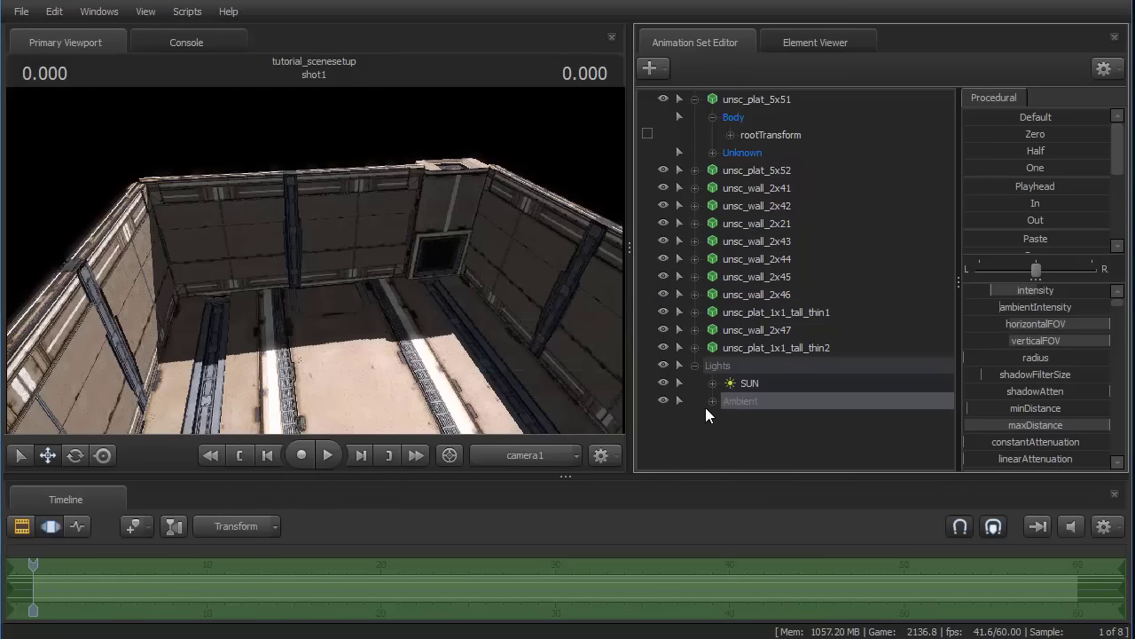
# - Expand the Ambient group and fine-tune the colour of ambient_light
pyautogui.click(712, 401)
pyautogui.click(781, 417)
pyautogui.moveTo(314, 286)
pyautogui.mouseDown()
pyautogui.moveTo(400, 230)
pyautogui.moveTo(417, 204)
pyautogui.moveTo(314, 337)
pyautogui.moveTo(317, 291)
pyautogui.mouseUp()
pyautogui.scroll(-5, 1023, 417)
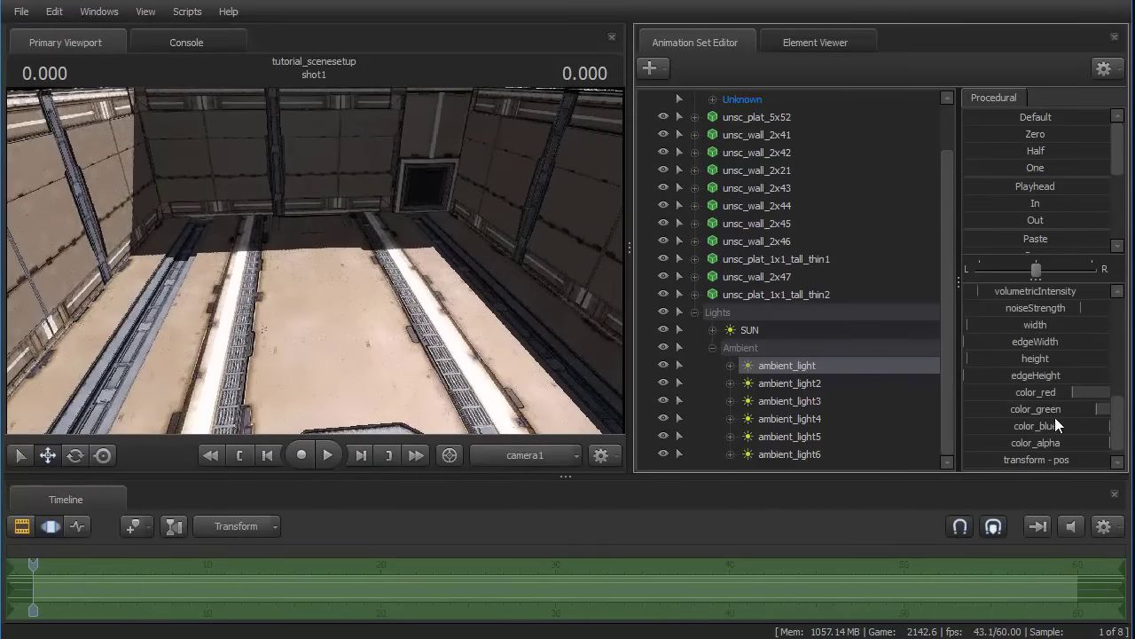
pyautogui.moveTo(1073, 408); pyautogui.dragTo(1090, 417)
pyautogui.scroll(5, 1056, 304)
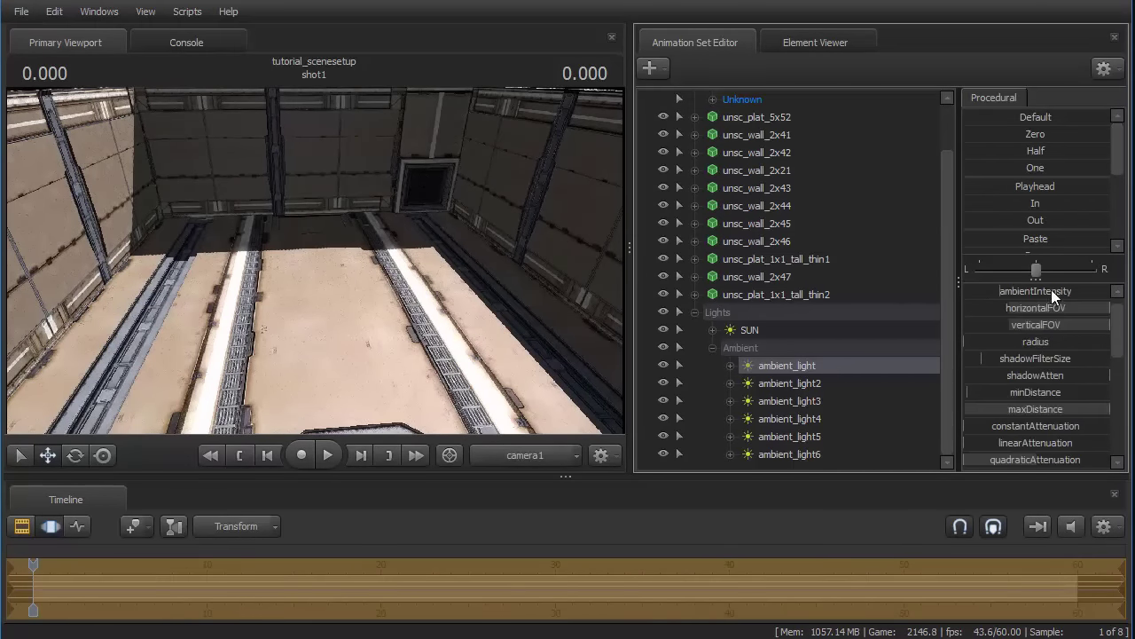
# - Set ambient_light's intensity to 0.15
pyautogui.click(1056, 290)
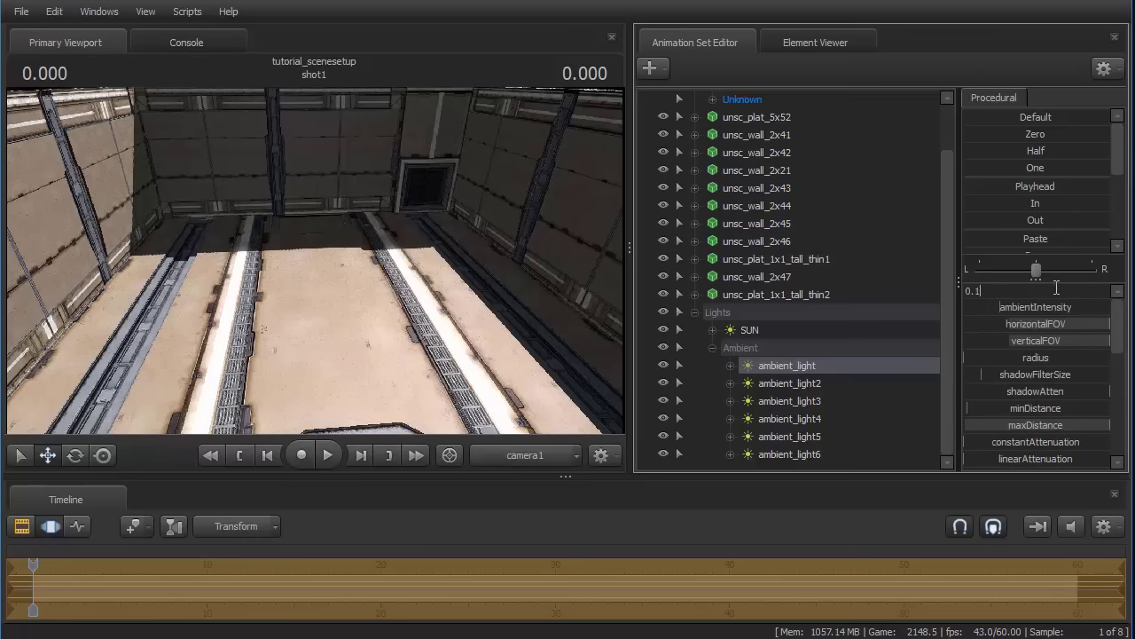
pyautogui.write('0.15')
pyautogui.press('Return')
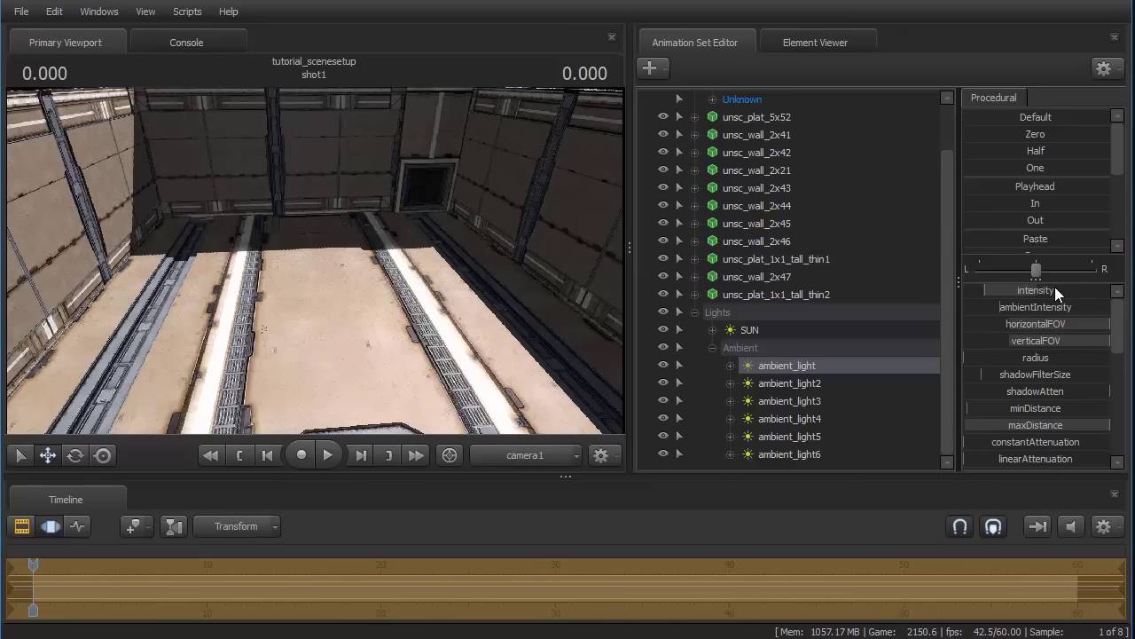
# - Examine ambient_light's individual controls and the placement of its transform above the room
pyautogui.click(731, 362)
pyautogui.scroll(-1, 736, 362)
pyautogui.doubleClick(756, 367)
pyautogui.scroll(-6, 761, 367)
pyautogui.scroll(-4, 780, 372)
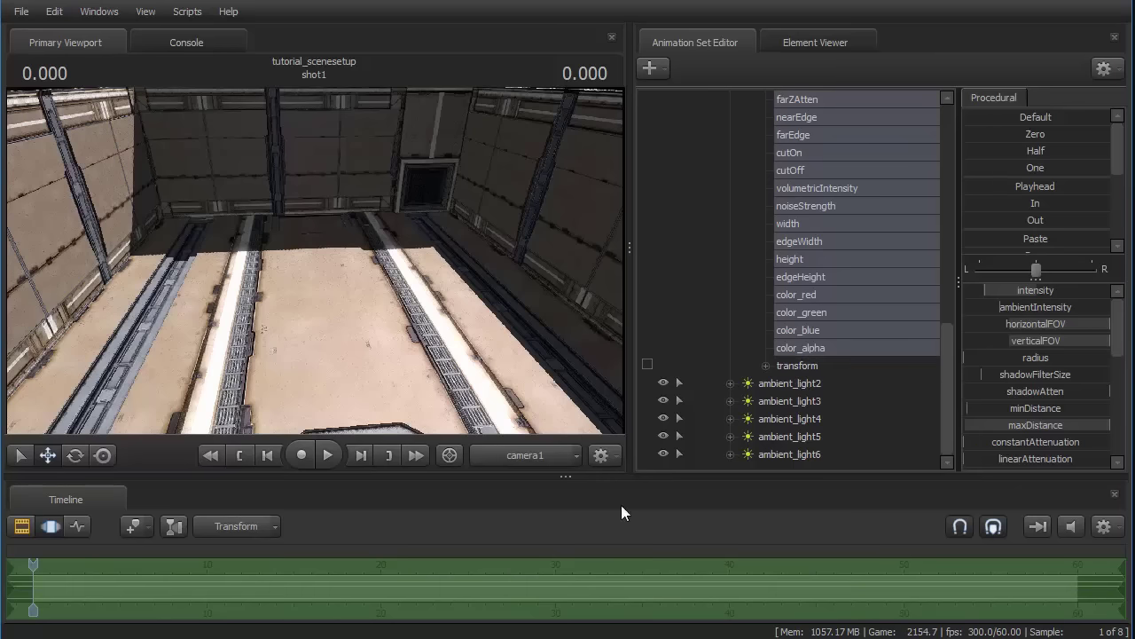
pyautogui.click(793, 364)
pyautogui.moveTo(612, 355); pyautogui.dragTo(338, 200)
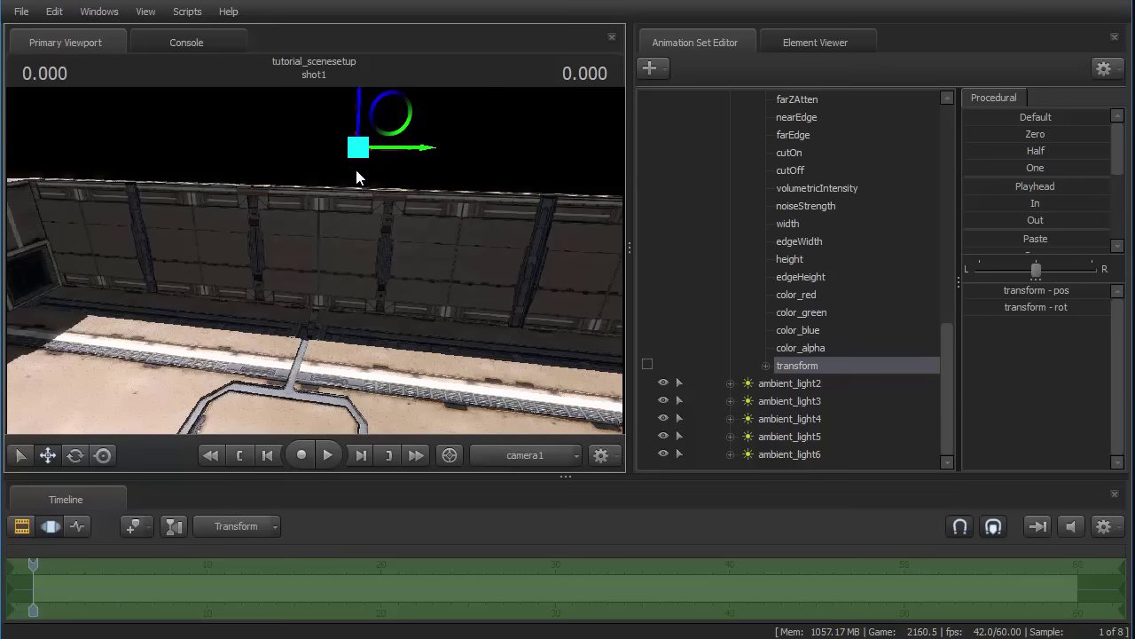
pyautogui.click(802, 347)
pyautogui.scroll(6, 791, 368)
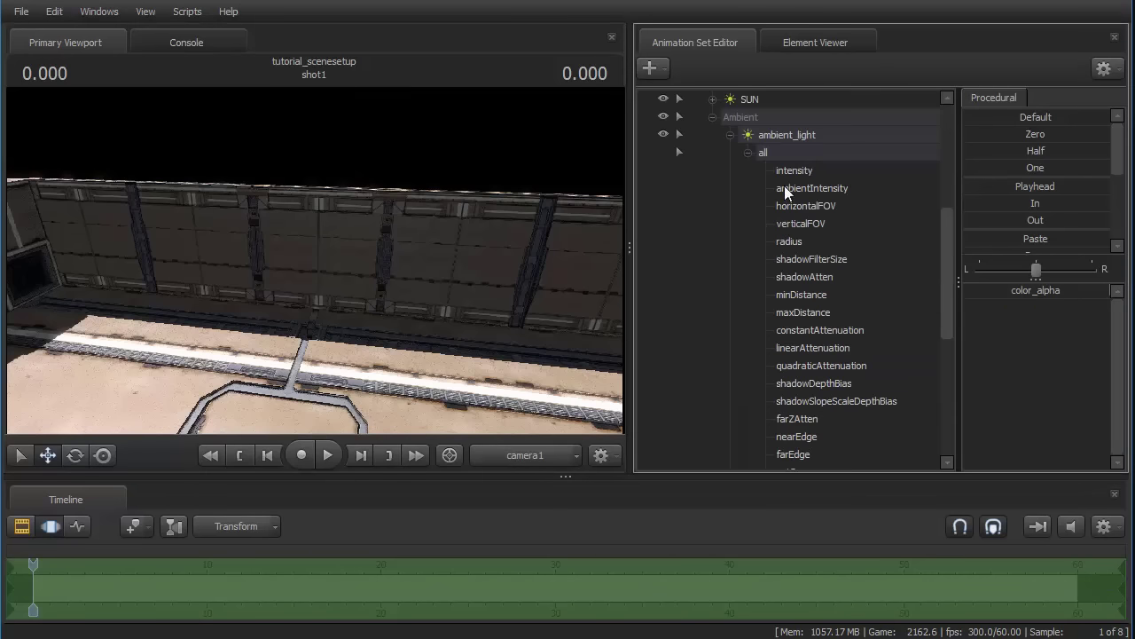
pyautogui.click(781, 153)
pyautogui.scroll(-2, 787, 169)
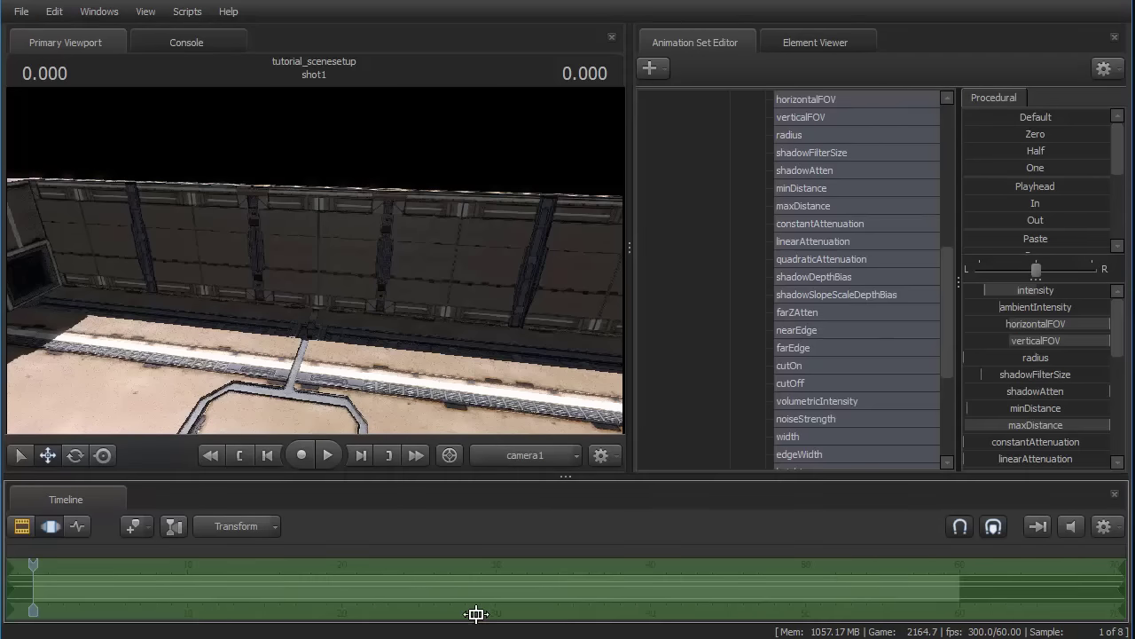
pyautogui.rightClick(442, 597)
pyautogui.click(475, 399)
pyautogui.scroll(6, 819, 122)
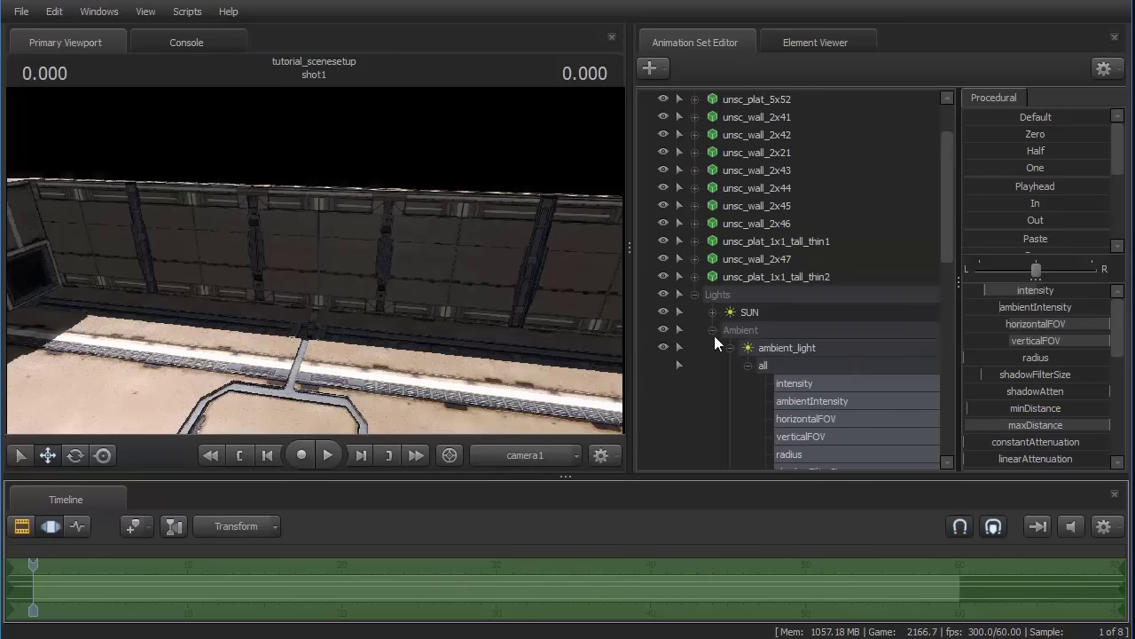
# - Collapse the Ambient group and turn the camera toward the room's corner
pyautogui.click(712, 329)
pyautogui.click(735, 399)
pyautogui.rightClick(430, 581)
pyautogui.click(479, 403)
pyautogui.moveTo(468, 370); pyautogui.dragTo(314, 263)
# - Filter the models of all mods by "narry" and add narry\skydome_realistic_v5.mdl to the scene
pyautogui.click(649, 67)
pyautogui.click(786, 123)
pyautogui.write('narry')
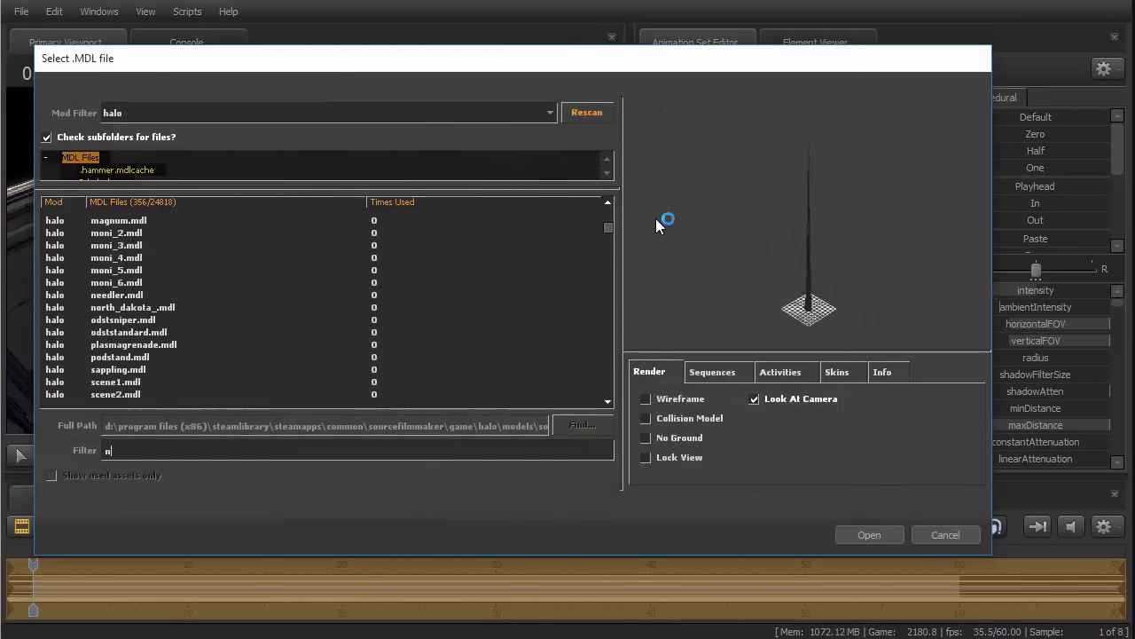
pyautogui.click(267, 112)
pyautogui.scroll(3, 240, 133)
pyautogui.click(204, 133)
pyautogui.click(173, 270)
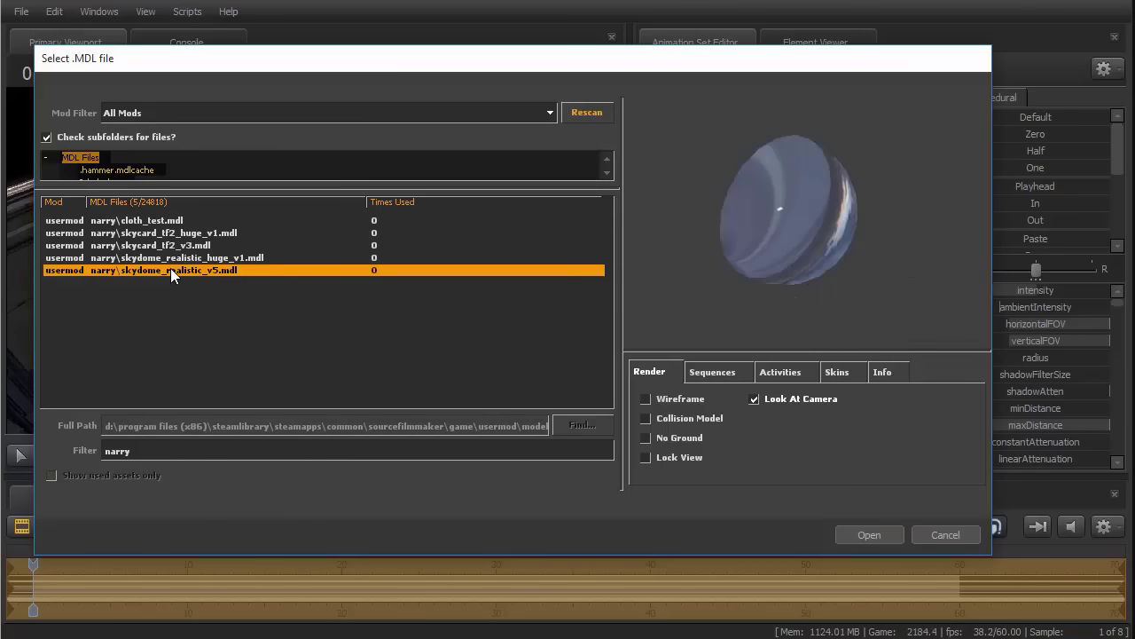
pyautogui.moveTo(827, 254); pyautogui.dragTo(826, 204, button='right')
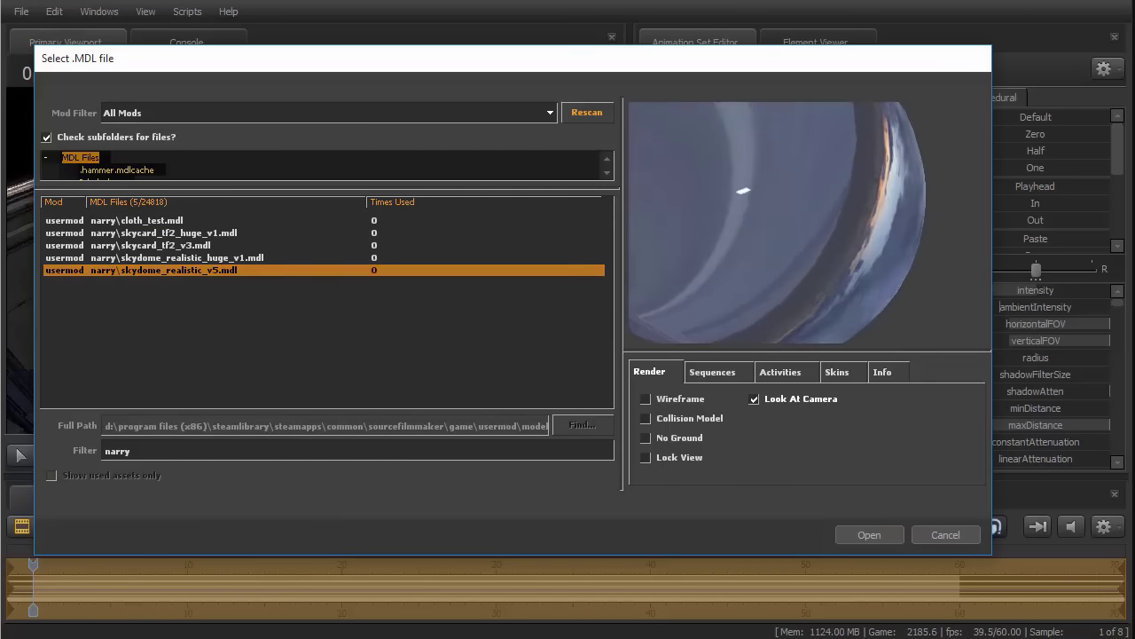
pyautogui.click(868, 534)
# - Zero the skydome's rootTransform and set its X rotation to 90 so the dome stands upright
pyautogui.click(714, 436)
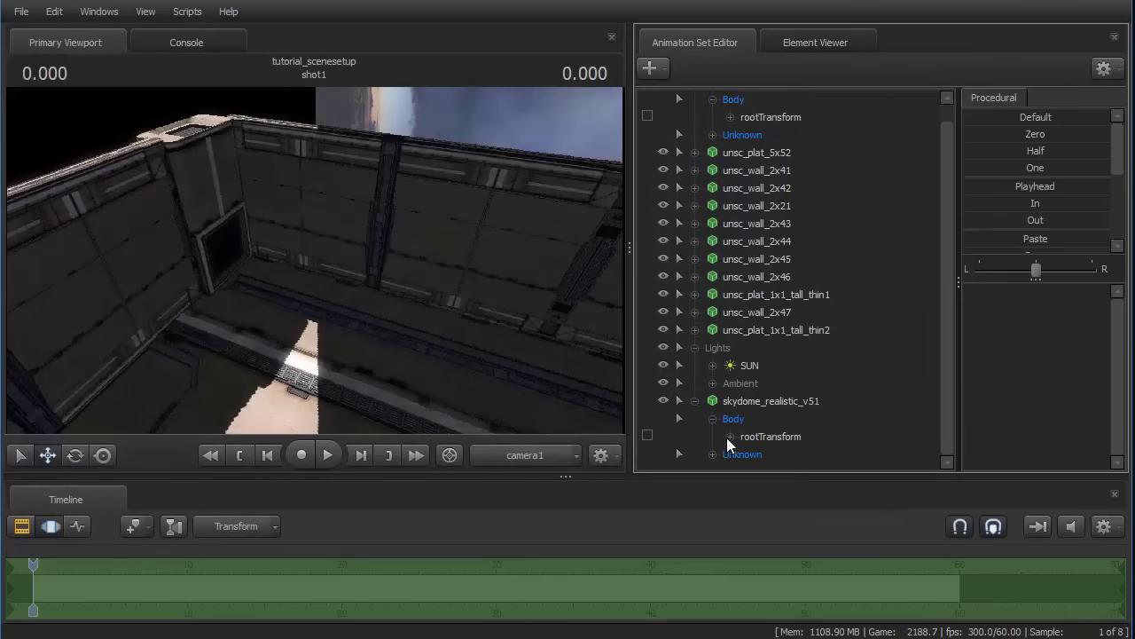
pyautogui.click(745, 438)
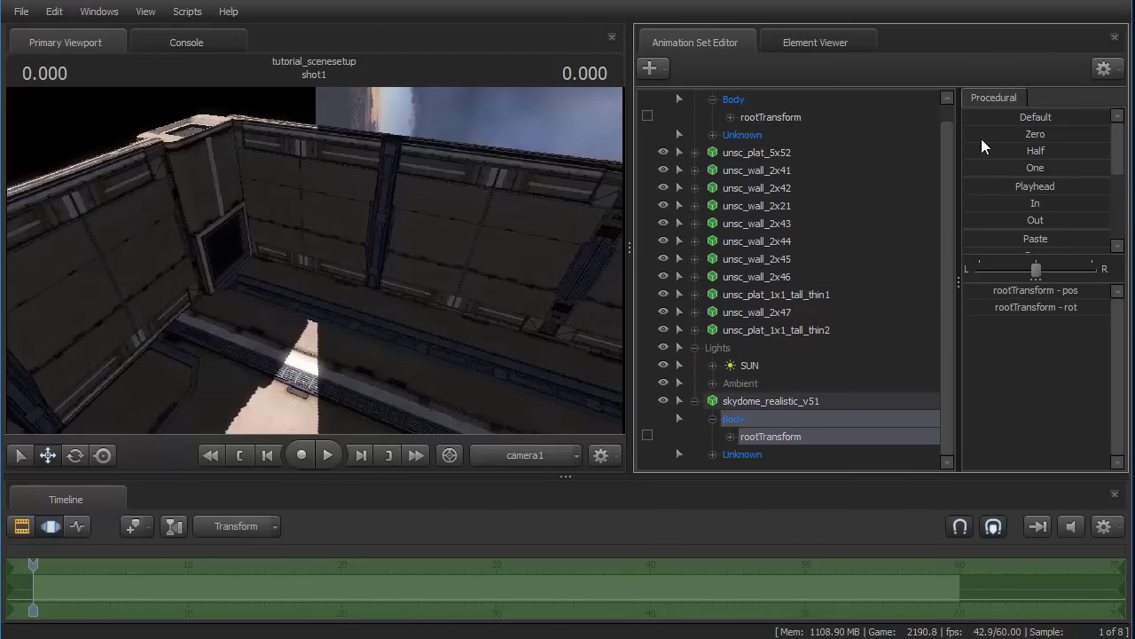
pyautogui.moveTo(995, 136); pyautogui.dragTo(1047, 135)
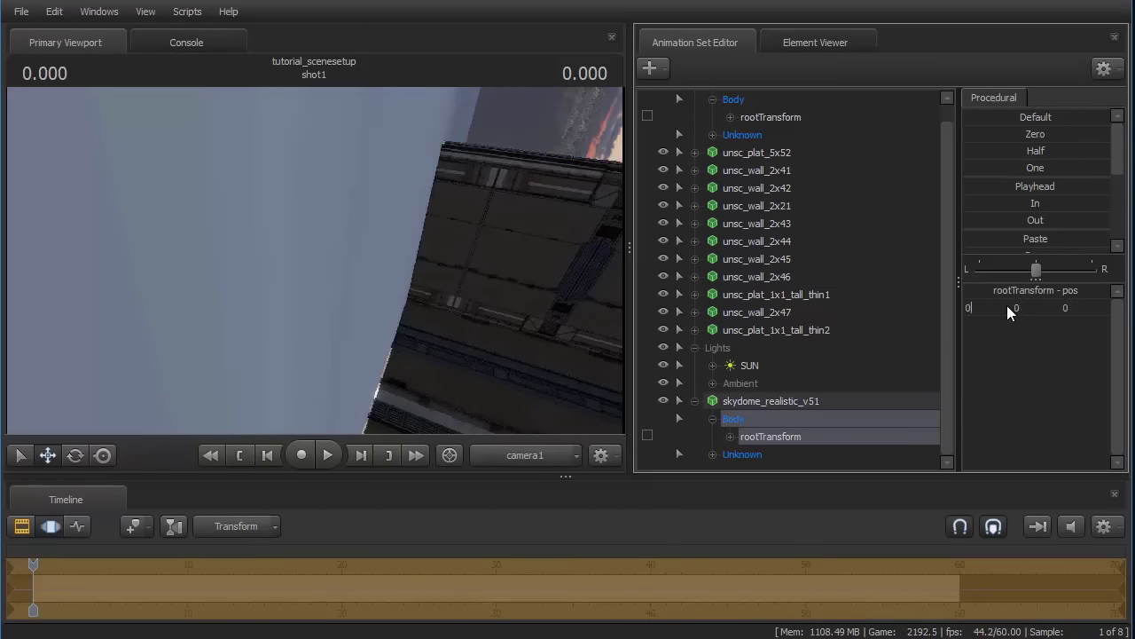
pyautogui.press('Return')
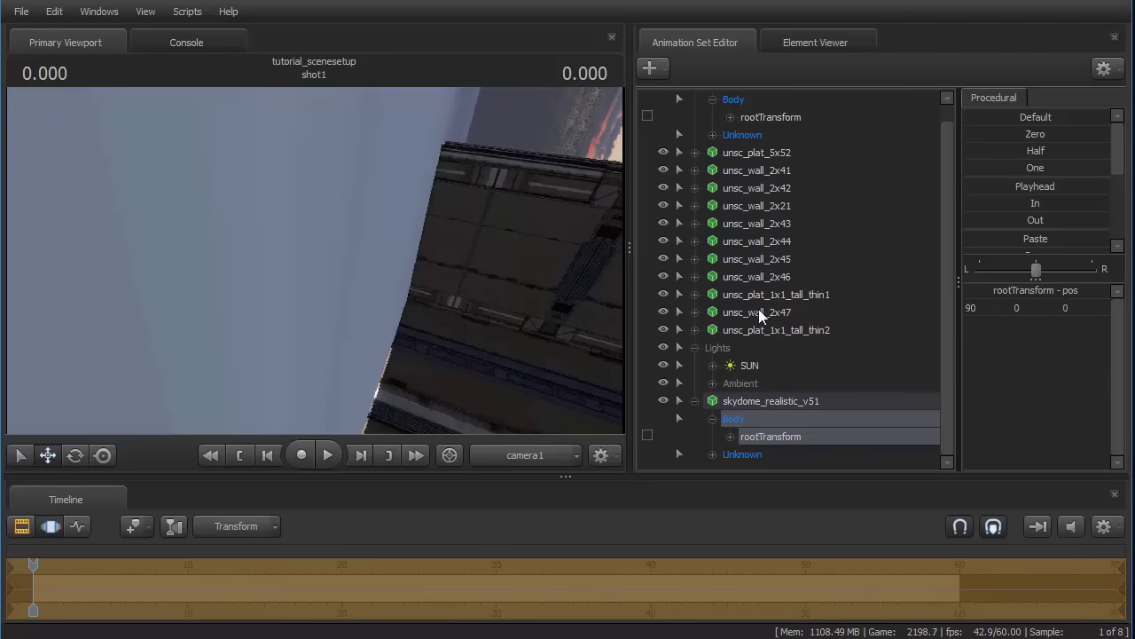
pyautogui.press('Return')
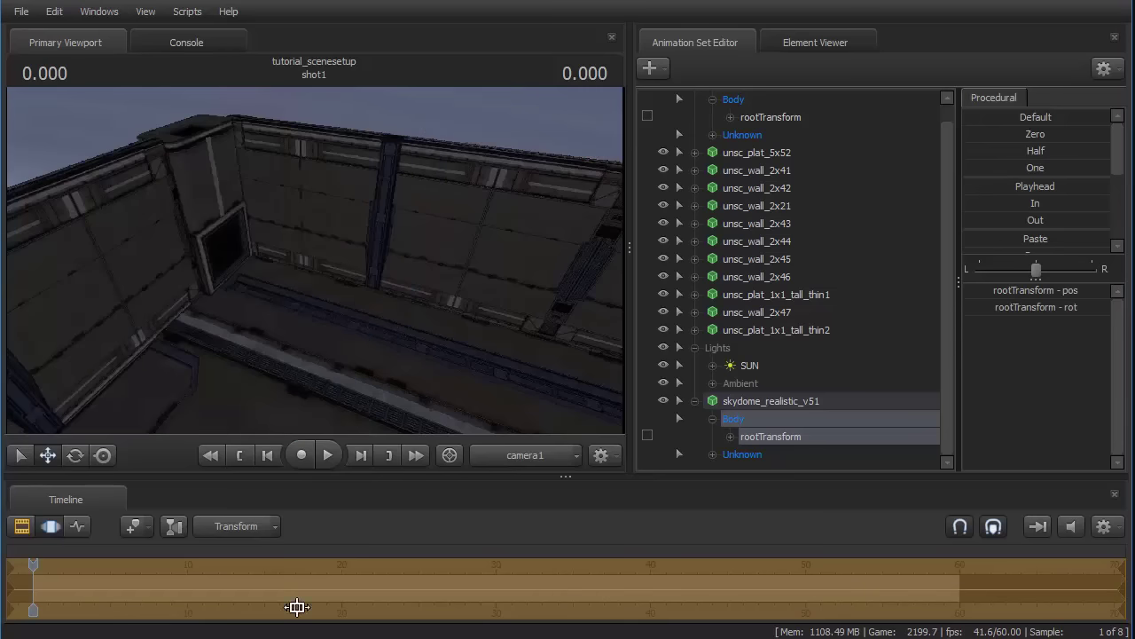
# - Switch to the Work Camera, add a scale control to skydome_realistic_v51 and change its rootTransform_scale
pyautogui.press('F4')
pyautogui.moveTo(260, 277); pyautogui.dragTo(350, 301)
pyautogui.press('w')
pyautogui.click(750, 366)
pyautogui.press('f')
pyautogui.click(761, 401)
pyautogui.rightClick(762, 402)
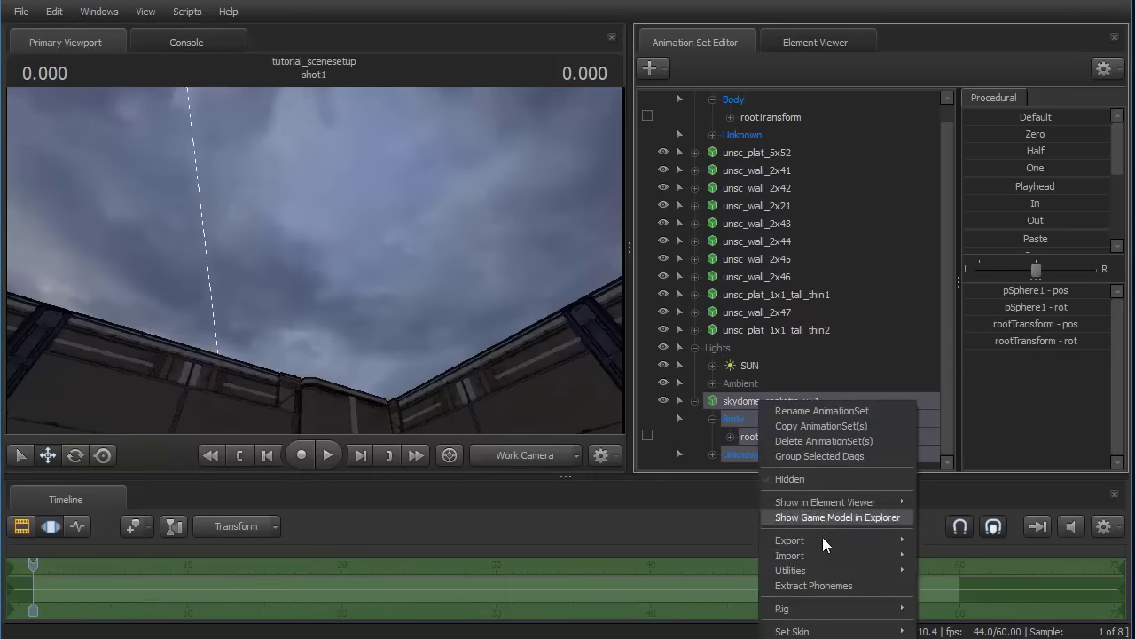
pyautogui.moveTo(832, 570)
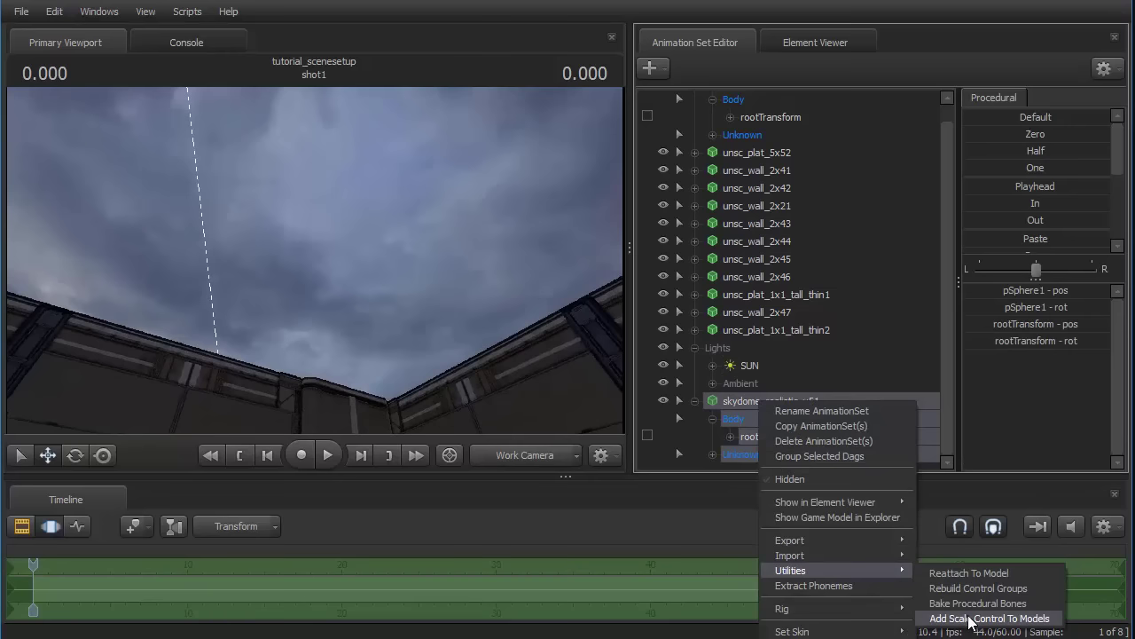
pyautogui.click(940, 618)
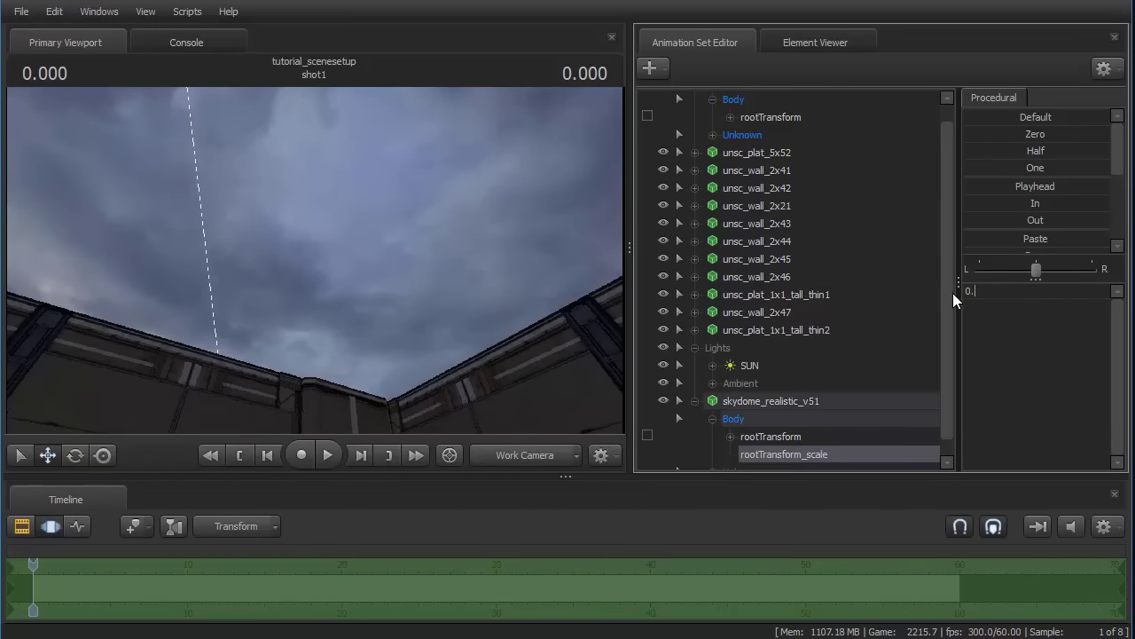
pyautogui.press('Return')
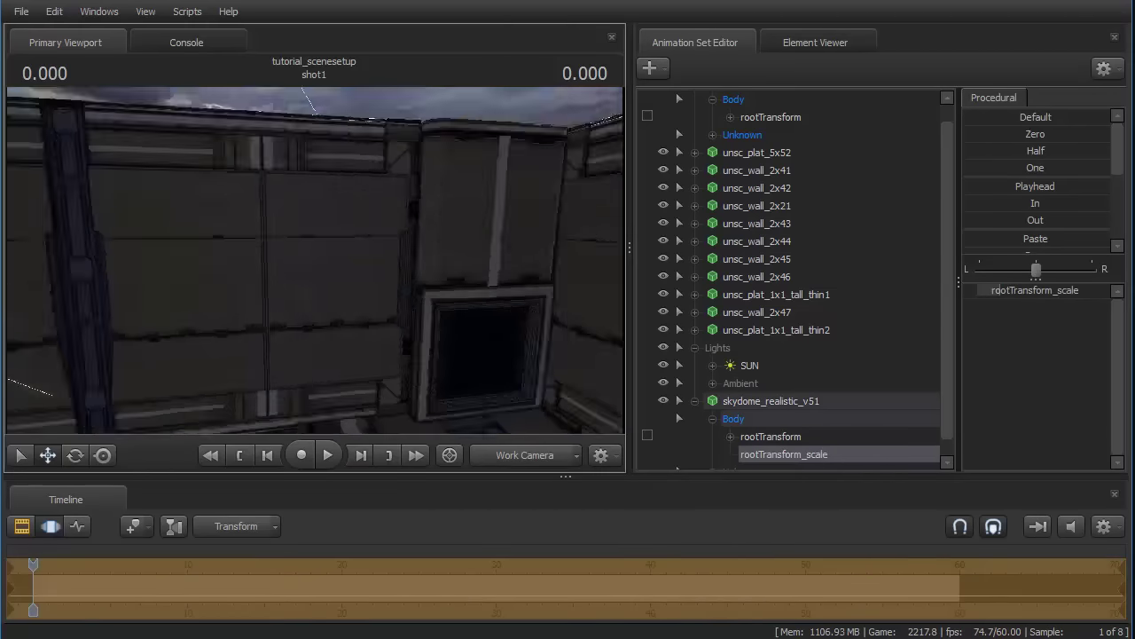
# - Add a Skin control to the skydome with a rig script and change the skin to the blue, sunny sky
pyautogui.moveTo(314, 260); pyautogui.dragTo(324, 199)
pyautogui.scroll(-1, 843, 435)
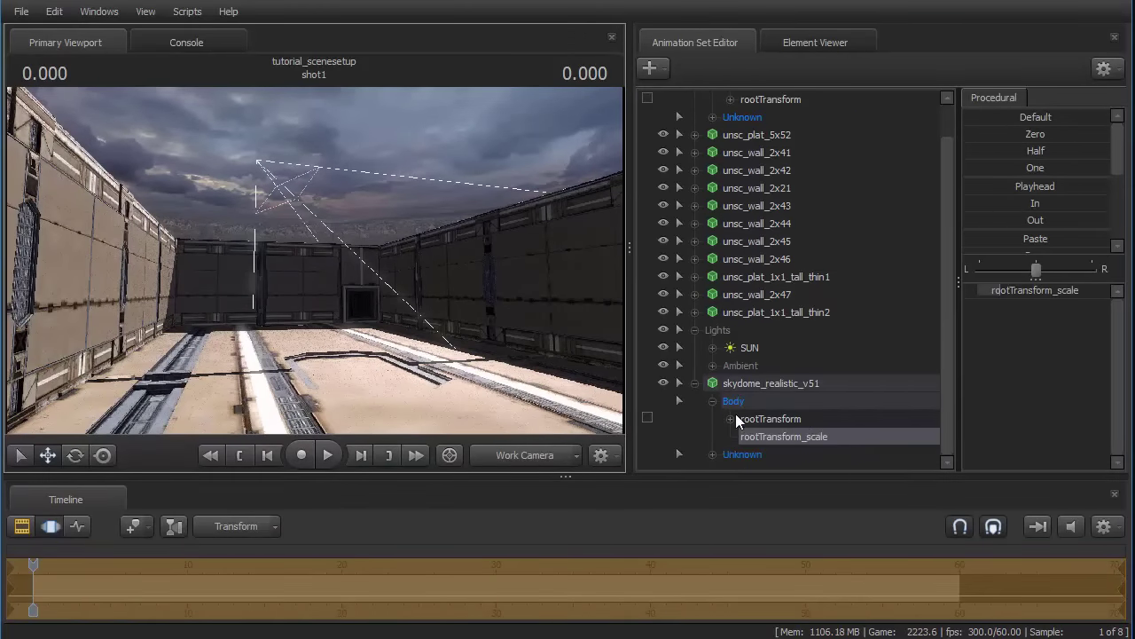
pyautogui.rightClick(761, 394)
pyautogui.moveTo(824, 620)
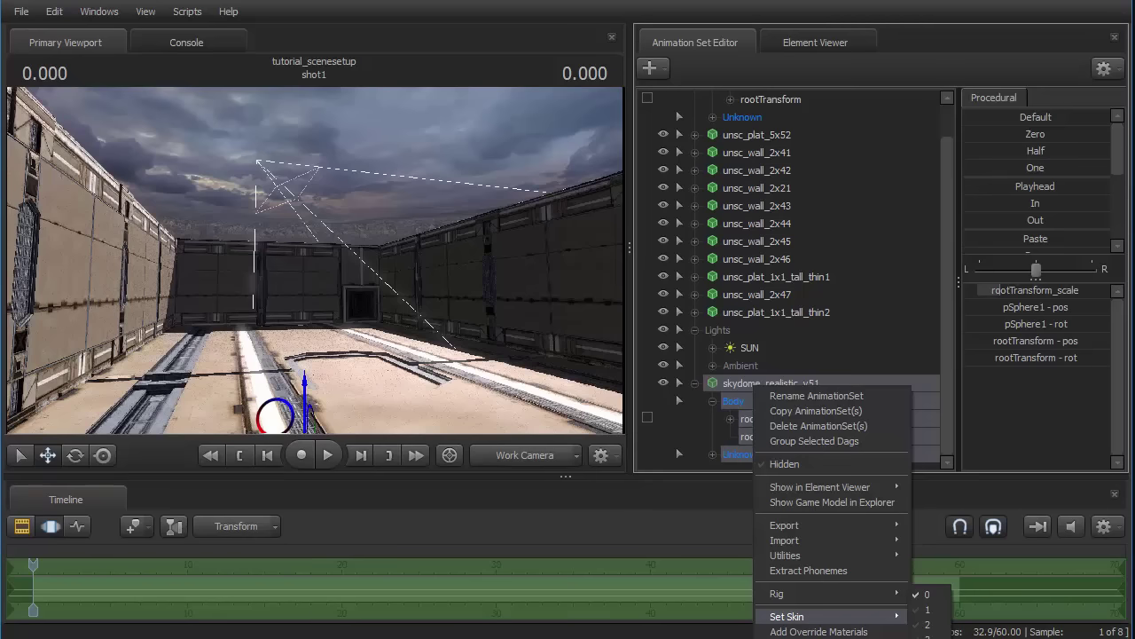
pyautogui.moveTo(808, 593)
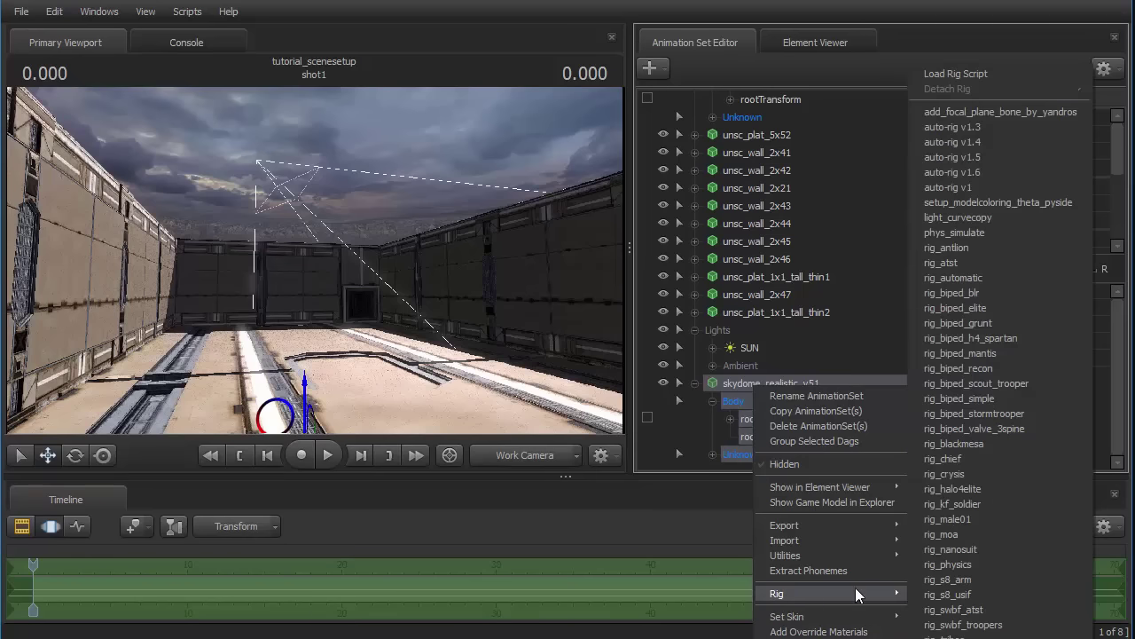
pyautogui.click(967, 635)
pyautogui.scroll(-1, 745, 390)
pyautogui.click(768, 450)
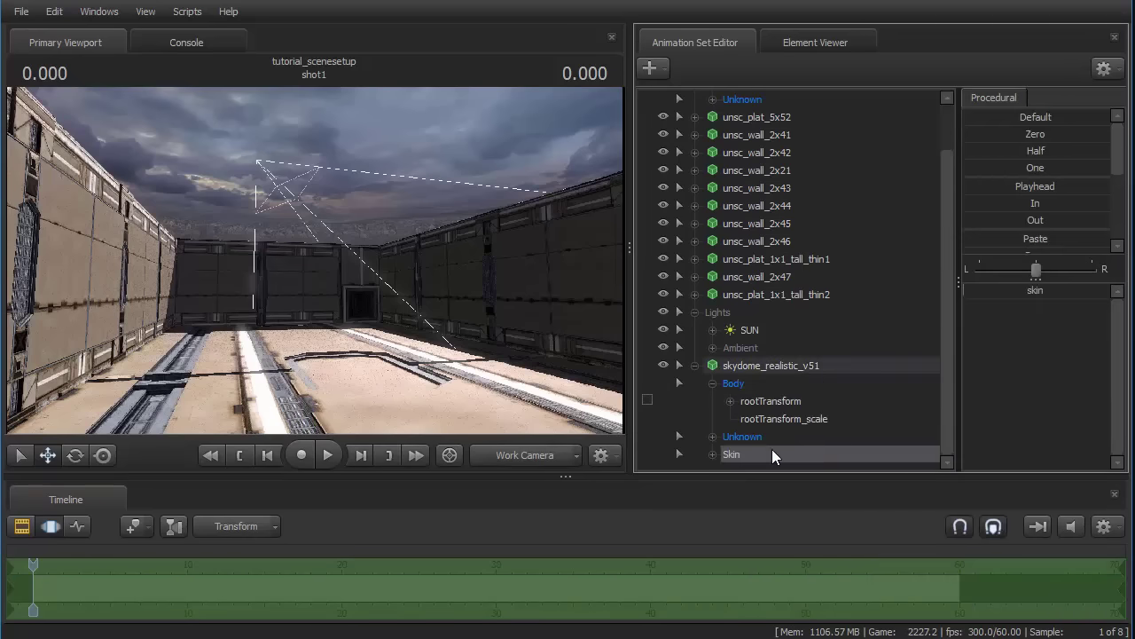
pyautogui.moveTo(315, 260); pyautogui.dragTo(279, 190)
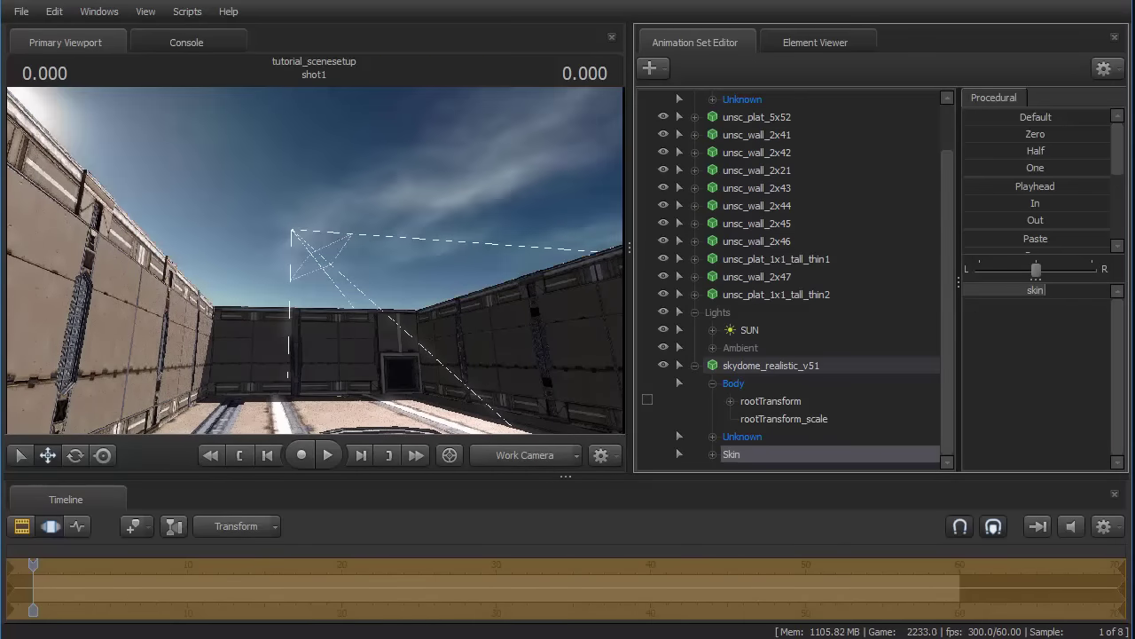
# - Rotate the skydome's rootTransform so its painted sun lines up with the direction of the SUN light
pyautogui.moveTo(133, 213); pyautogui.dragTo(133, 298)
pyautogui.press('s')
pyautogui.click(798, 401)
pyautogui.press('w')
pyautogui.press('s')
pyautogui.moveTo(266, 368); pyautogui.dragTo(315, 264)
pyautogui.press('e')
pyautogui.press('s')
pyautogui.moveTo(284, 390); pyautogui.dragTo(259, 373)
pyautogui.press('w')
# - Look through the SUN light, re-aim it at the room from the skydome's sun, and return to the Work Camera
pyautogui.click(799, 332)
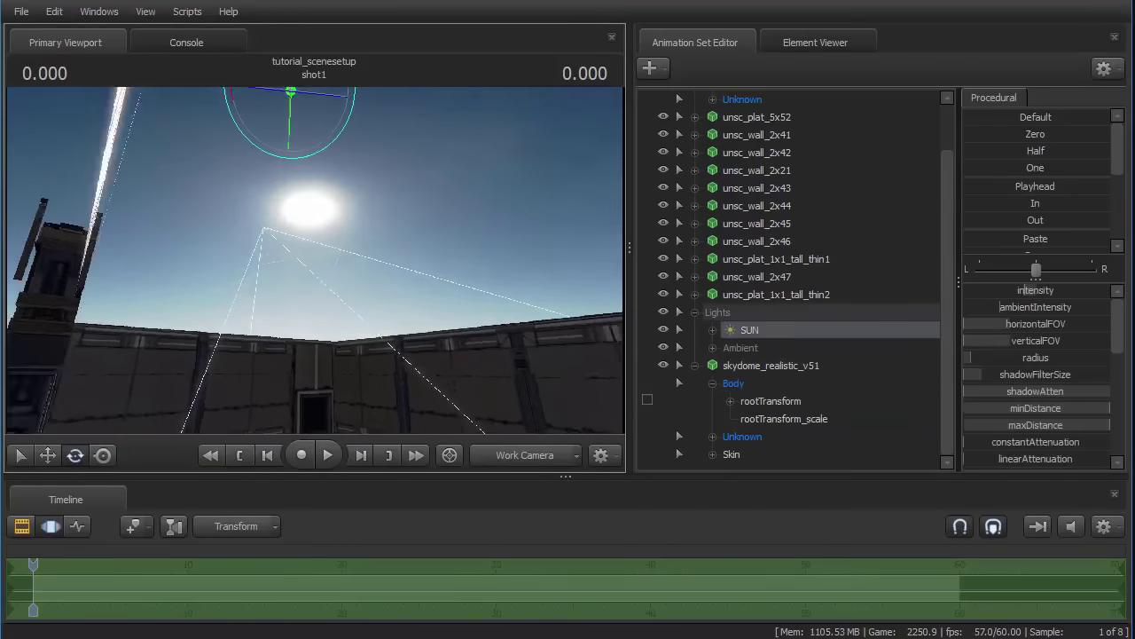
pyautogui.moveTo(289, 249); pyautogui.dragTo(343, 241)
pyautogui.press('w')
pyautogui.moveTo(778, 336); pyautogui.dragTo(386, 264)
pyautogui.moveTo(611, 310)
pyautogui.mouseDown()
pyautogui.moveTo(621, 293)
pyautogui.moveTo(612, 320)
pyautogui.moveTo(621, 306)
pyautogui.mouseUp()
pyautogui.moveTo(621, 306)
pyautogui.keyDown('alt'); pyautogui.mouseDown(button='right')
pyautogui.moveTo(621, 257)
pyautogui.moveTo(621, 300)
pyautogui.mouseUp(button='right'); pyautogui.keyUp('alt')
pyautogui.moveTo(612, 311); pyautogui.dragTo(612, 311)
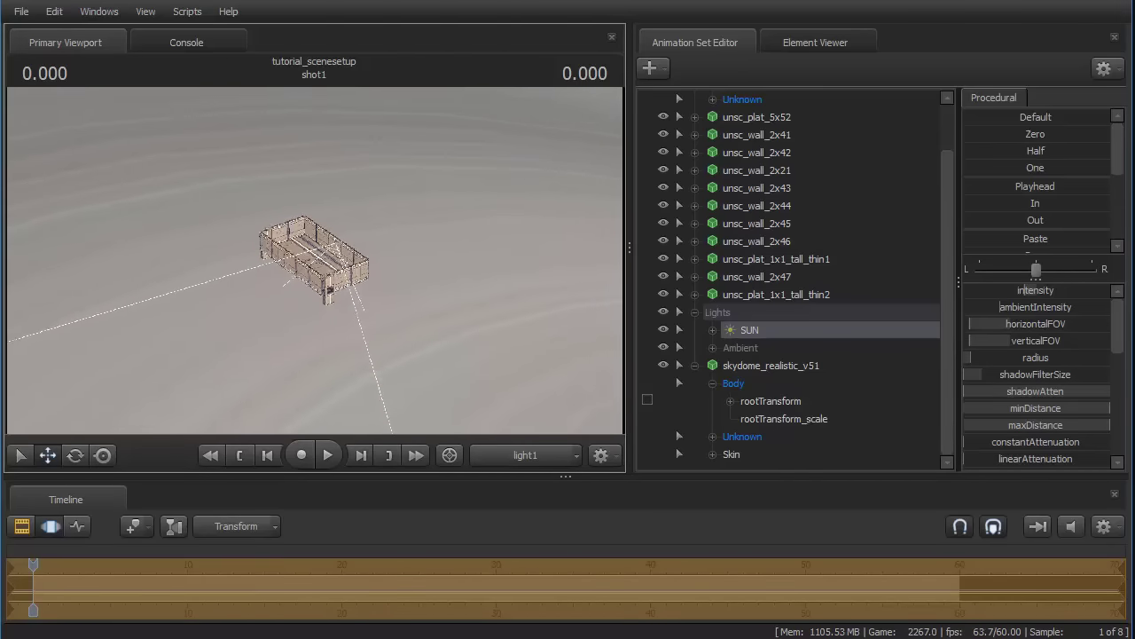
pyautogui.keyDown('alt'); pyautogui.moveTo(314, 261); pyautogui.dragTo(314, 243, button='right'); pyautogui.keyUp('alt')
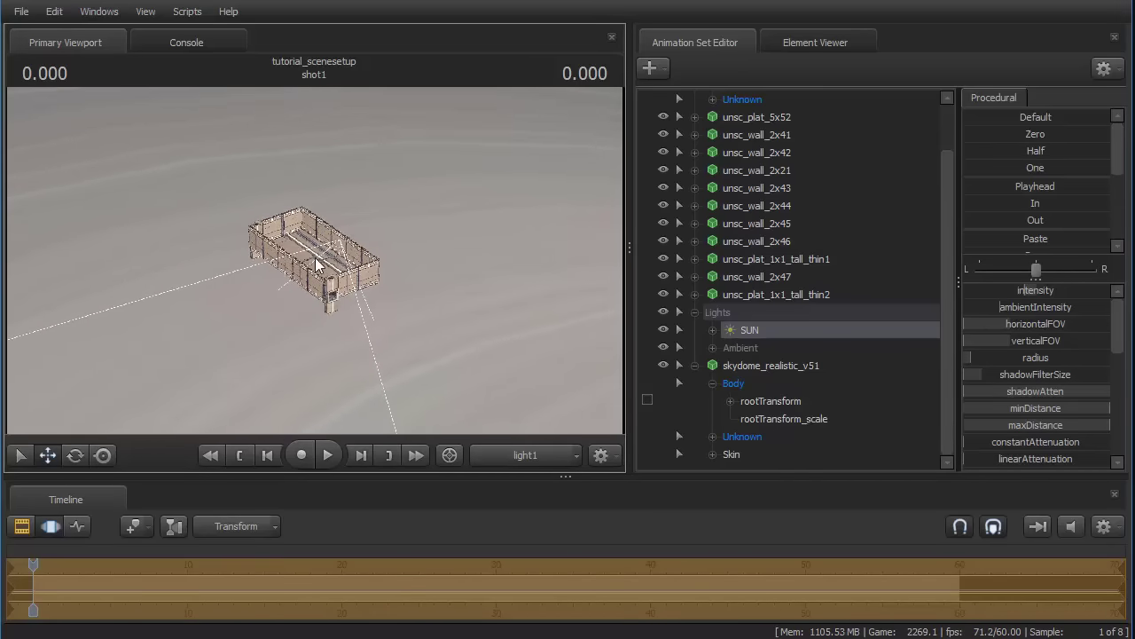
pyautogui.keyDown('ctrl'); pyautogui.click(531, 456); pyautogui.keyUp('ctrl')
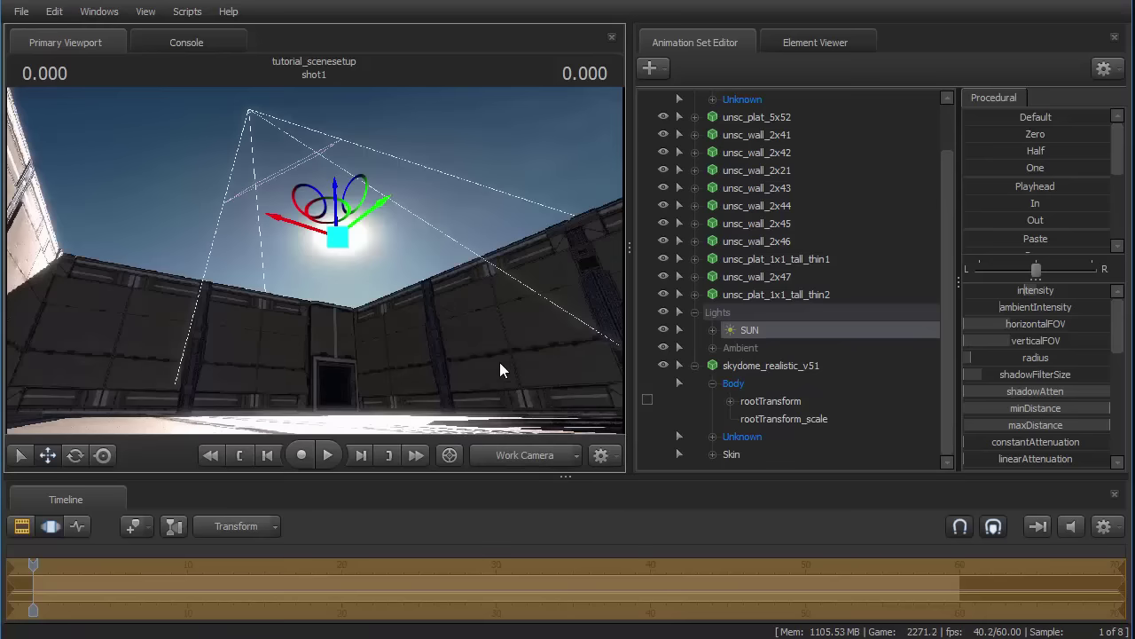
# - Switch the viewport to camera1 and frame the lit room with the sky above it
pyautogui.scroll(1, 833, 191)
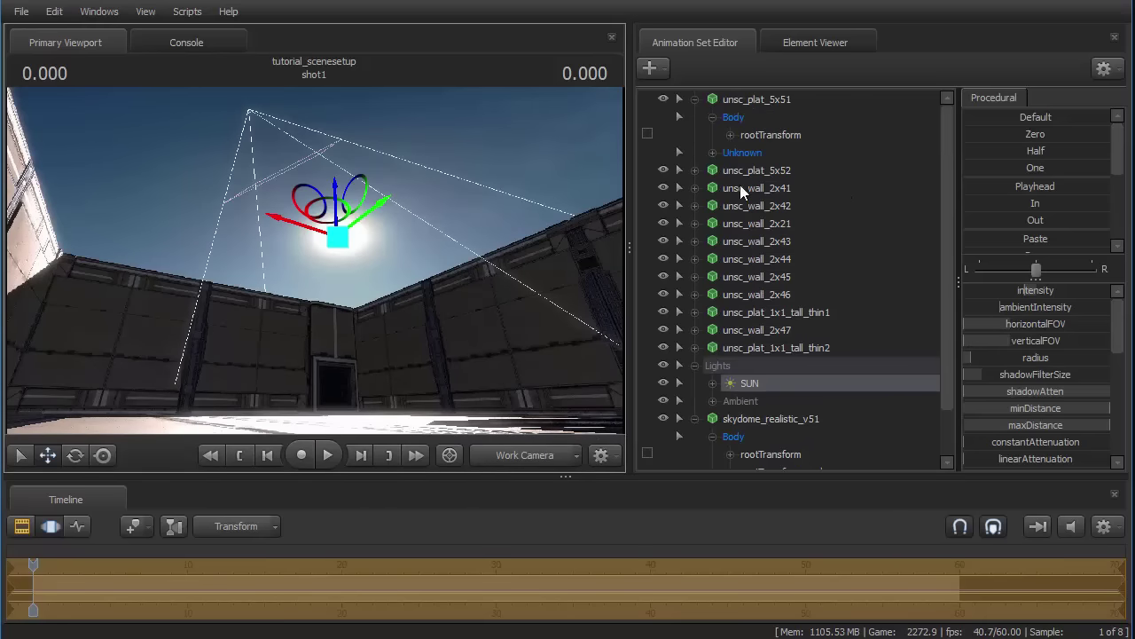
pyautogui.click(530, 455)
pyautogui.moveTo(552, 321)
pyautogui.mouseDown()
pyautogui.moveTo(577, 390)
pyautogui.moveTo(523, 337)
pyautogui.moveTo(444, 351)
pyautogui.moveTo(373, 302)
pyautogui.moveTo(355, 390)
pyautogui.moveTo(363, 301)
pyautogui.moveTo(297, 288)
pyautogui.moveTo(204, 297)
pyautogui.moveTo(177, 280)
pyautogui.moveTo(93, 298)
pyautogui.moveTo(552, 322)
pyautogui.mouseUp()
pyautogui.press('w')
pyautogui.press('w')
pyautogui.press('s')
# - Collapse the skydome, the Lights group and unsc_plat_5x51 in the animation set list
pyautogui.click(695, 416)
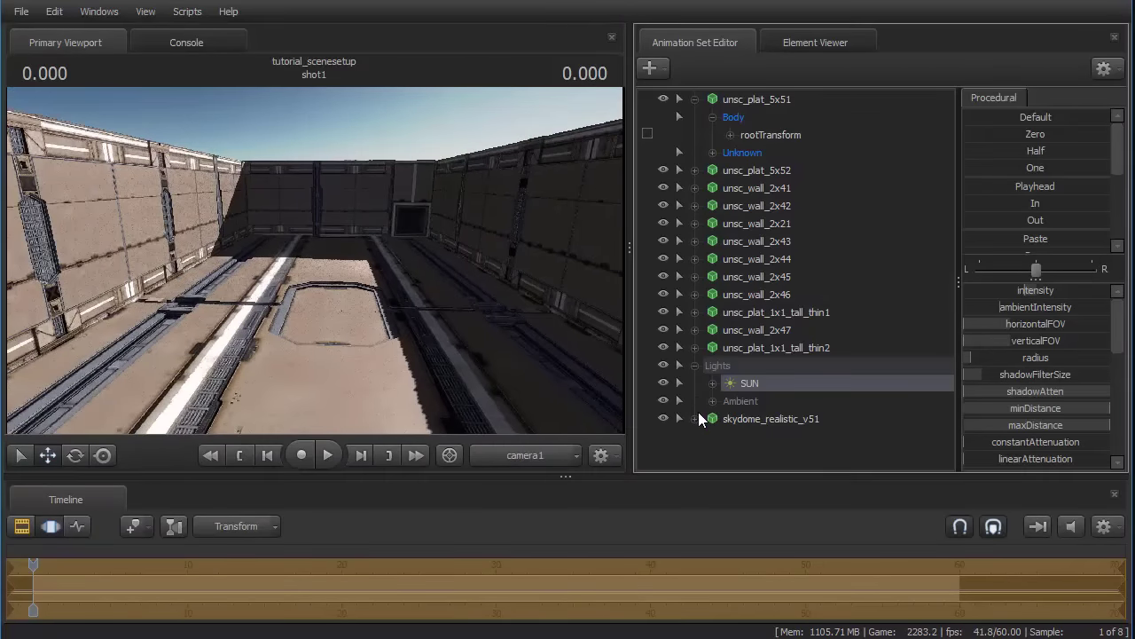
pyautogui.click(695, 365)
pyautogui.click(694, 99)
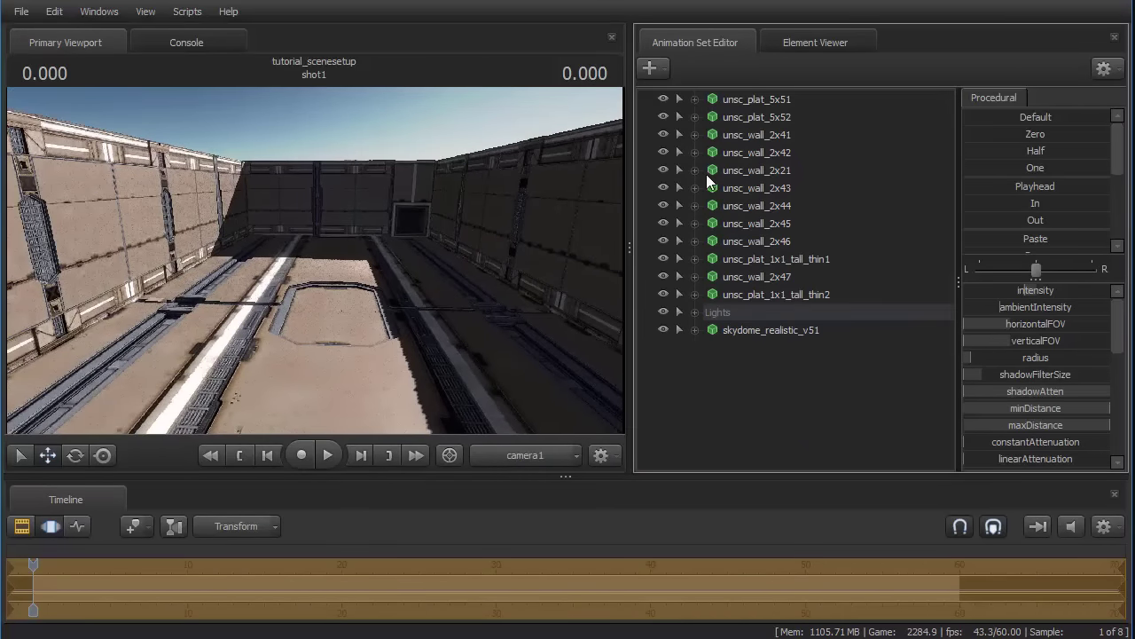
pyautogui.click(754, 293)
pyautogui.keyDown('shift'); pyautogui.click(761, 110); pyautogui.keyUp('shift')
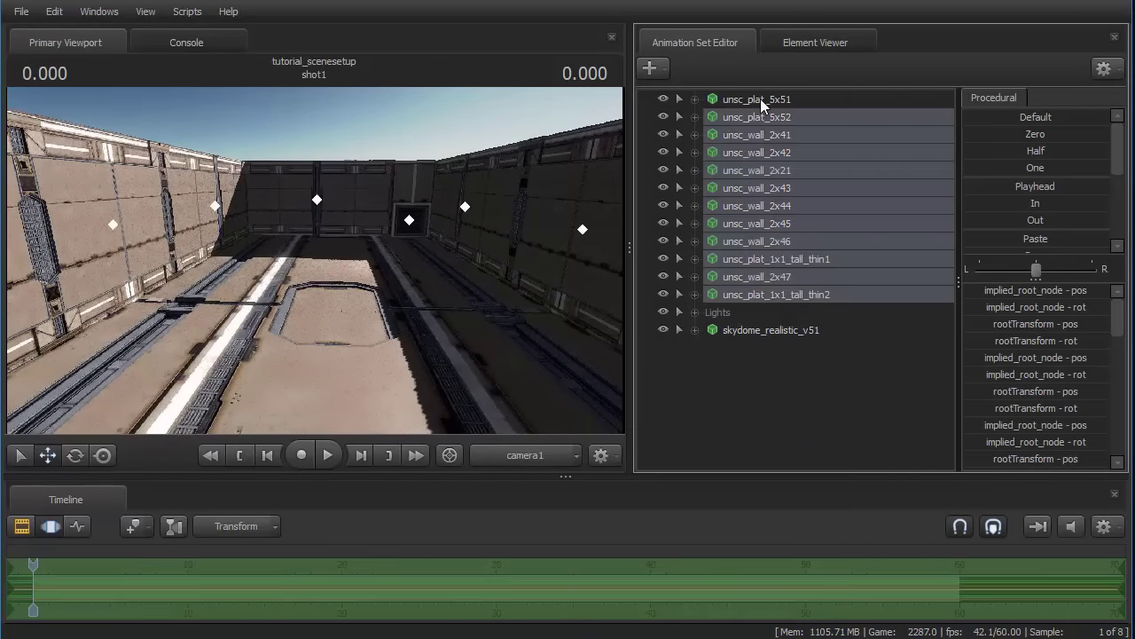
pyautogui.click(760, 99)
pyautogui.moveTo(166, 340); pyautogui.dragTo(165, 340)
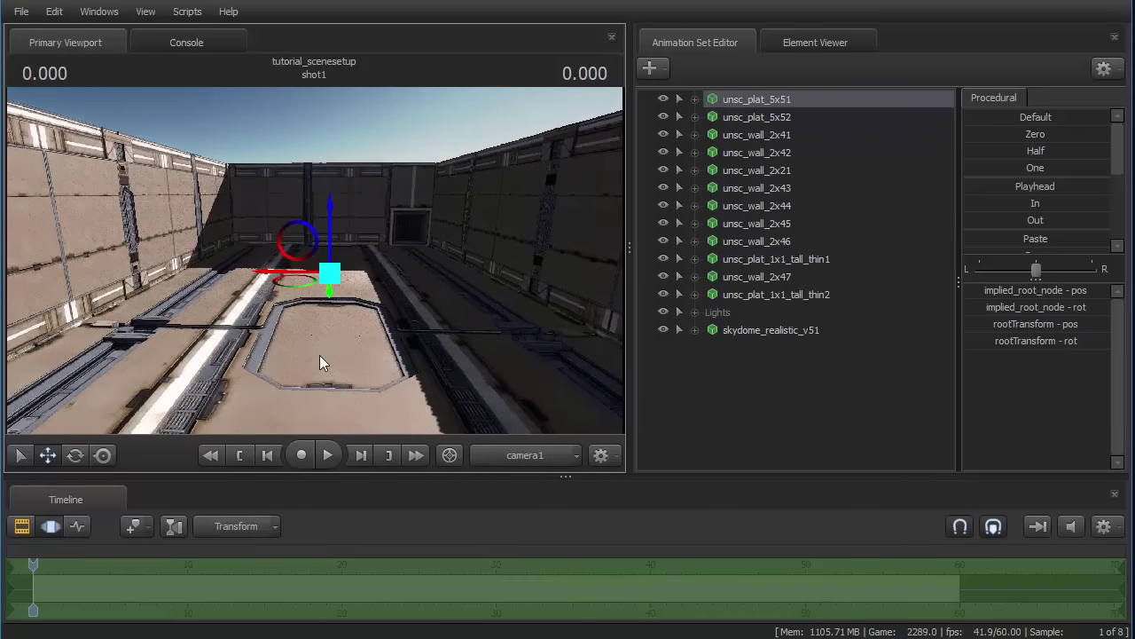
pyautogui.moveTo(423, 307); pyautogui.dragTo(423, 307)
# - Change the skin of skydome_realistic_v51 to the cloudy orange sunset sky, trying the two-sun and starry night skies on the way
pyautogui.click(726, 330)
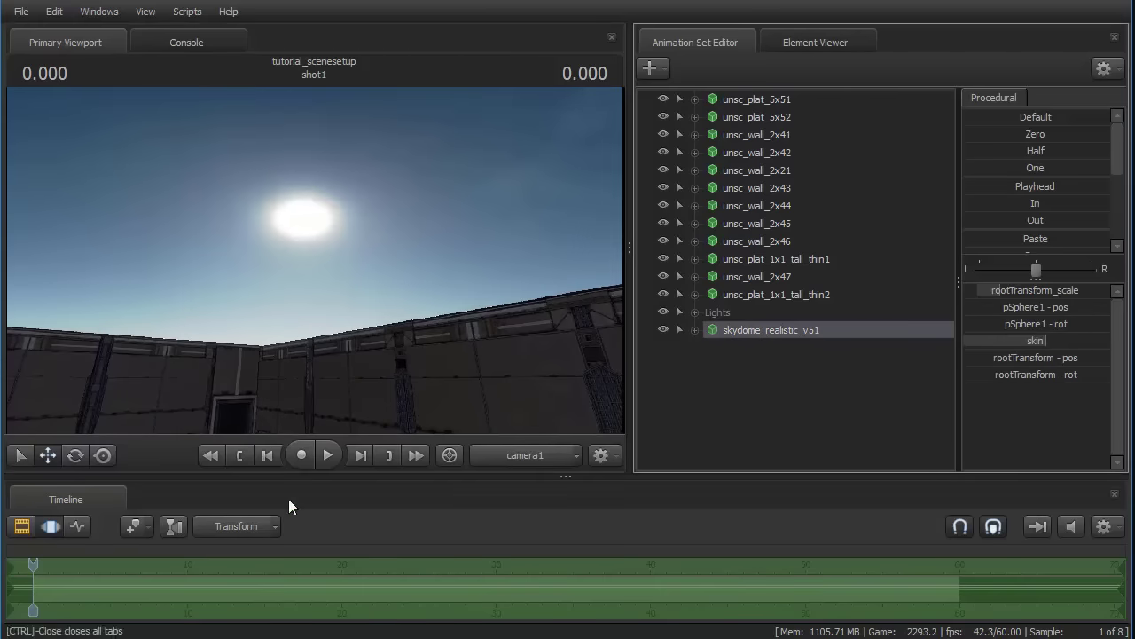
pyautogui.moveTo(314, 260); pyautogui.dragTo(195, 298)
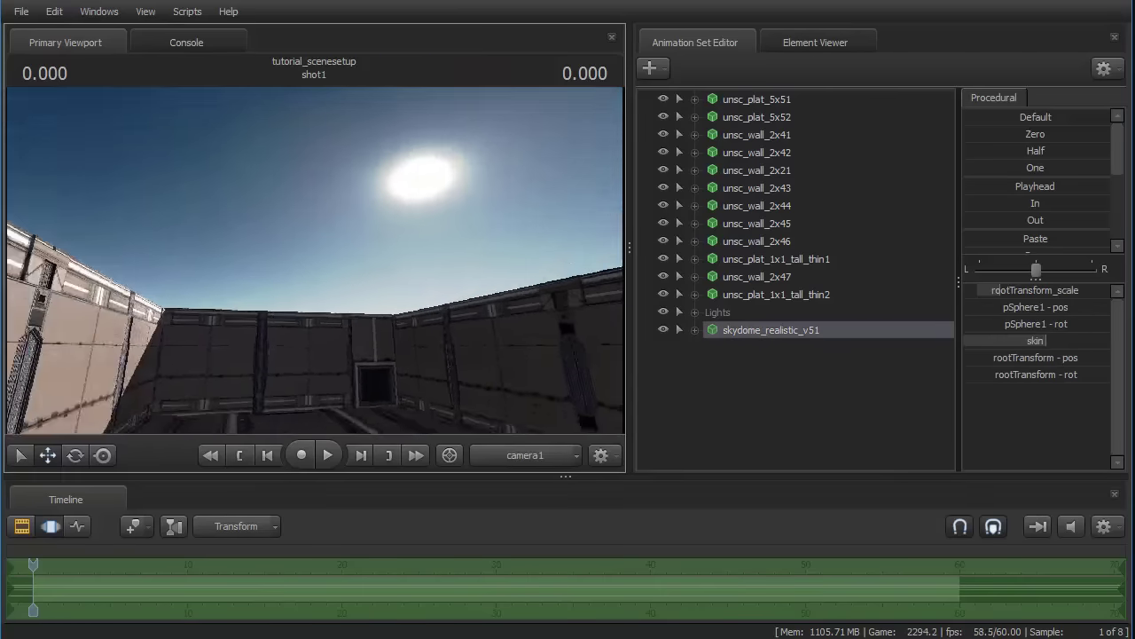
pyautogui.click(1027, 340)
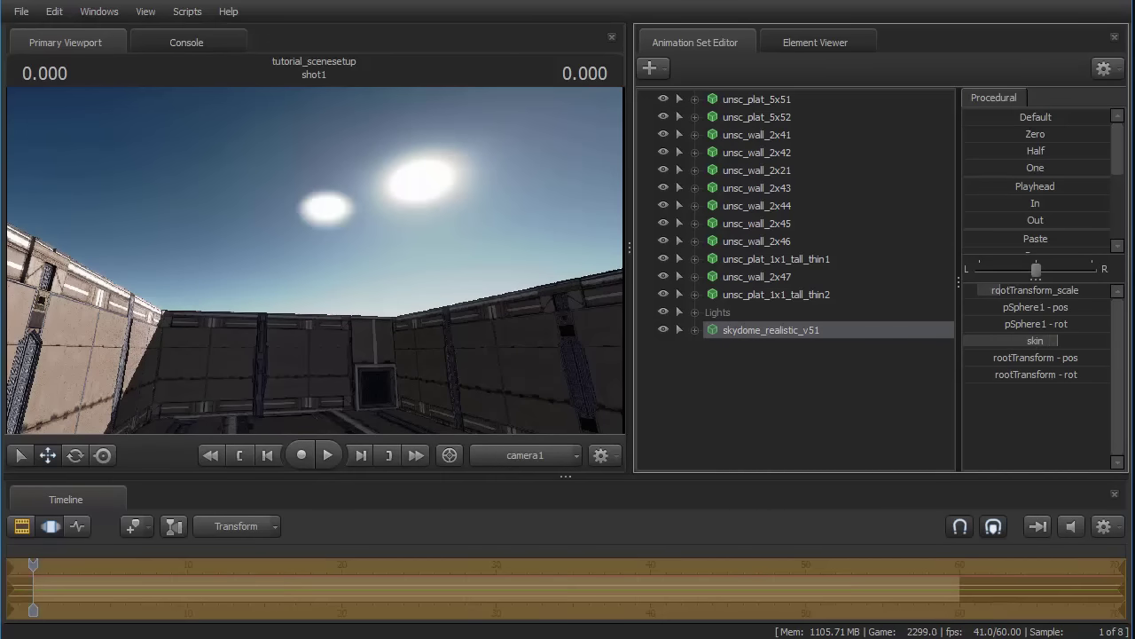
pyautogui.moveTo(315, 260); pyautogui.dragTo(350, 116)
pyautogui.moveTo(324, 169); pyautogui.dragTo(321, 247)
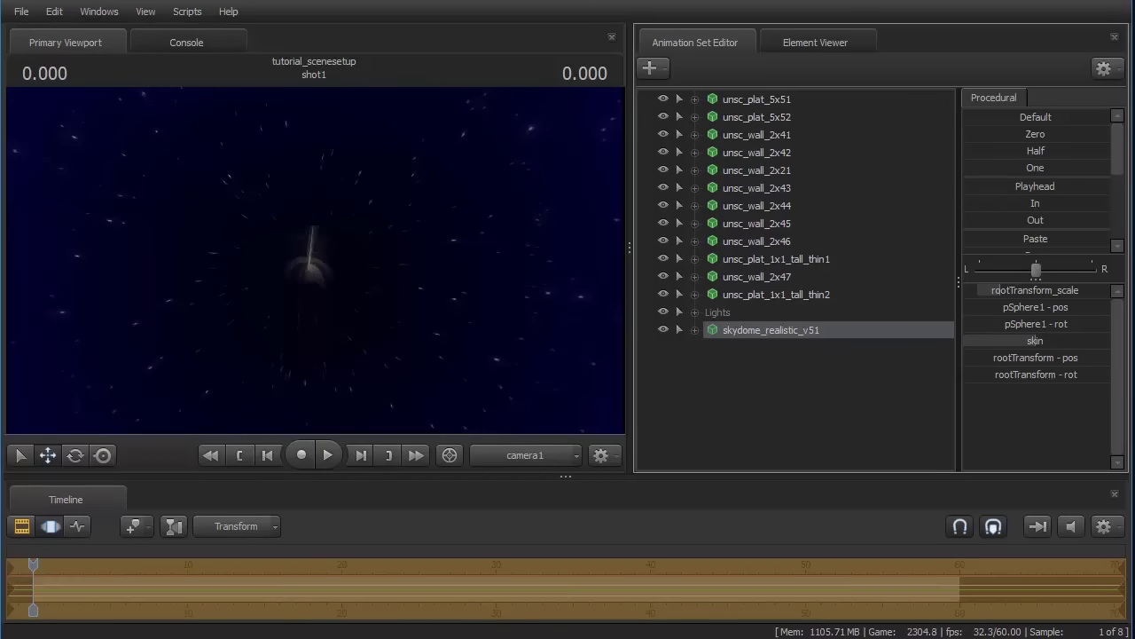
pyautogui.moveTo(1031, 341); pyautogui.dragTo(1026, 341)
# - Rotate the skydome so the bright glow of the sunset sits beyond the room's far end, in the SUN light's direction
pyautogui.moveTo(581, 300); pyautogui.dragTo(582, 426)
pyautogui.moveTo(321, 337); pyautogui.dragTo(532, 133)
pyautogui.press('w')
pyautogui.moveTo(315, 259); pyautogui.dragTo(515, 240)
pyautogui.press('s')
pyautogui.moveTo(275, 200); pyautogui.dragTo(178, 297)
pyautogui.press('s')
pyautogui.click(75, 455)
pyautogui.moveTo(178, 382)
pyautogui.mouseDown()
pyautogui.moveTo(124, 373)
pyautogui.moveTo(177, 399)
pyautogui.moveTo(160, 395)
pyautogui.mouseUp()
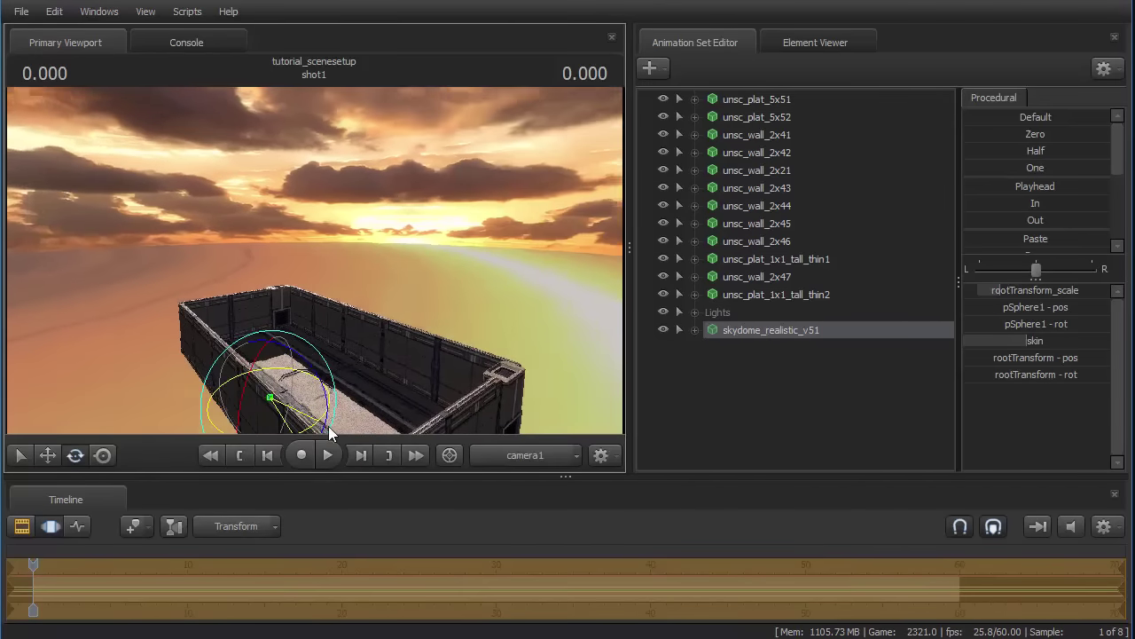
pyautogui.moveTo(330, 433); pyautogui.dragTo(363, 417)
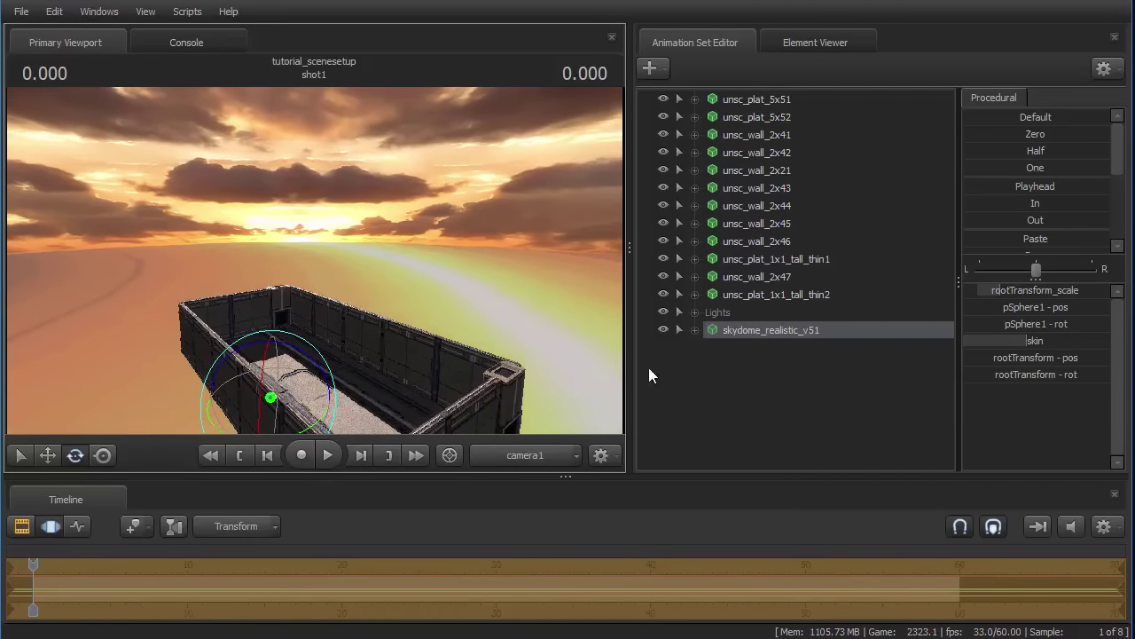
# - Warm the SUN light in the Lights group to match the sunset by lowering its color_blue and color_green
pyautogui.click(695, 313)
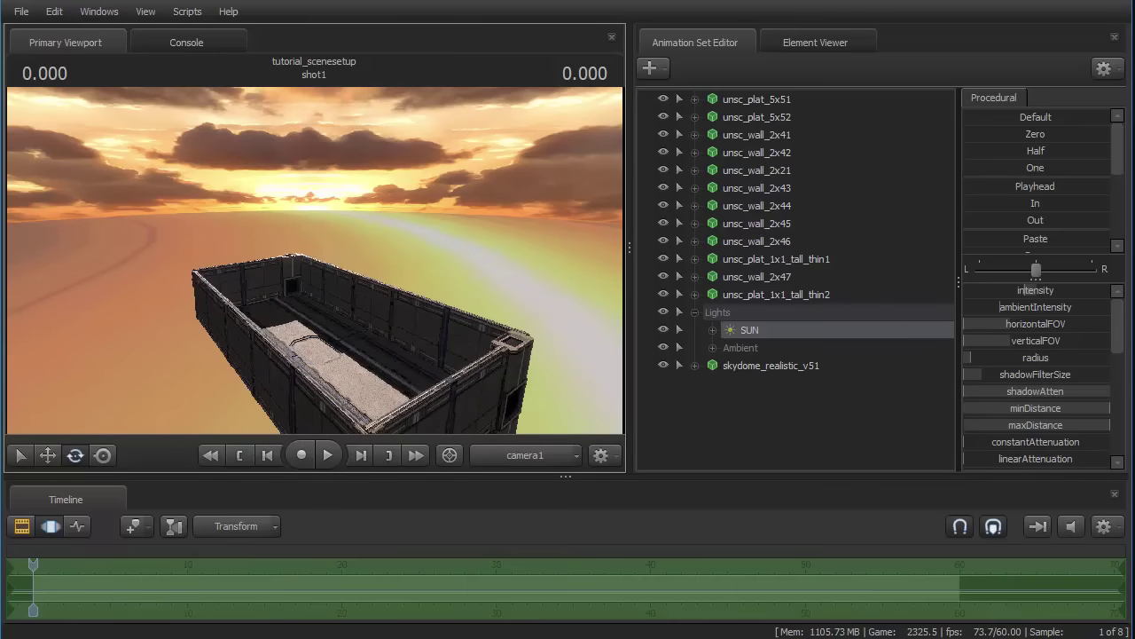
pyautogui.scroll(-5, 1072, 383)
pyautogui.moveTo(1079, 407)
pyautogui.mouseDown()
pyautogui.moveTo(1048, 409)
pyautogui.moveTo(1085, 393)
pyautogui.mouseUp()
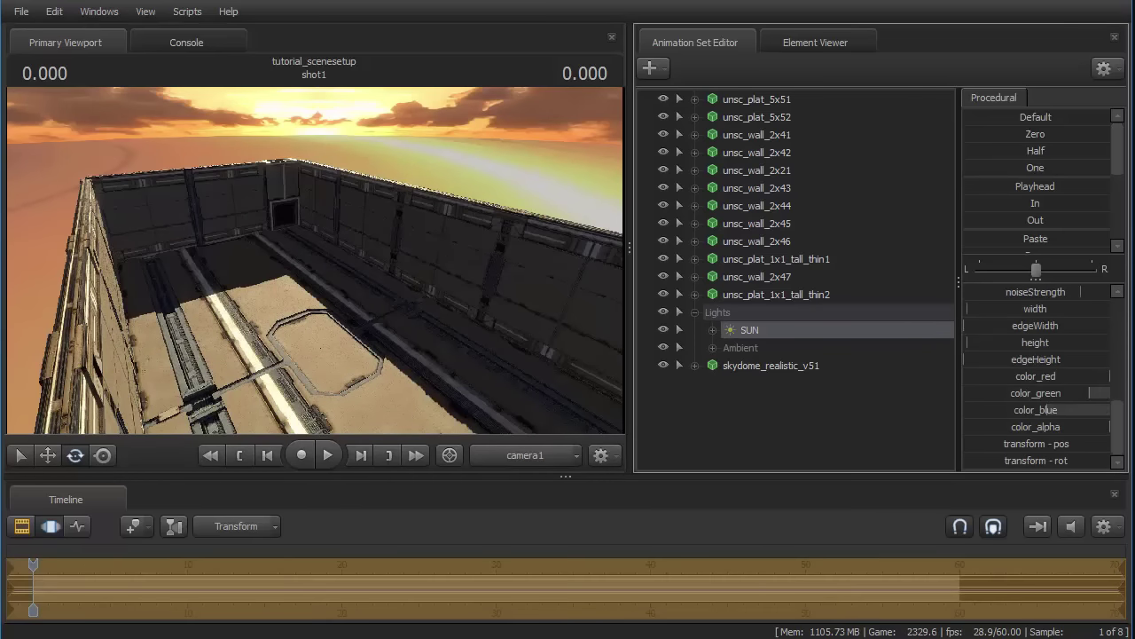
# - Create an animation set for a new camera that starts from the current view of the room
pyautogui.click(22, 528)
pyautogui.click(572, 455)
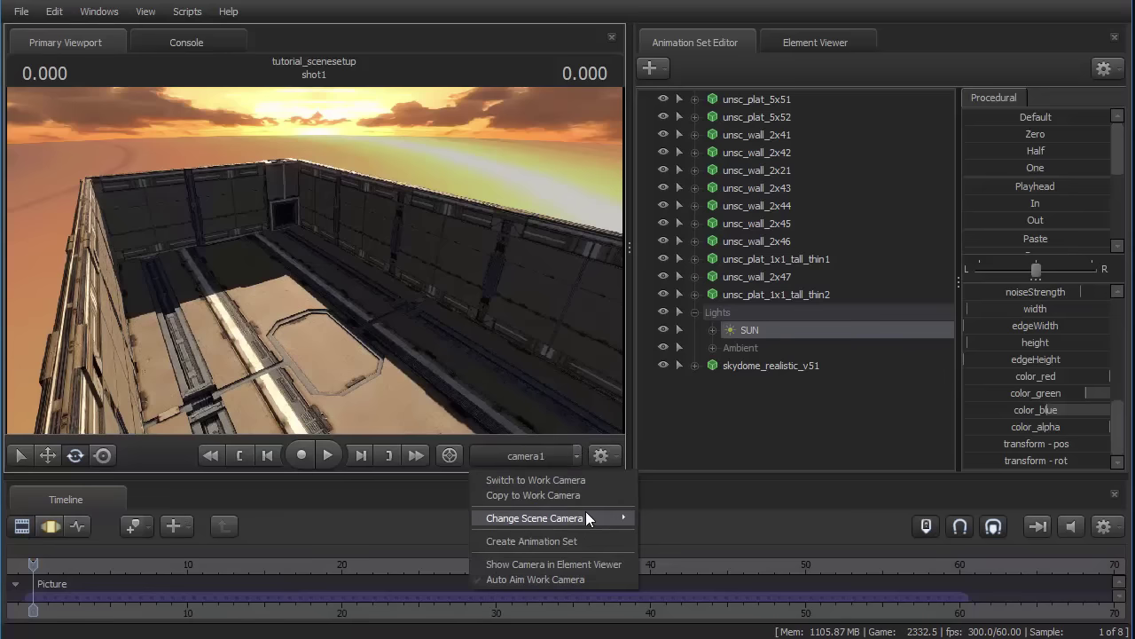
pyautogui.click(655, 69)
pyautogui.click(707, 93)
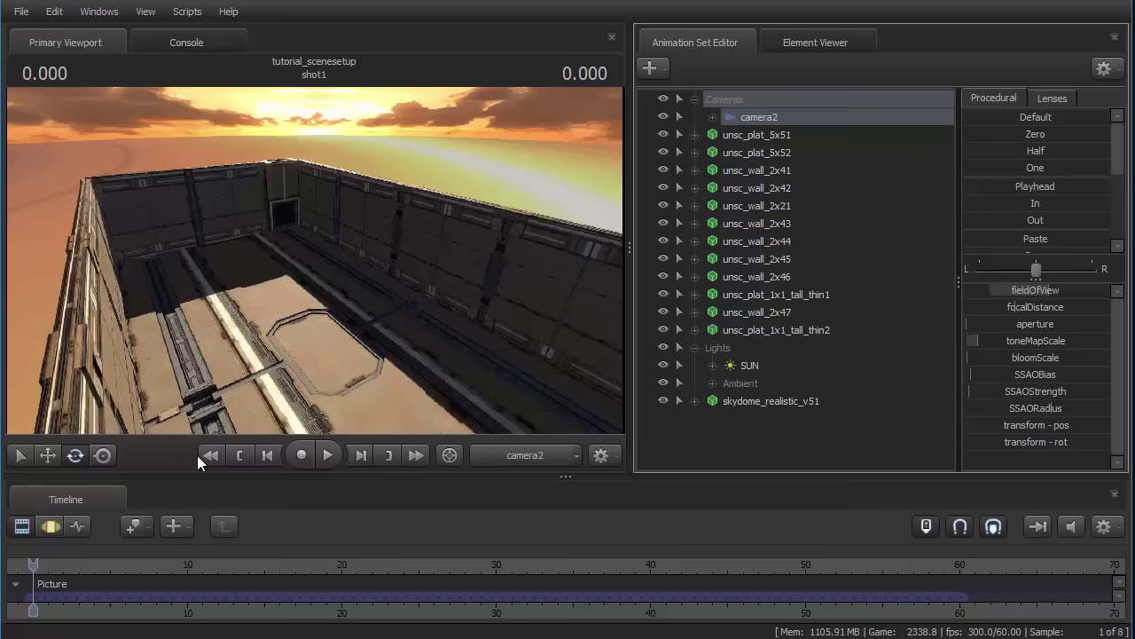
# - Move camera2 down into the room in the Motion Editor and aim it along the floor at the far wall
pyautogui.click(51, 526)
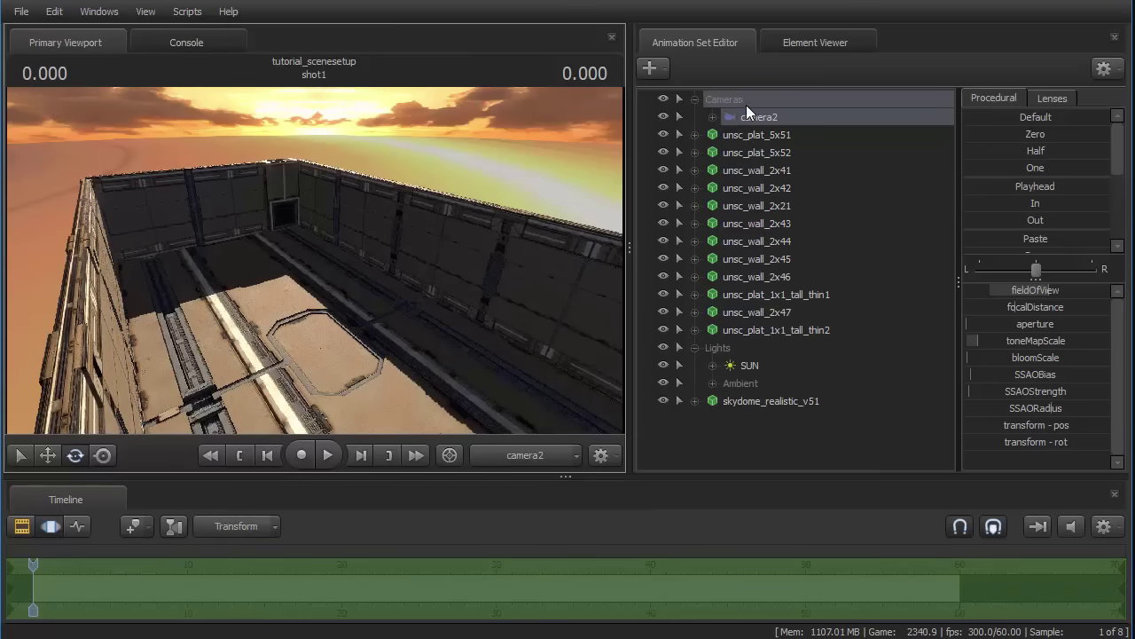
pyautogui.moveTo(315, 260); pyautogui.dragTo(315, 204)
pyautogui.moveTo(318, 224); pyautogui.dragTo(320, 245, button='right')
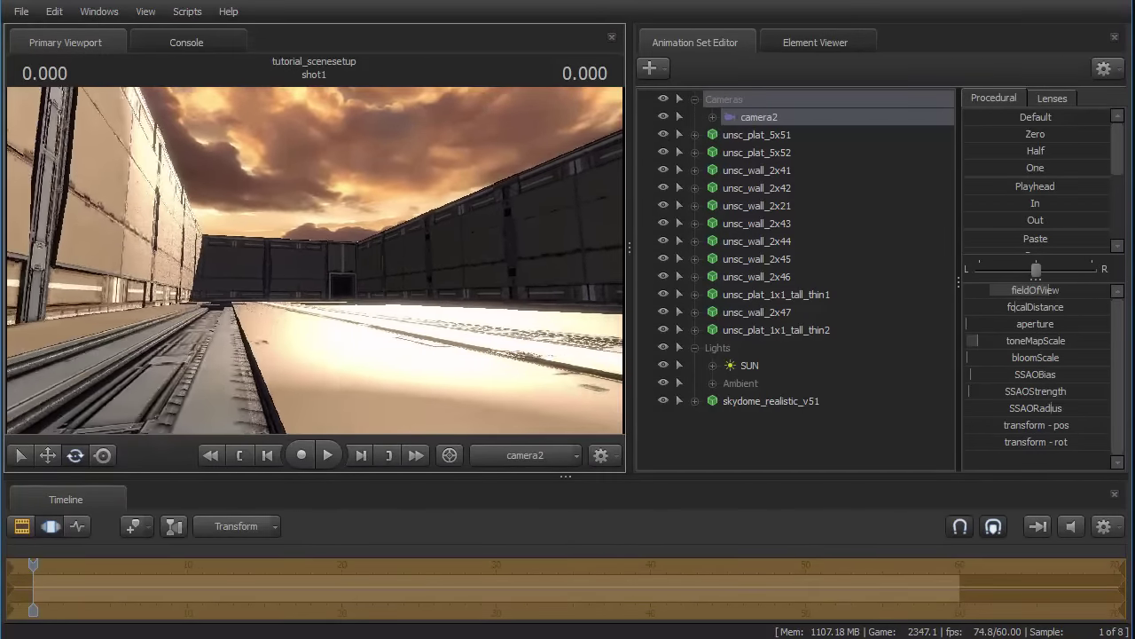
pyautogui.press('d')
pyautogui.moveTo(315, 260); pyautogui.dragTo(297, 280)
pyautogui.moveTo(308, 252); pyautogui.dragTo(300, 257, button='right')
# - Raise camera2's focalDistance to its maximum and its aperture close to maximum, and preview the blur in the Clip Editor
pyautogui.moveTo(1019, 306); pyautogui.dragTo(1092, 307)
pyautogui.moveTo(1001, 325); pyautogui.dragTo(1093, 324)
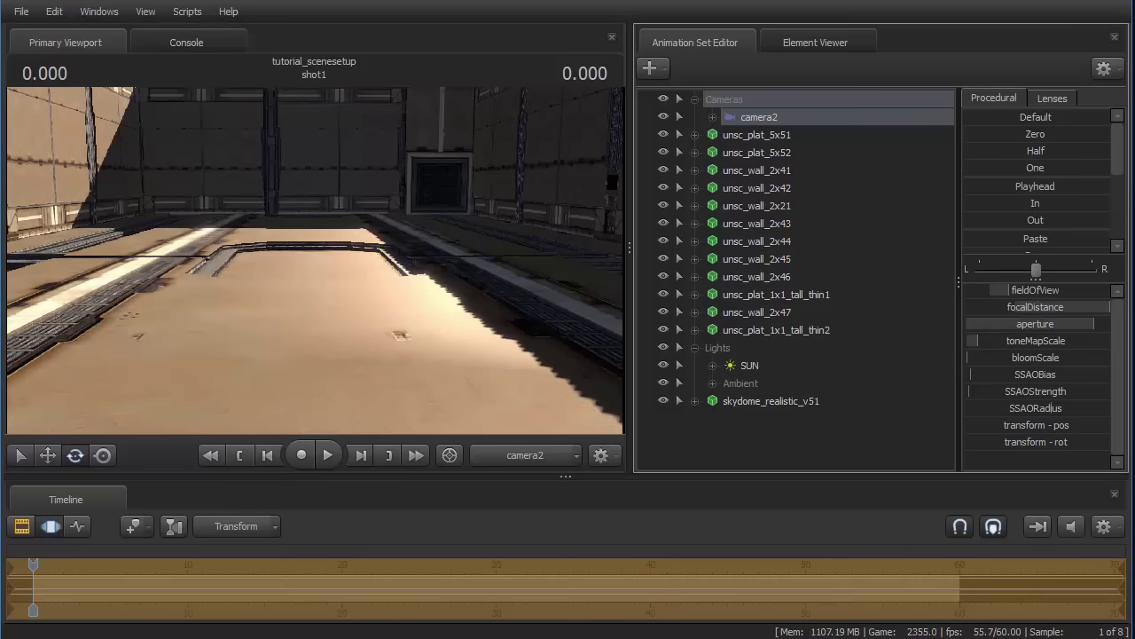
pyautogui.click(16, 525)
# - Set the depth of field to 32 samples and disable motion blur in the progressive refinement settings
pyautogui.rightClick(271, 308)
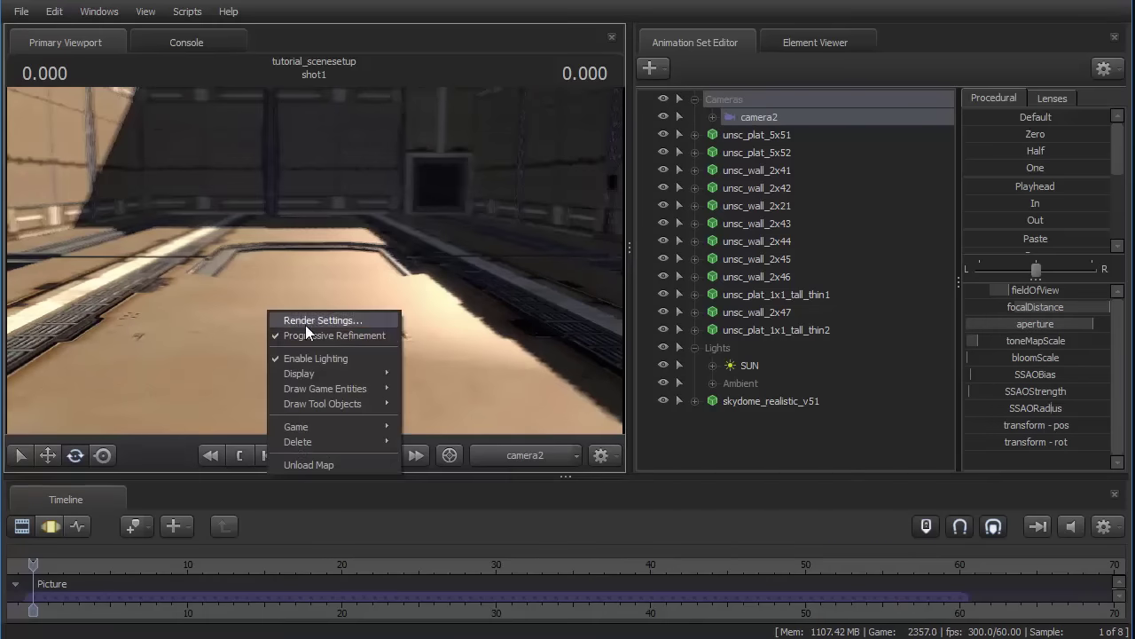
pyautogui.click(349, 314)
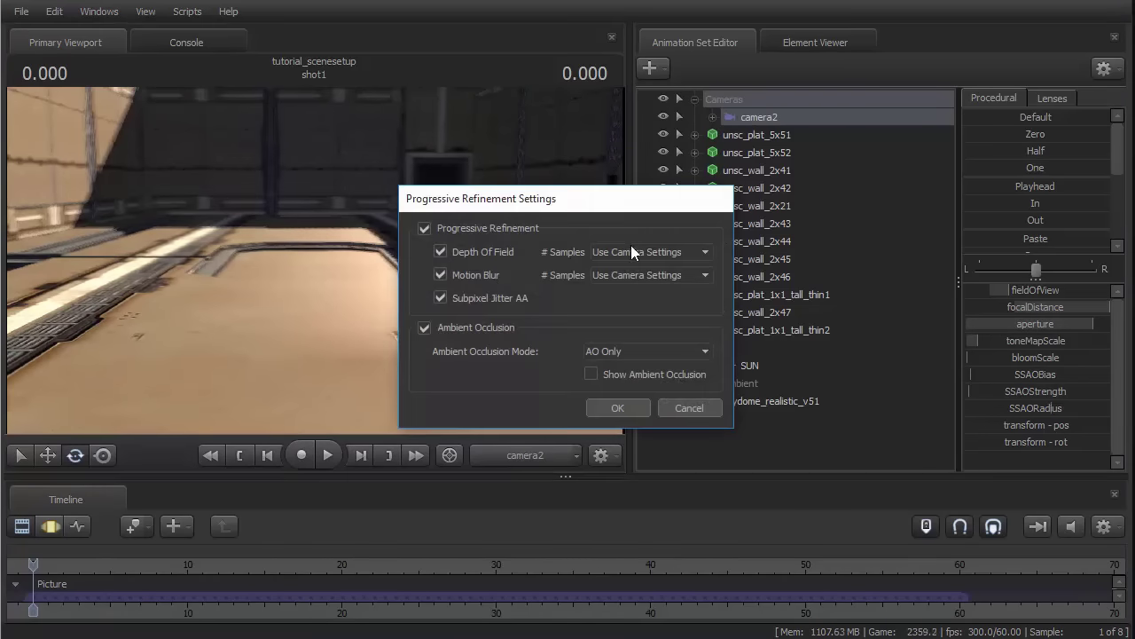
pyautogui.click(631, 251)
pyautogui.click(622, 300)
pyautogui.click(479, 277)
pyautogui.click(639, 406)
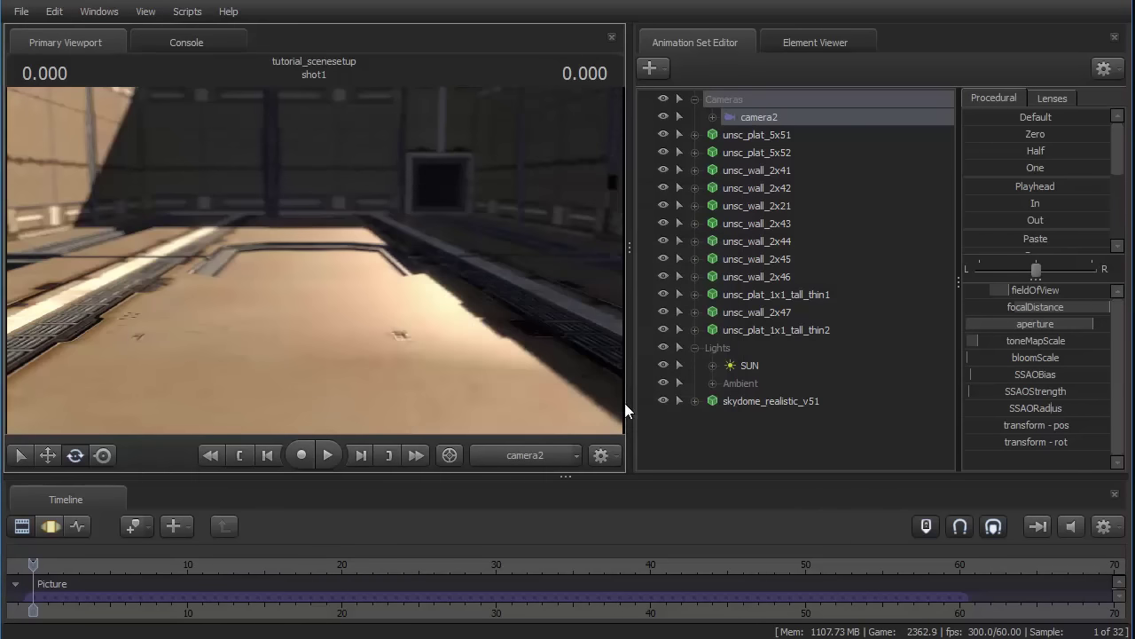
# - Tilt camera2 up to include the sky above the walls and remap its focalDistance slider to a maximum of 500
pyautogui.press('F3')
pyautogui.moveTo(527, 382); pyautogui.dragTo(527, 343)
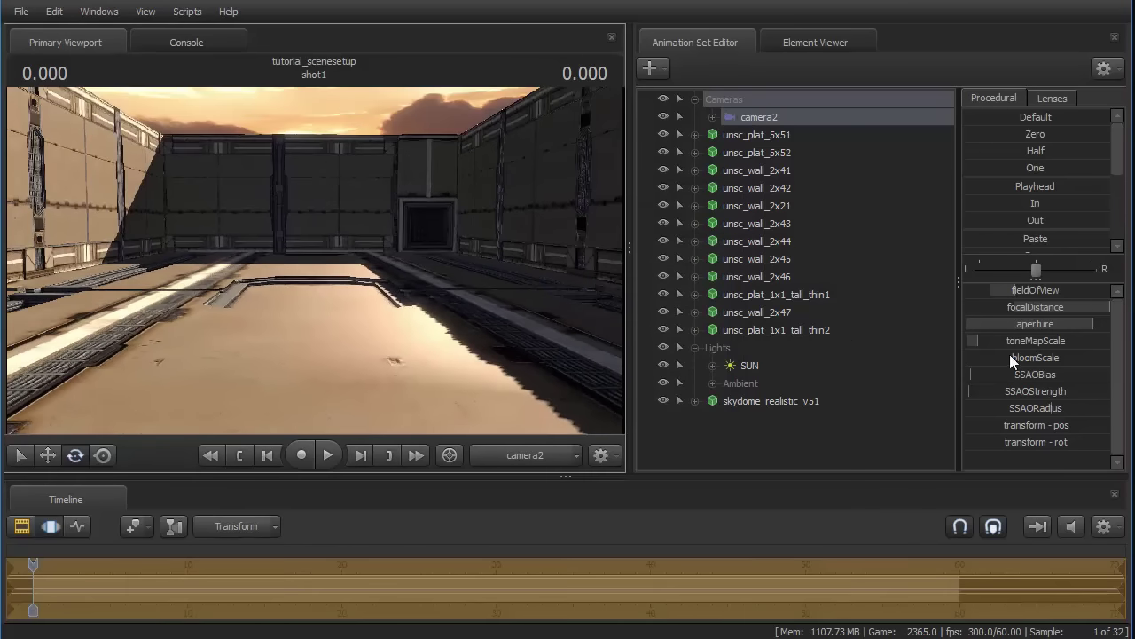
pyautogui.rightClick(1064, 302)
pyautogui.click(1043, 331)
pyautogui.moveTo(549, 307); pyautogui.dragTo(372, 301)
pyautogui.write('500')
pyautogui.click(561, 352)
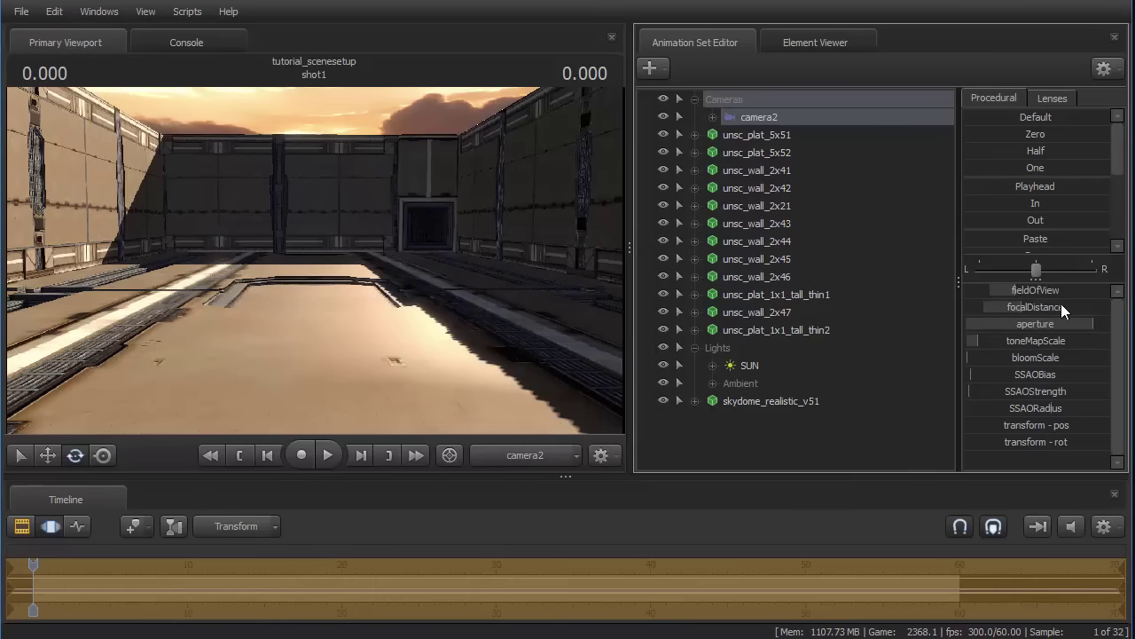
# - Raise camera2's focalDistance to the new maximum, reframe on the room's far corner and doorway, and preview the depth of field
pyautogui.moveTo(1024, 308); pyautogui.dragTo(1109, 309)
pyautogui.moveTo(315, 260)
pyautogui.mouseDown()
pyautogui.moveTo(343, 210)
pyautogui.moveTo(404, 258)
pyautogui.moveTo(434, 244)
pyautogui.moveTo(314, 260)
pyautogui.mouseUp()
pyautogui.scroll(3, 315, 260)
pyautogui.scroll(3, 315, 260)
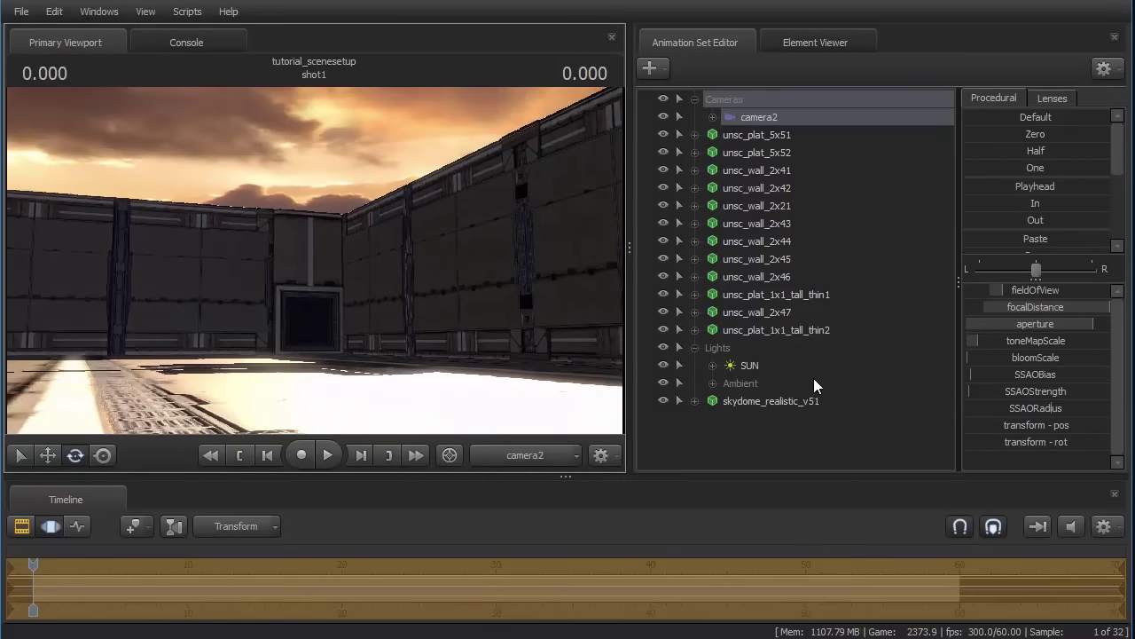
pyautogui.click(14, 525)
pyautogui.click(16, 529)
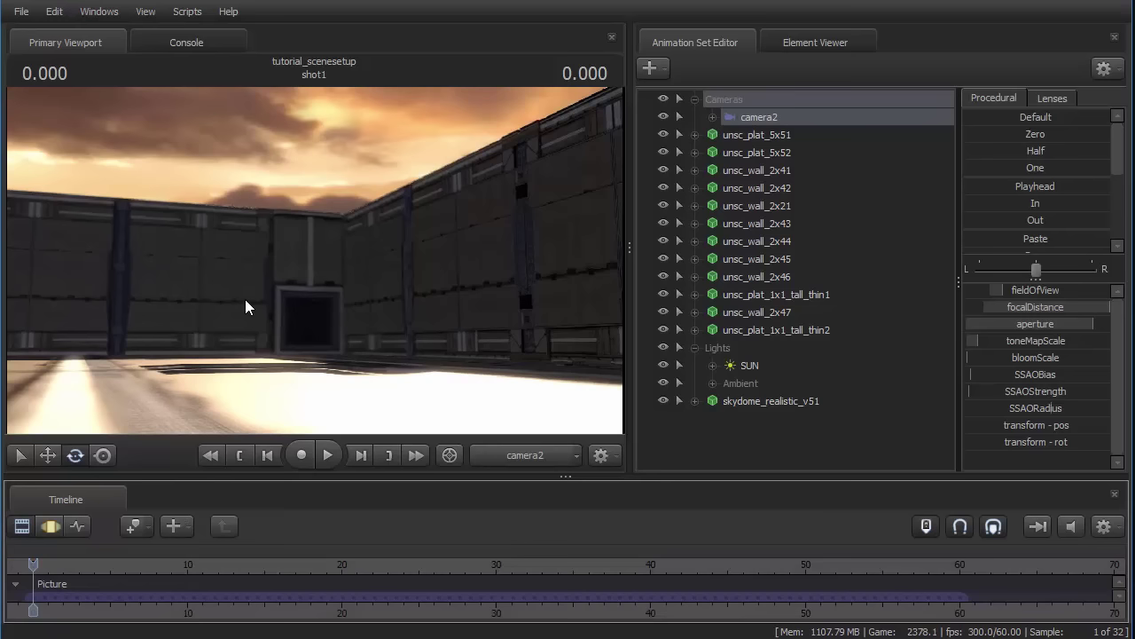